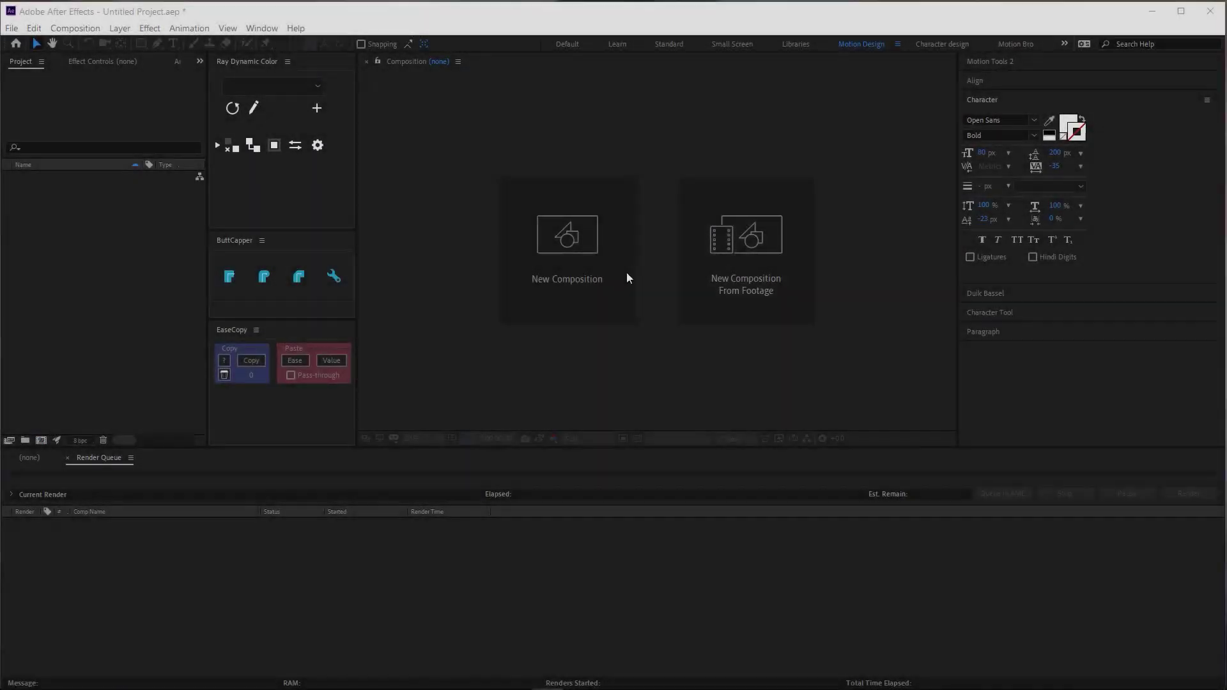
Create a new composition named IGN Review.
click(626, 272)
text(GN R)
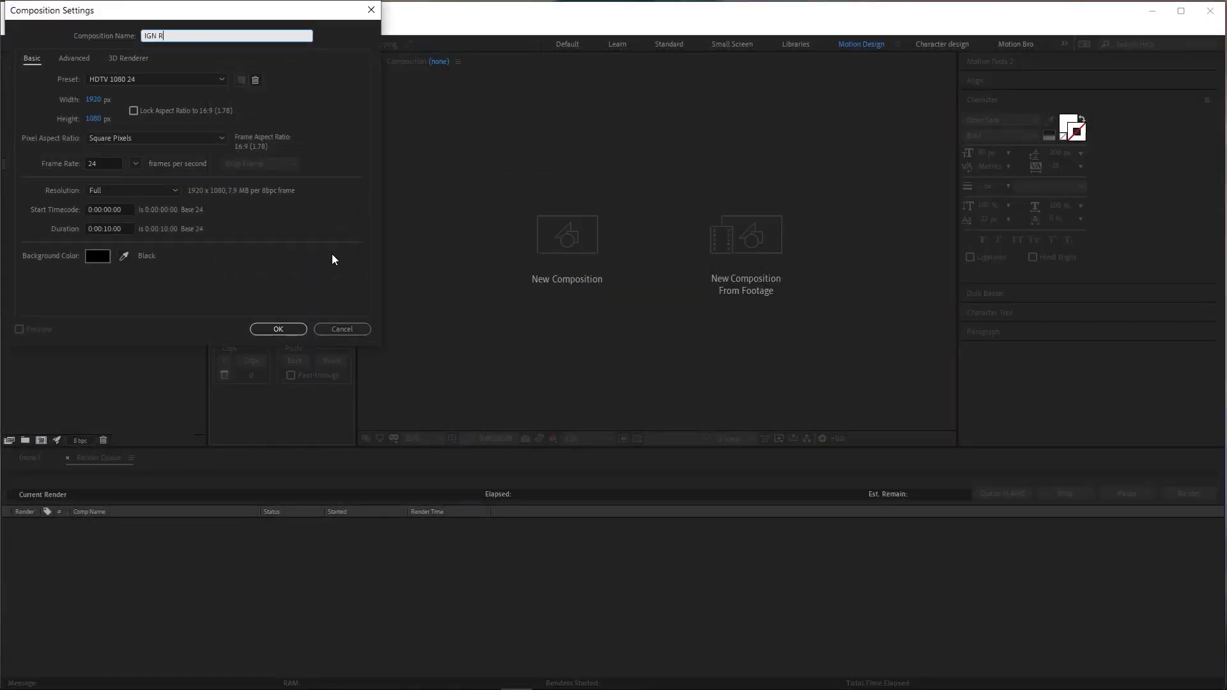
text(eview)
click(278, 330)
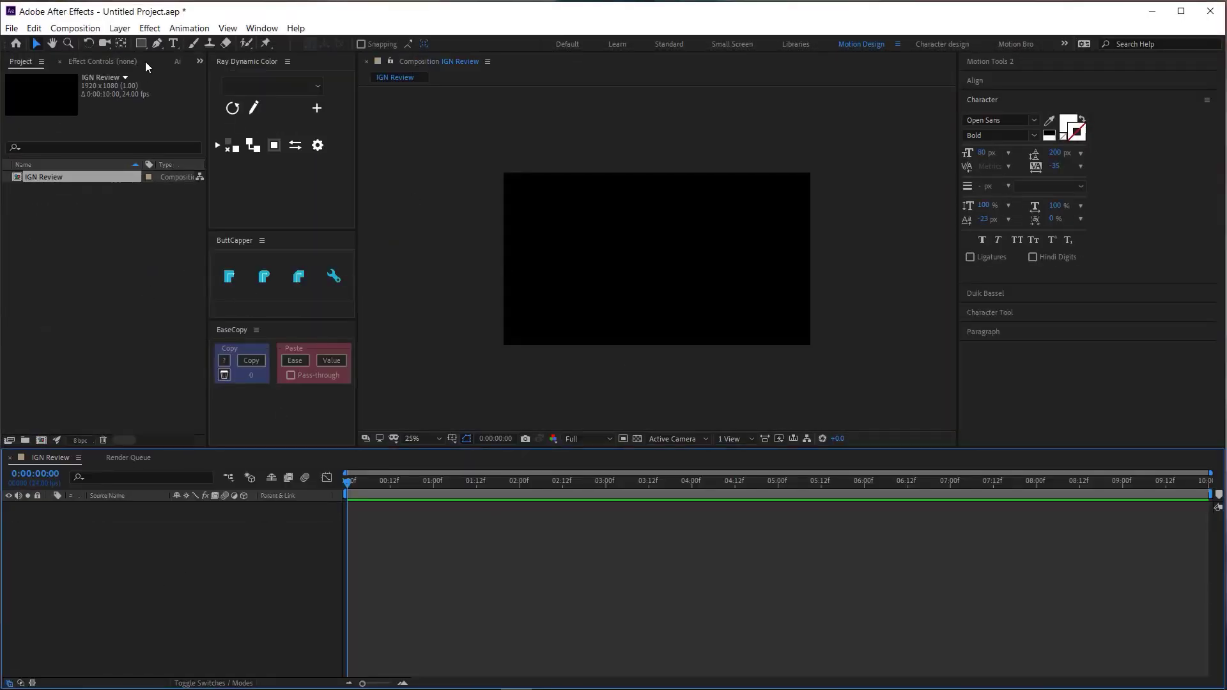
Add a text layer reading REVIEW.
key(ctrl+t)
click(626, 203)
text(REVIEW)
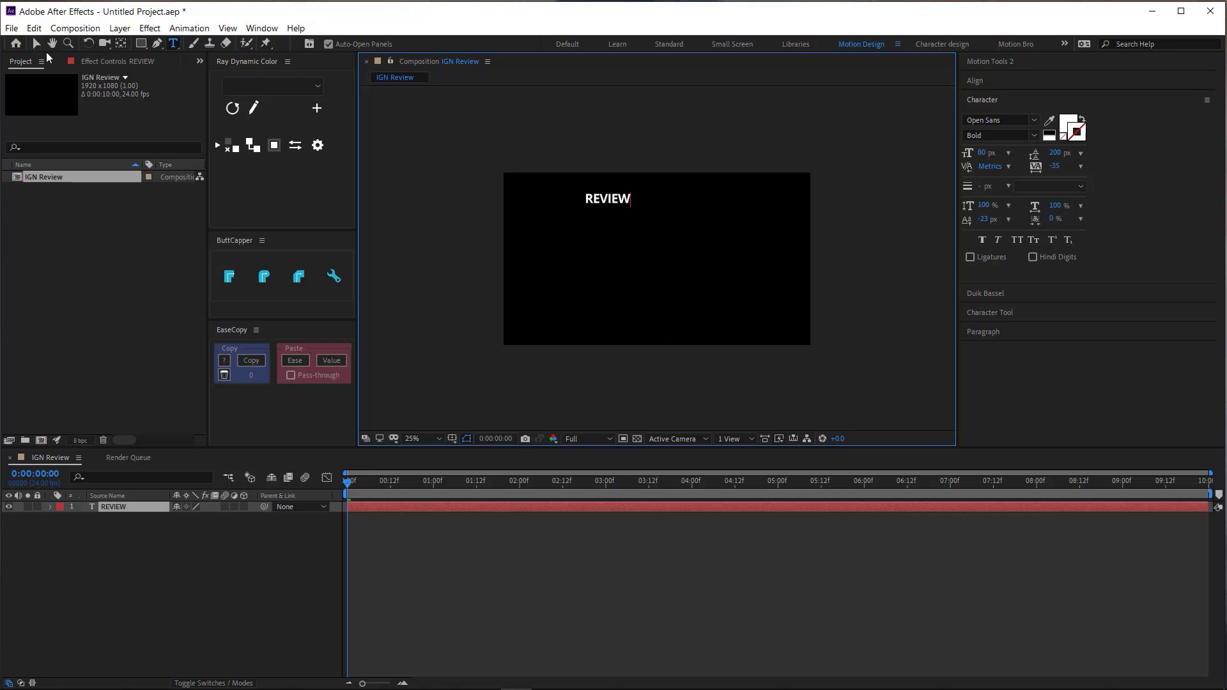
click(35, 42)
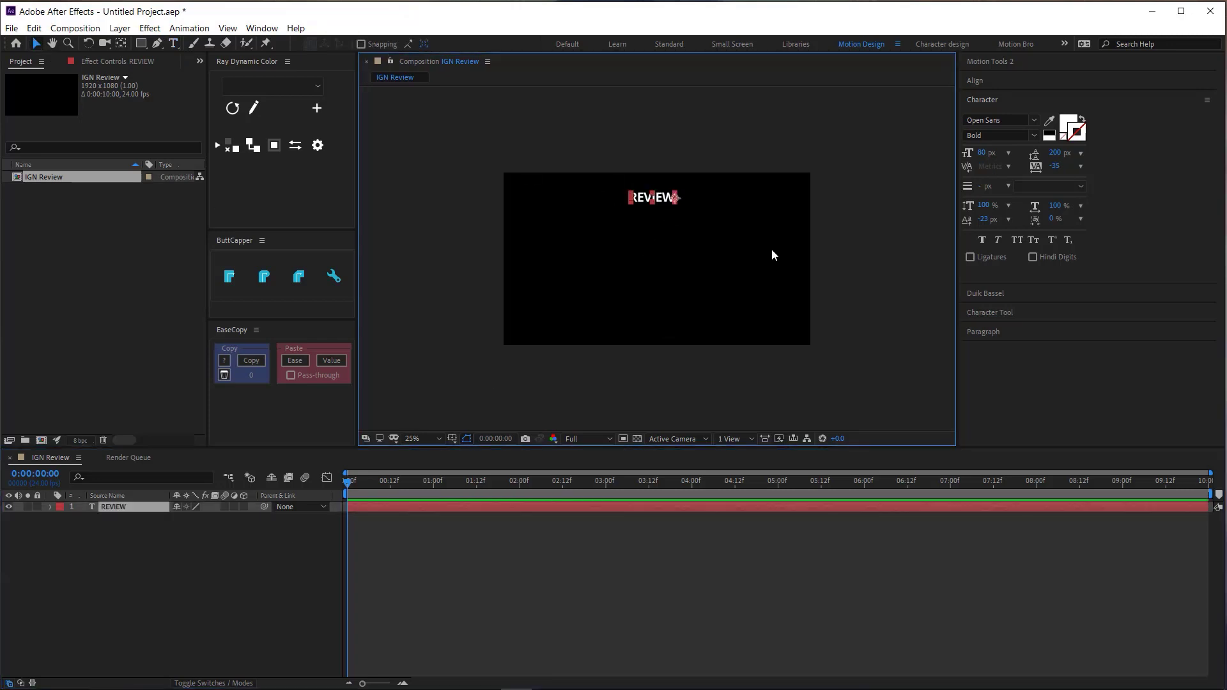
Make REVIEW outline-only by swapping fill and stroke and removing the fill, then zoom in.
click(1047, 186)
click(1064, 222)
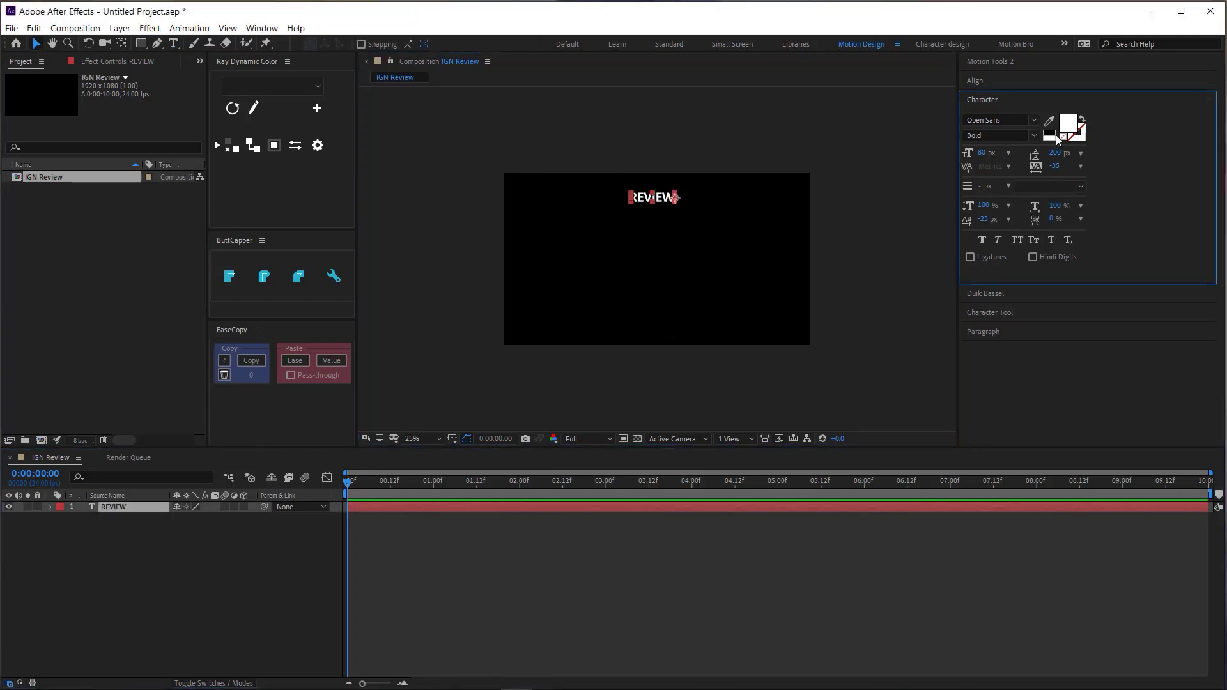
click(1081, 118)
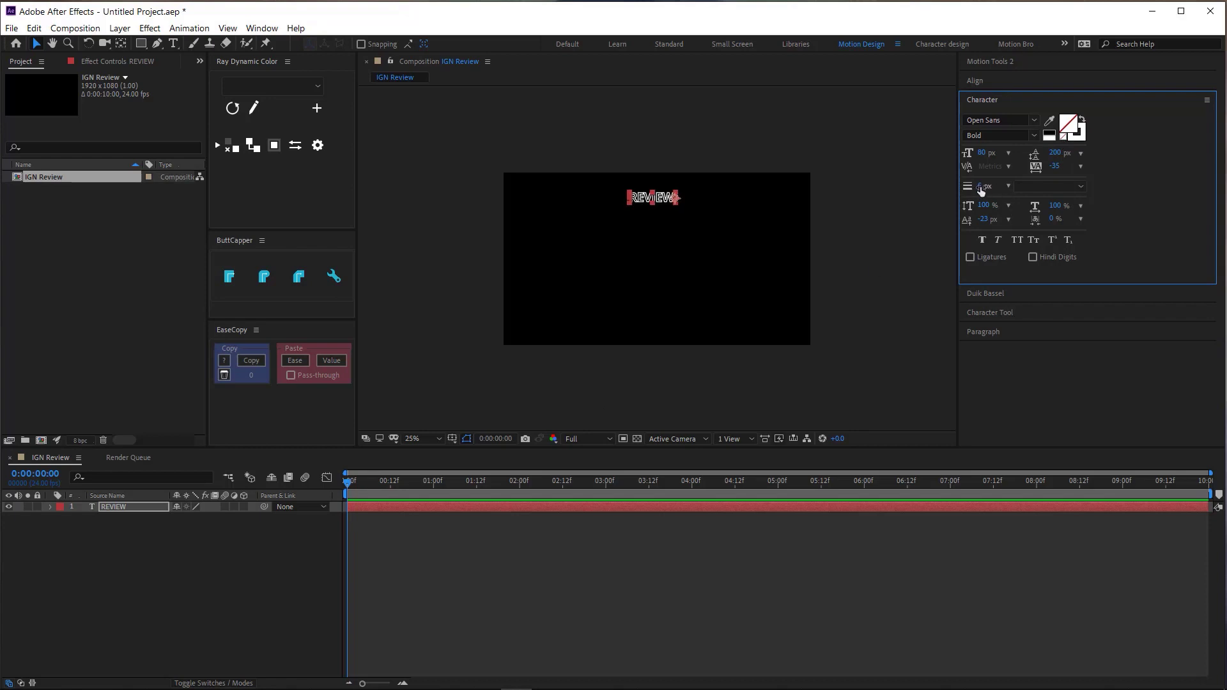
click(334, 493)
key(period)
key(period)
key(period)
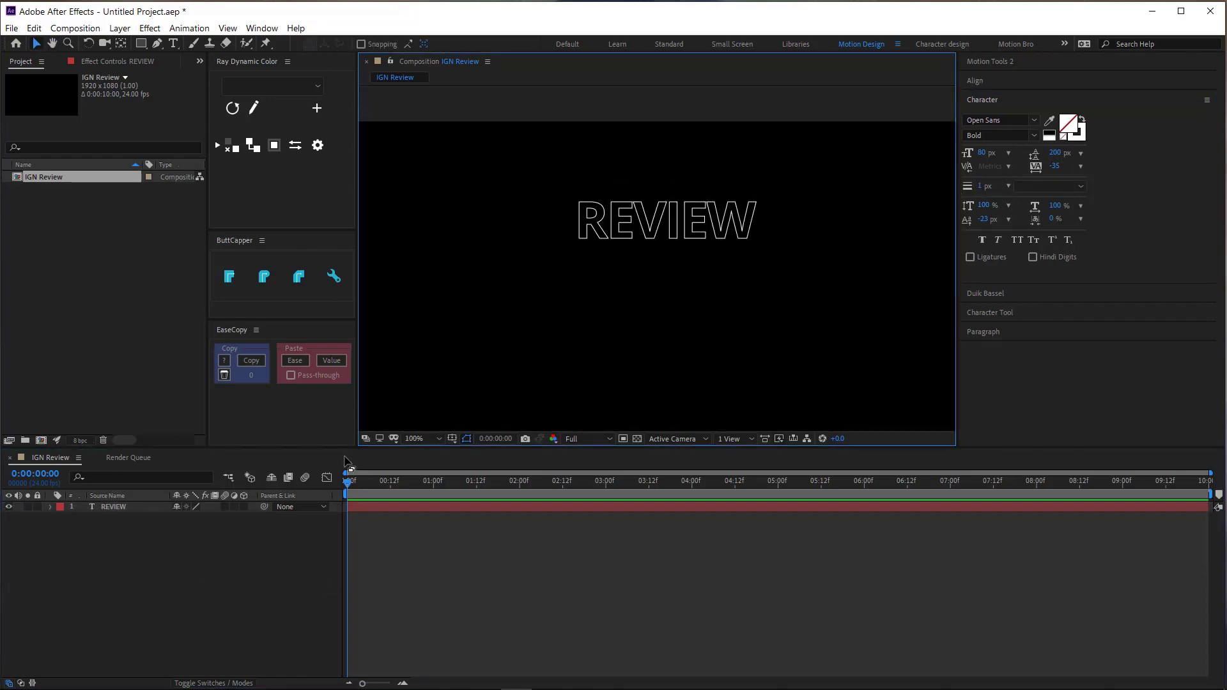
click(113, 507)
Add an Opacity animator to REVIEW and set its Opacity to 0%.
click(50, 507)
click(250, 518)
click(288, 345)
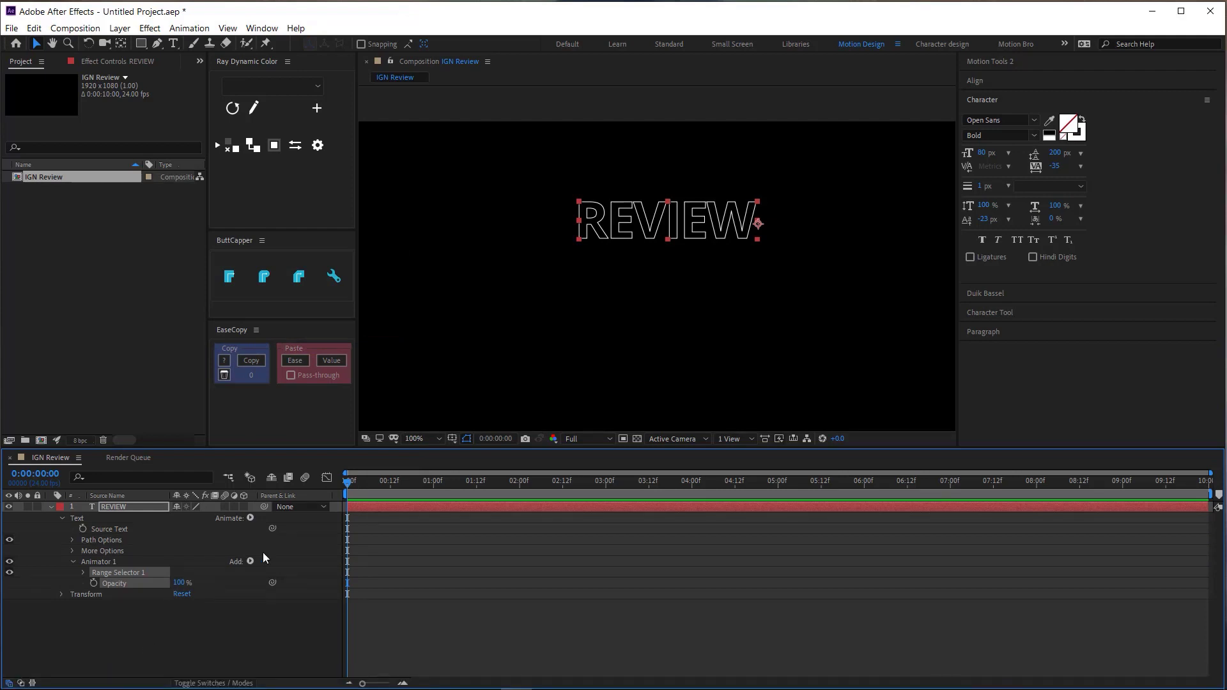
drag(178, 582, 133, 561)
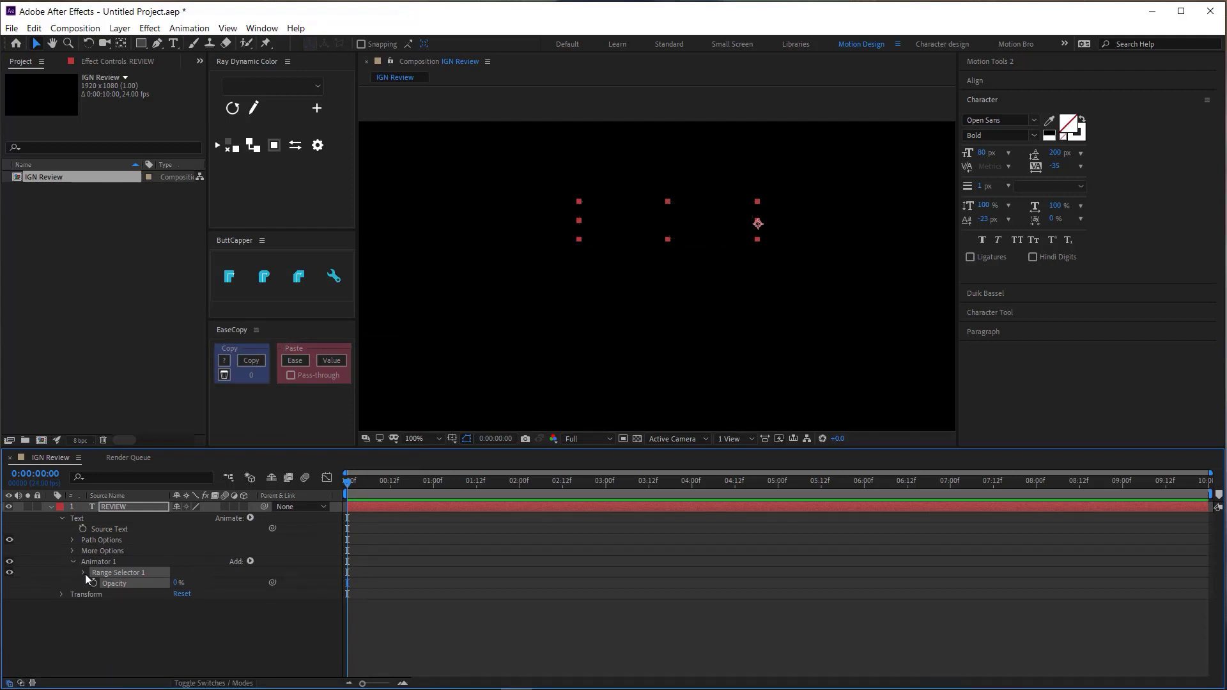
Keyframe the Range Selector Offset from 0% to 100% at frame 12.
click(85, 572)
click(104, 604)
drag(347, 480, 390, 506)
drag(179, 605, 427, 617)
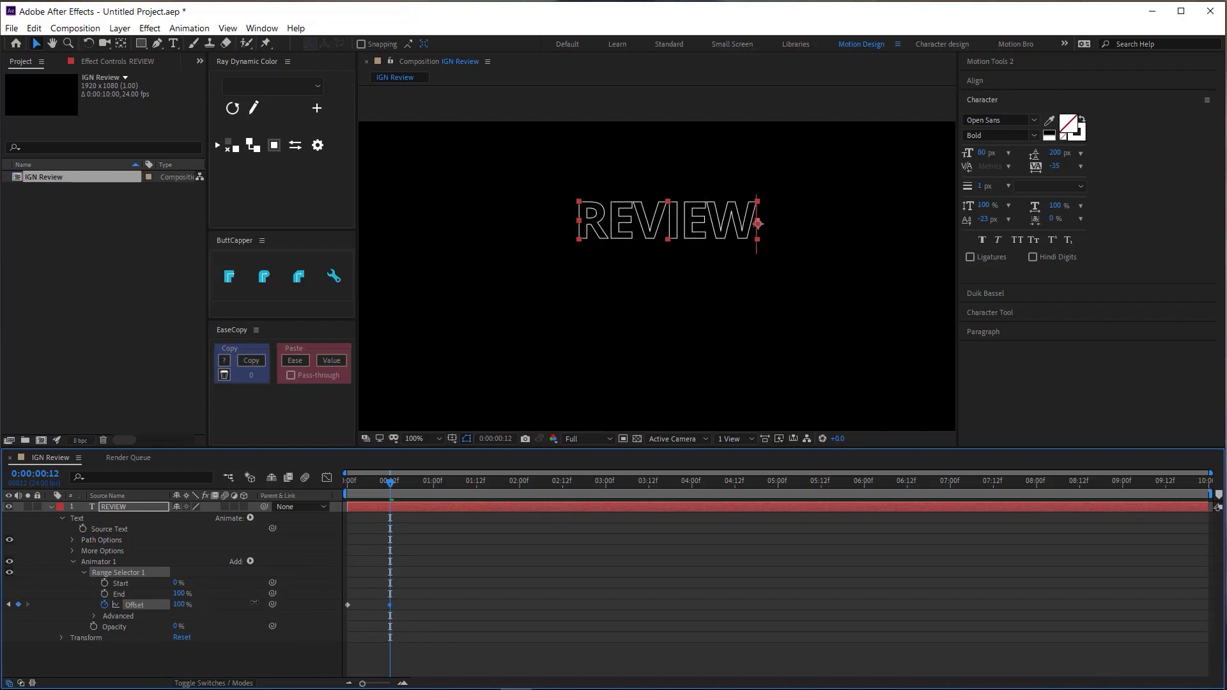
Set Ease High 50%, Ease Low 60%, and turn on Randomize Order.
click(94, 616)
scroll(149, 622, down, 2)
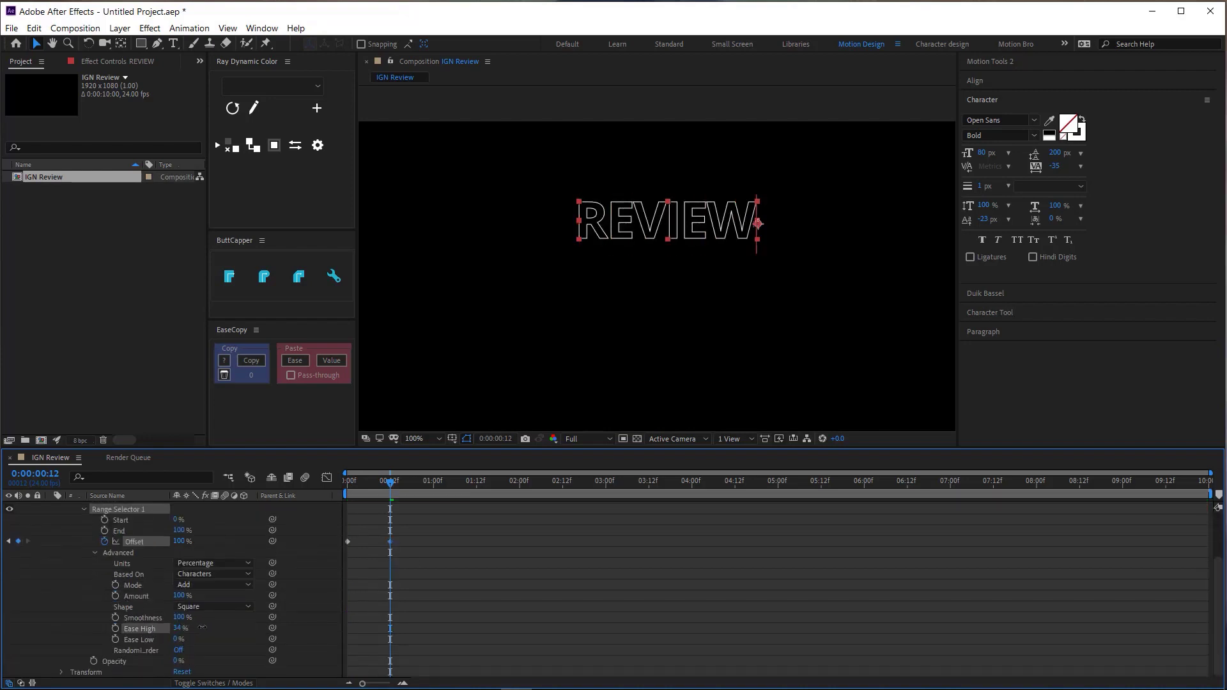
click(172, 628)
text(50)
click(174, 639)
text(60)
key(Return)
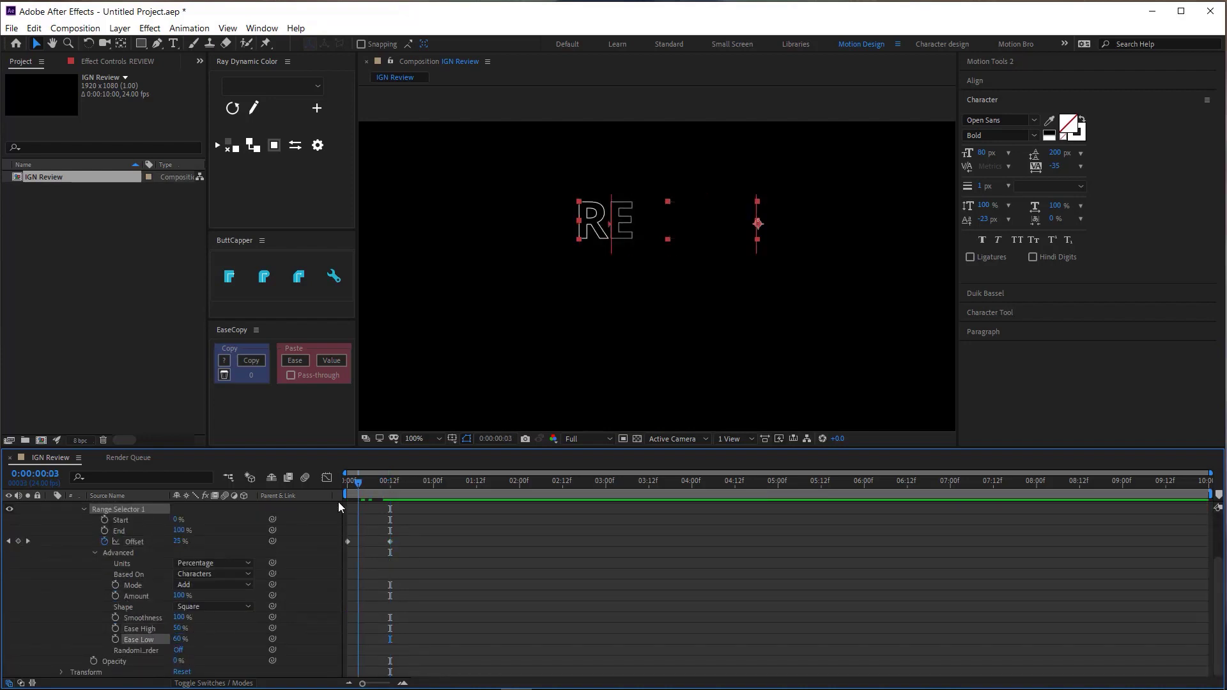
key(space)
key(space)
click(178, 649)
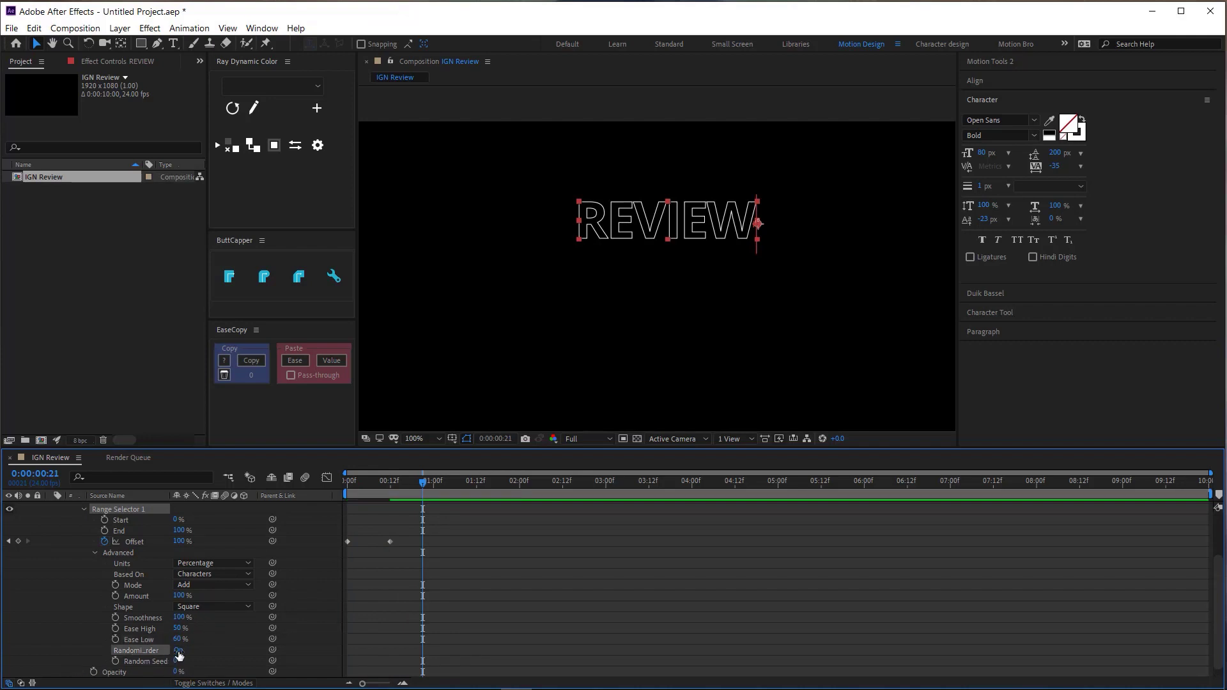
Preview the letter flicker and collapse the REVIEW layer's properties.
click(429, 481)
key(space)
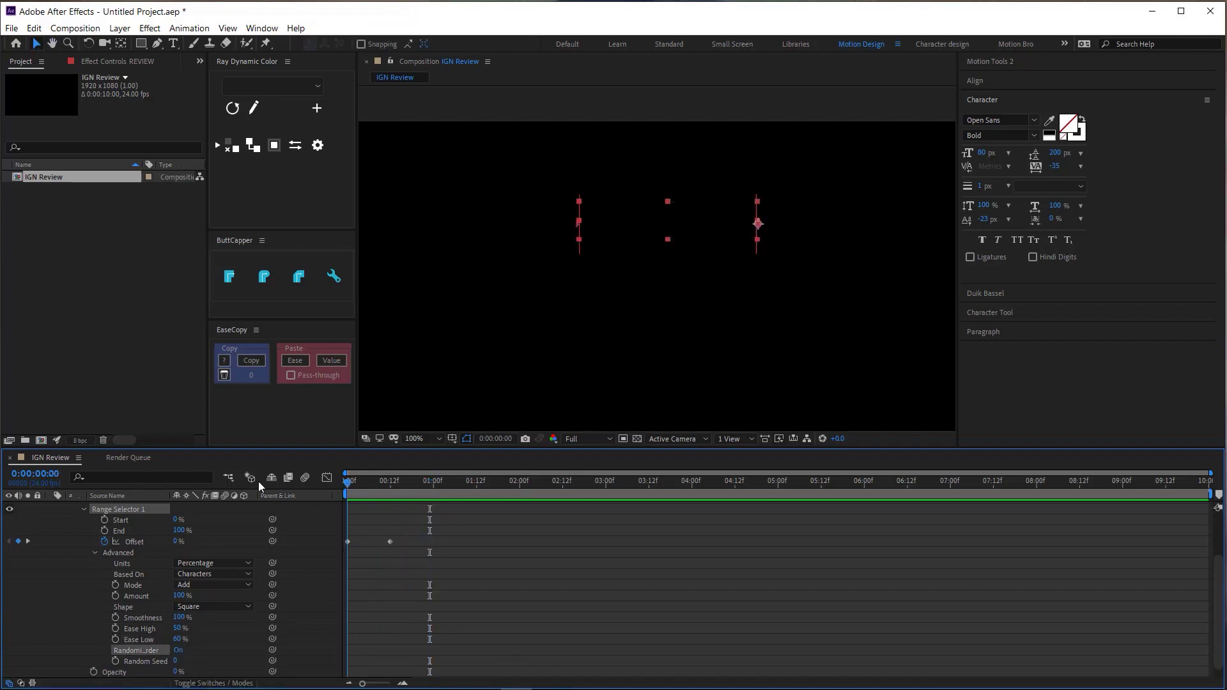
key(space)
scroll(66, 511, up, 5)
click(51, 507)
scroll(578, 346, down, 1)
scroll(578, 346, down, 2)
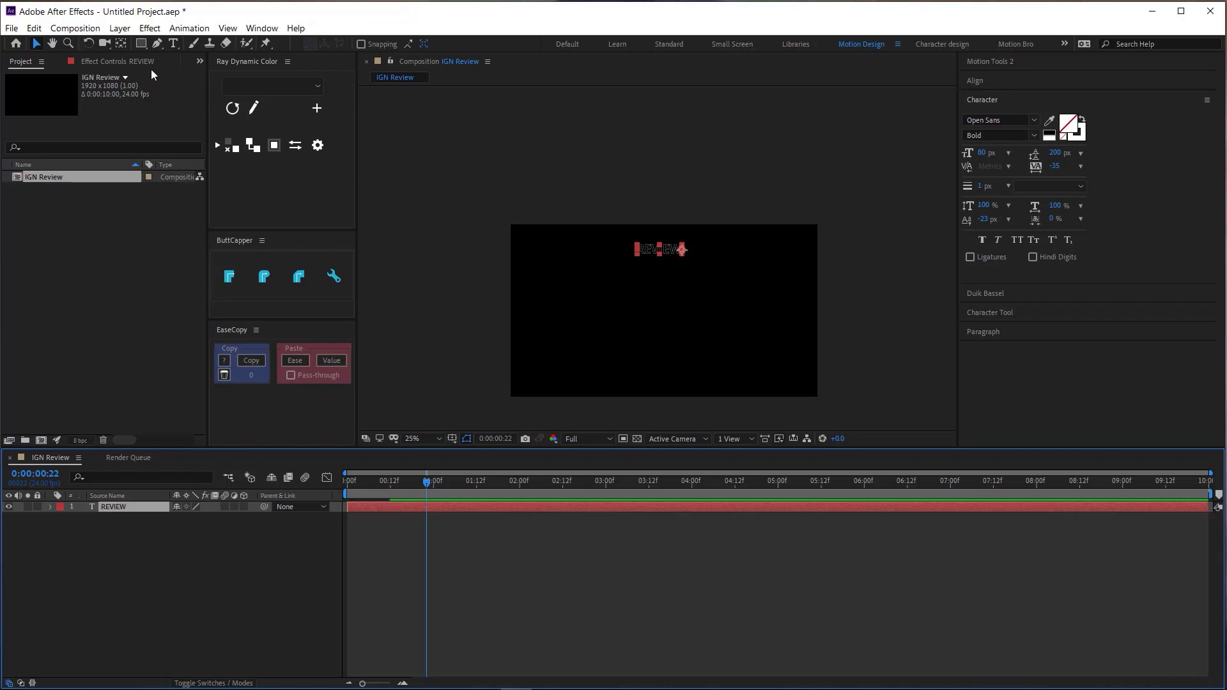
Duplicate the REVIEW layer and move one copy lower in the frame.
scroll(658, 259, up, 1)
key(y)
key(v)
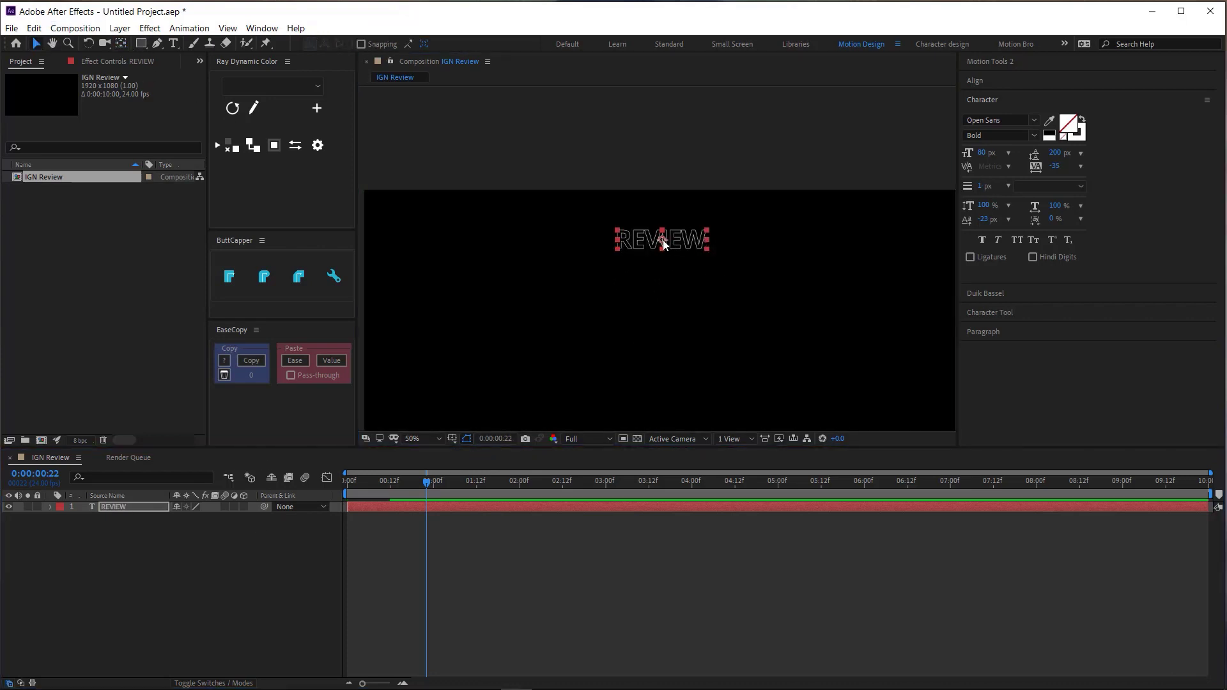
key(ctrl+d)
key(ctrl+d)
key(ctrl+d)
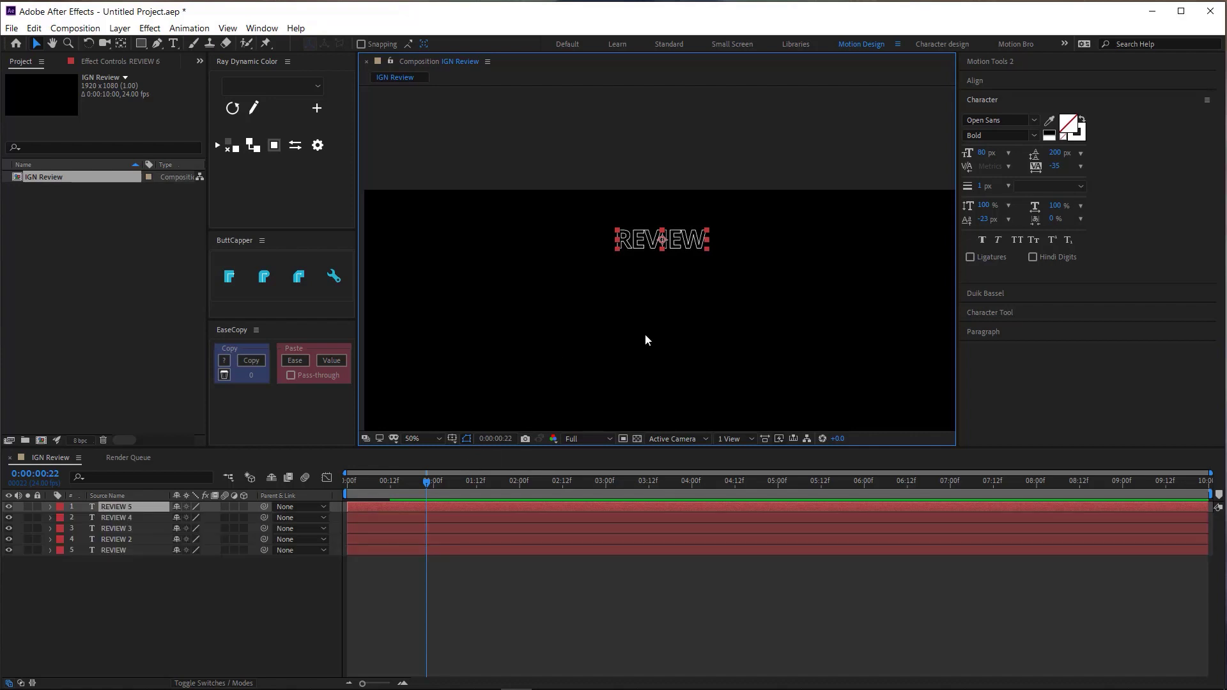
key(ctrl+d)
key(ctrl+Down)
key(ctrl+Down)
key(ctrl+Down)
drag(661, 240, 659, 309)
Move REVIEW 4 and REVIEW 5 further down toward the bottom of the frame.
scroll(669, 343, down, 1)
key(ctrl+Up)
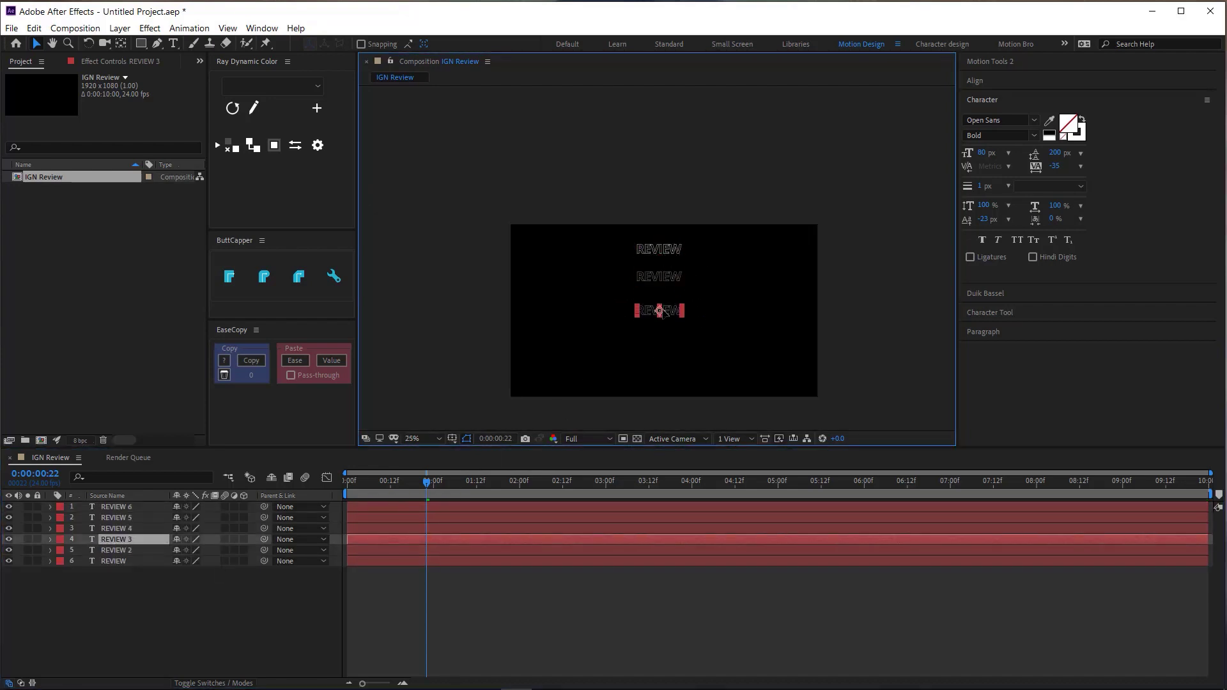
key(ctrl+Up)
drag(659, 248, 658, 341)
key(ctrl+Up)
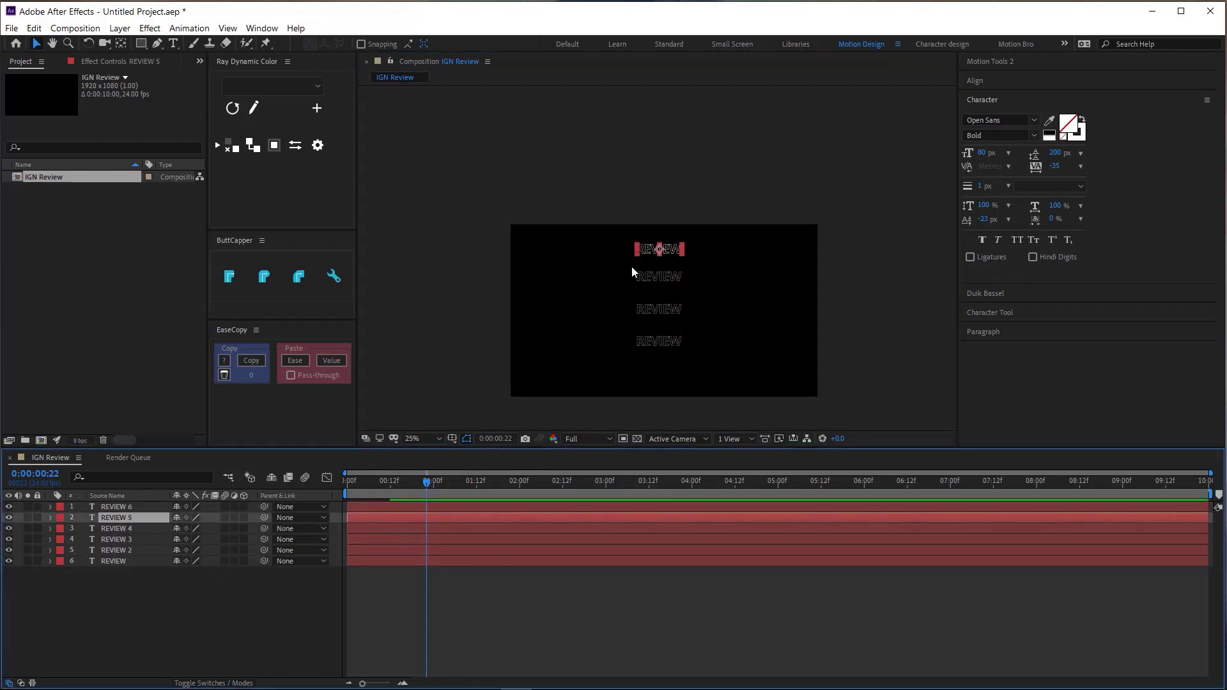
drag(659, 249, 660, 373)
Distribute all REVIEW layers by vertical centers, then select the extra copy.
key(ctrl+Up)
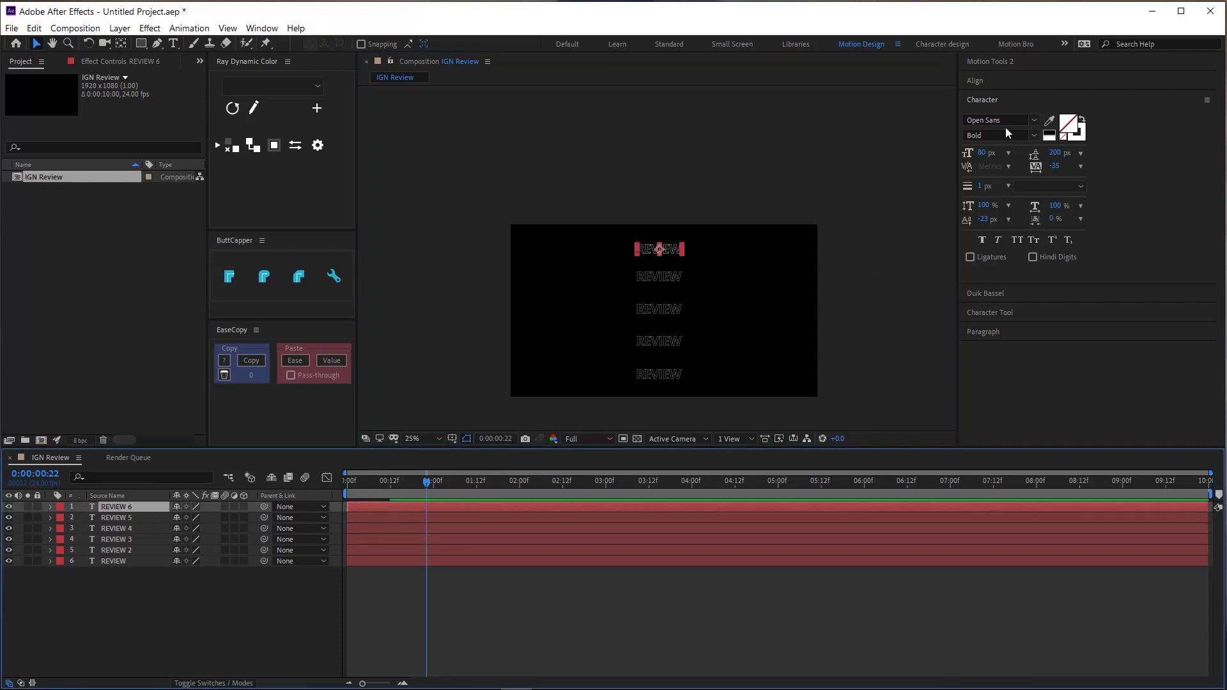
click(117, 517)
shift+click(117, 561)
click(991, 78)
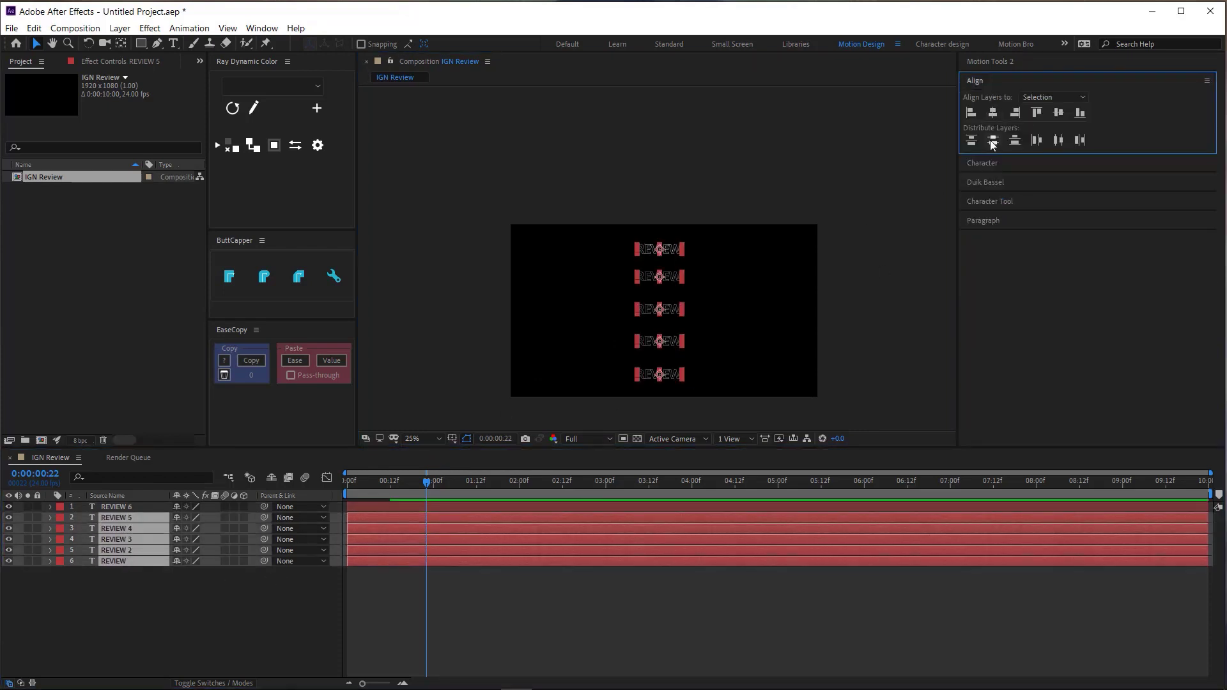
click(286, 583)
click(117, 506)
Delete the extra REVIEW copy and filter the timeline with 'rand'.
key(Delete)
click(132, 539)
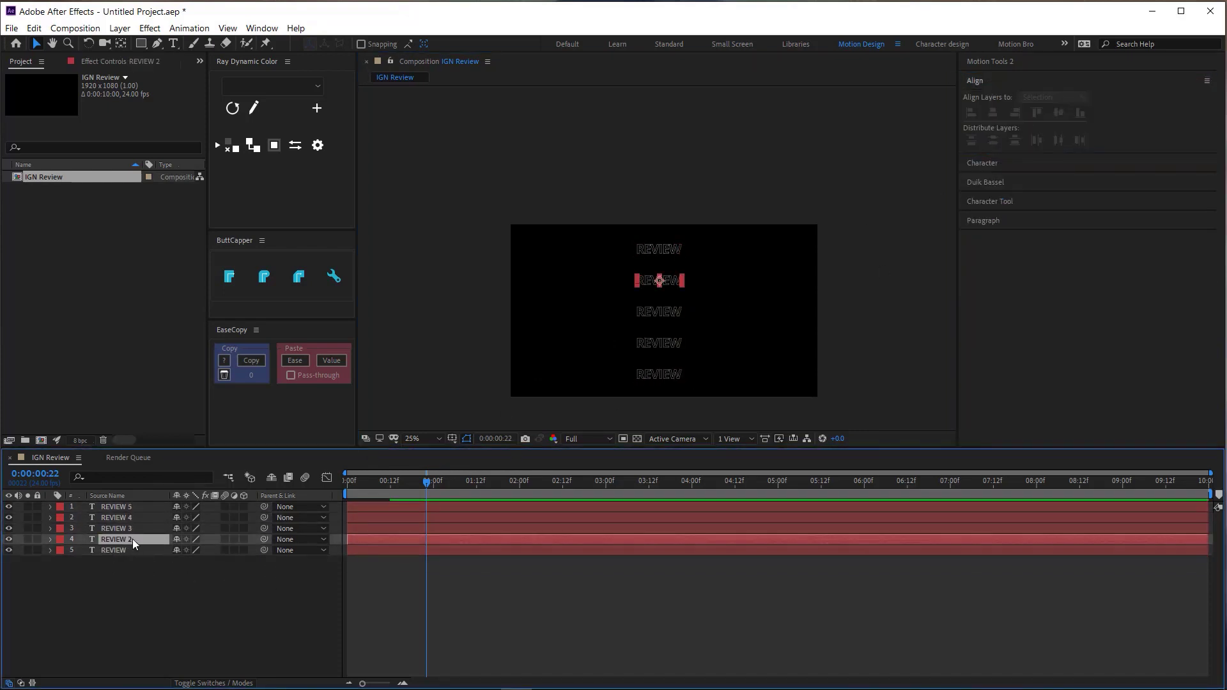
click(106, 477)
text(rand)
key(Escape)
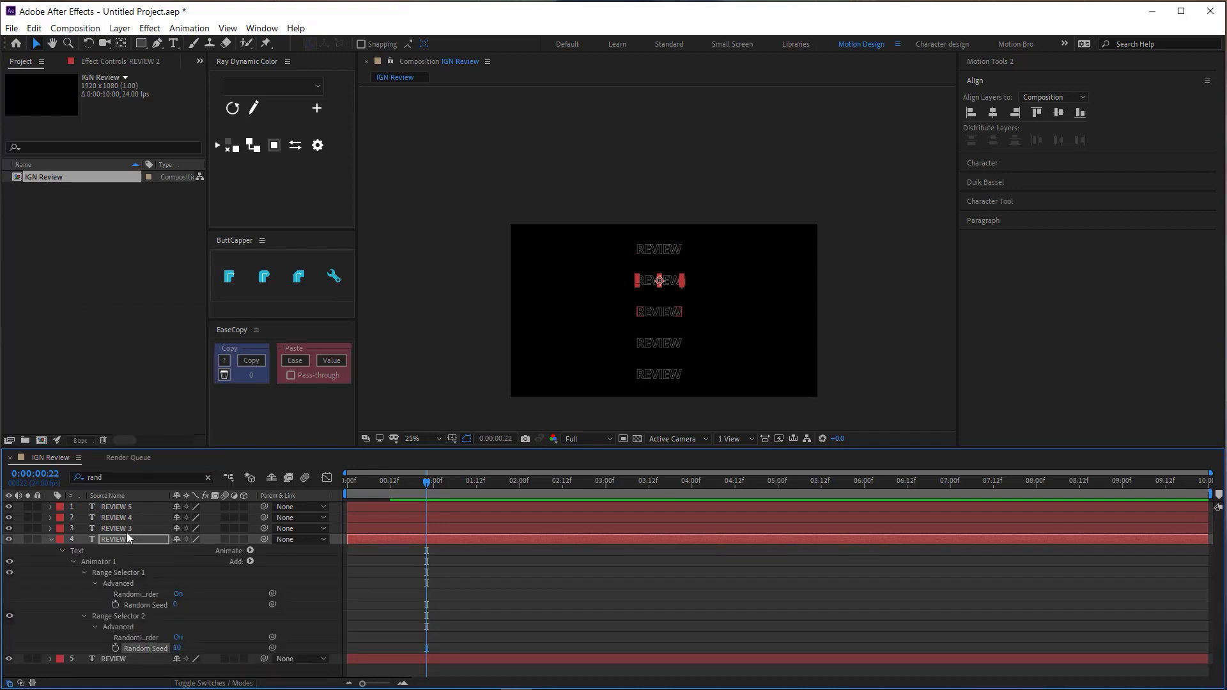
Set REVIEW 3's random seeds to 30 and 20, then move on to REVIEW 4.
key(ctrl+Up)
drag(177, 638, 191, 637)
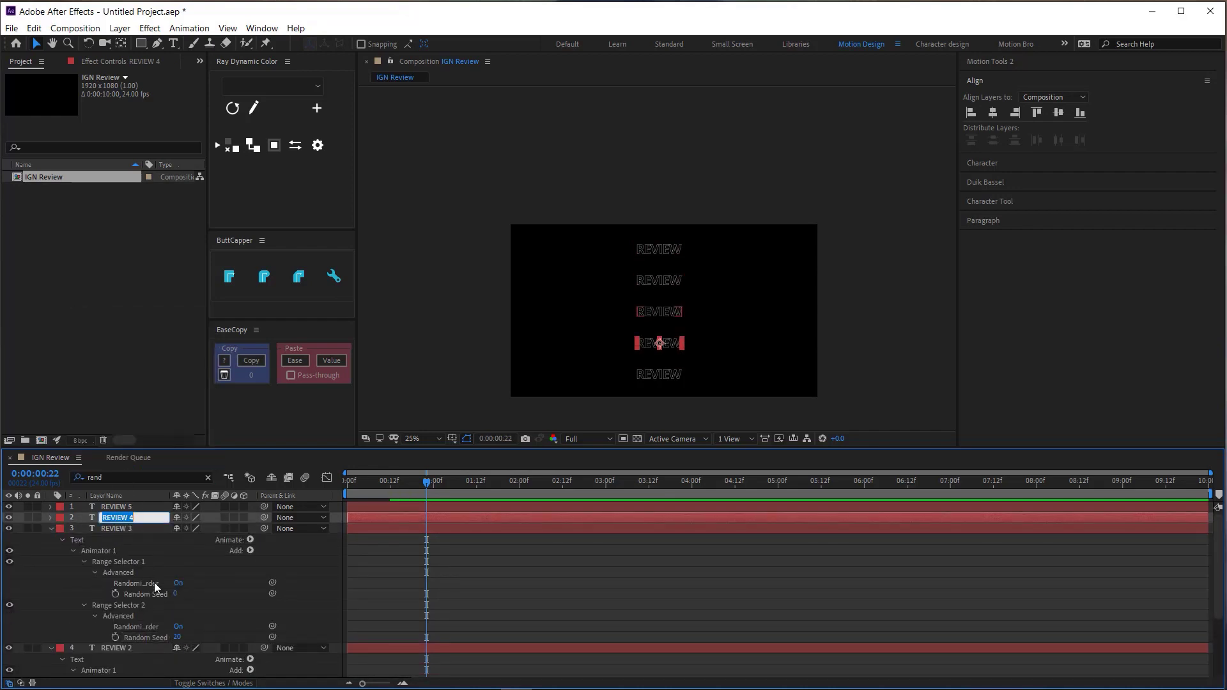
drag(177, 593, 195, 593)
key(ctrl+Up)
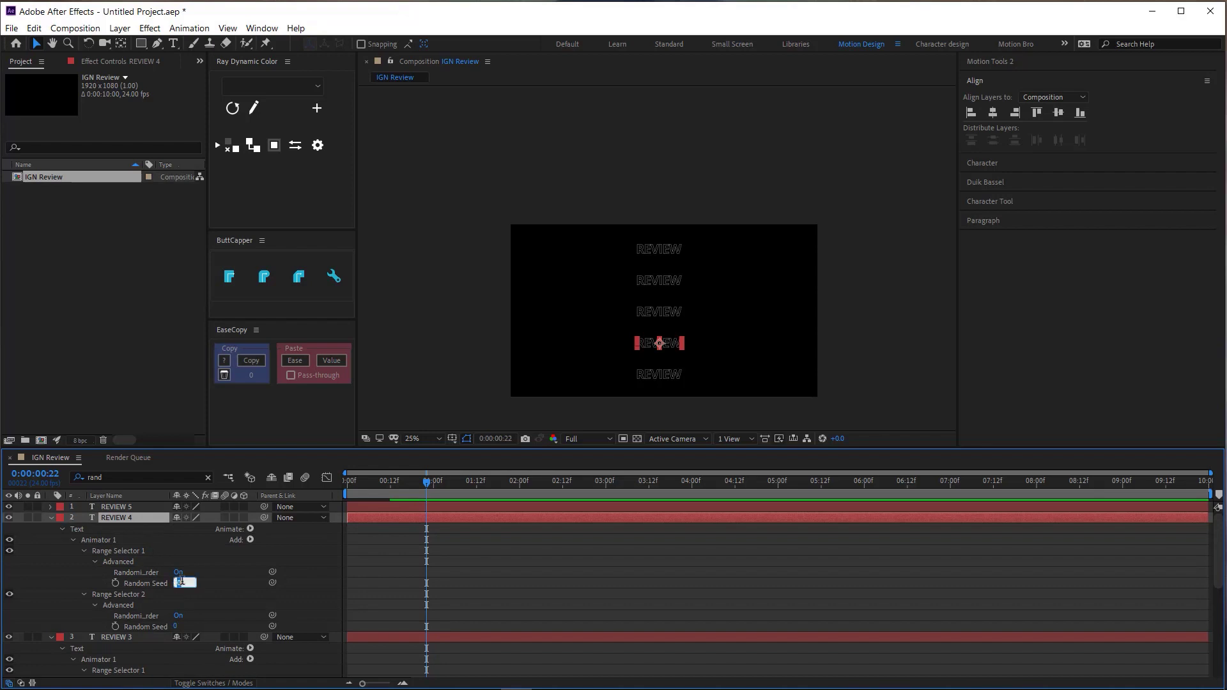
click(139, 504)
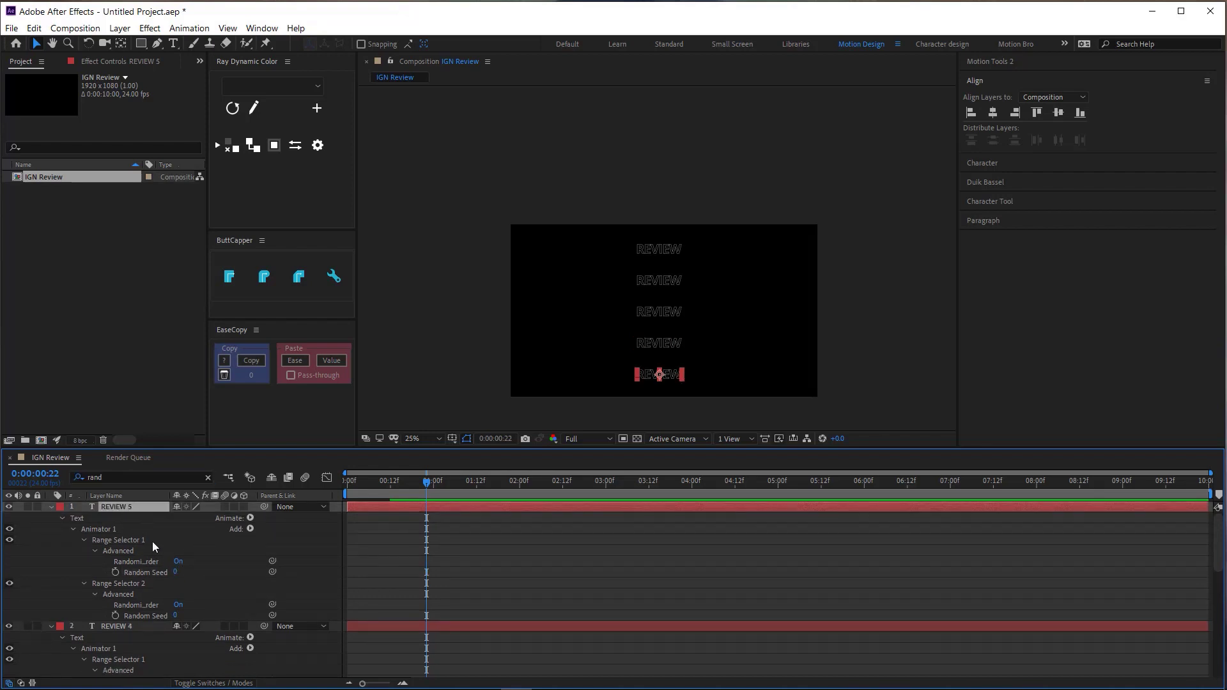
Set REVIEW 5's random seed to 50, return to the start, and clear the search.
click(176, 572)
text(50)
key(Return)
key(Home)
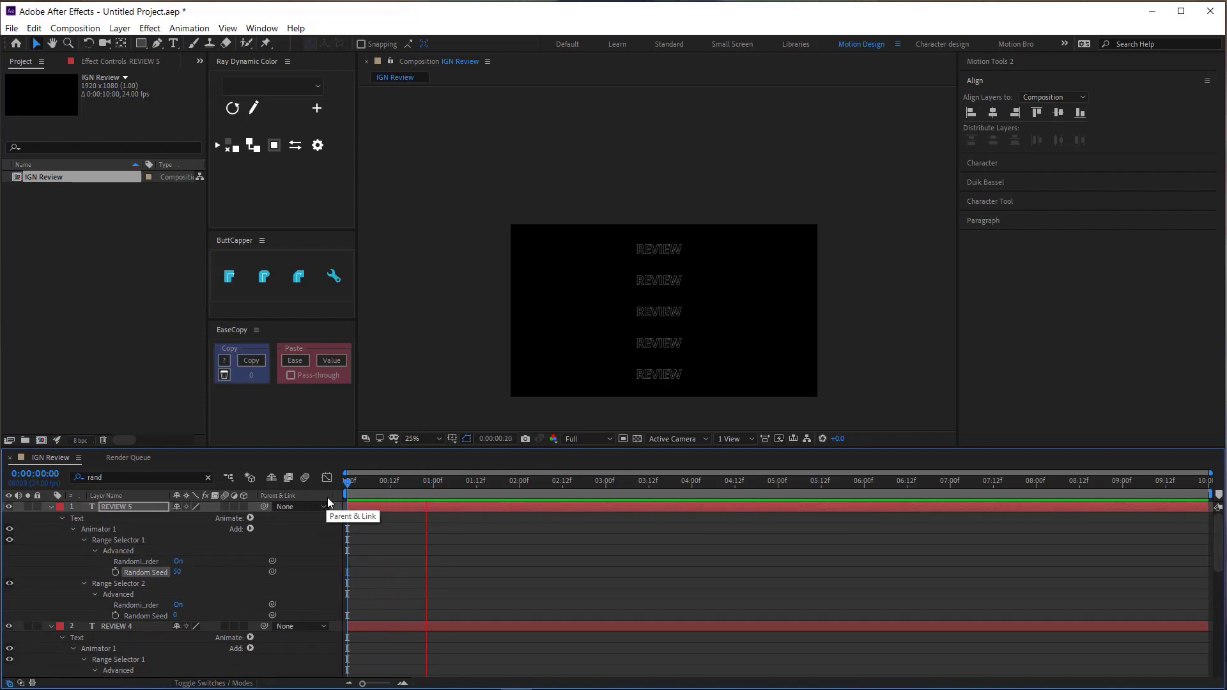
click(208, 477)
Reveal all Offset keyframes and shift the end keyframes to about 18 frames.
key(ctrl+a)
key(u)
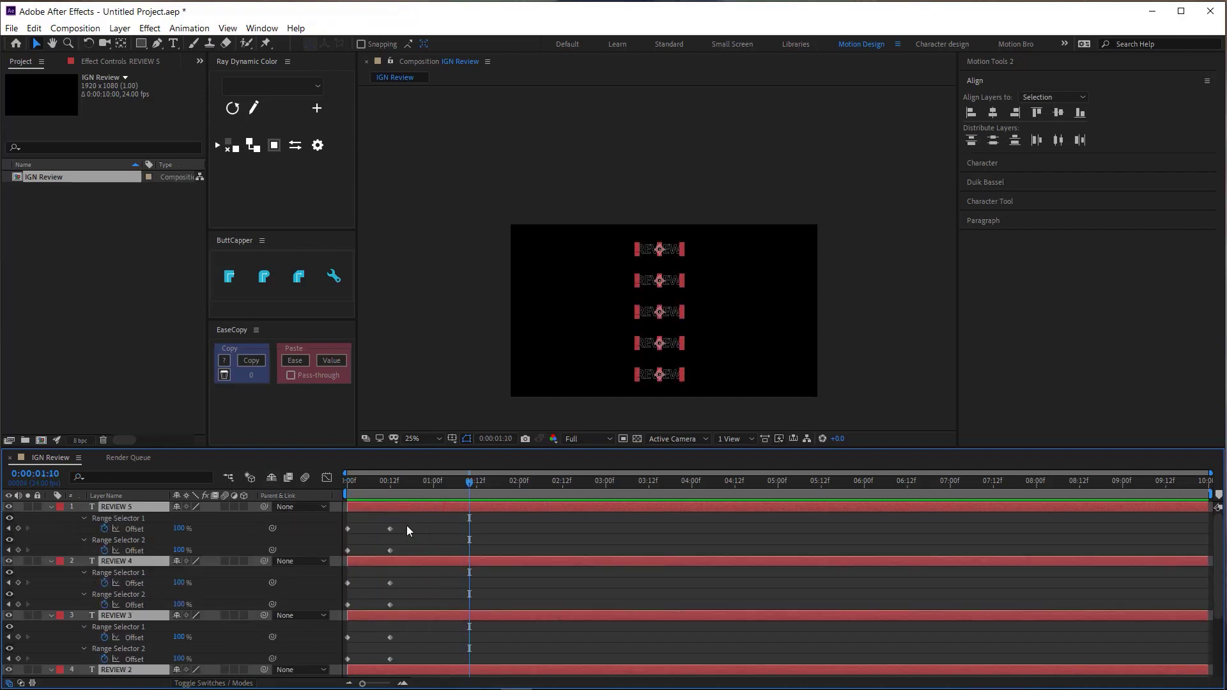
drag(406, 522, 383, 665)
drag(470, 480, 455, 480)
mouse_move(390, 529)
mouse_down()
mouse_move(412, 528)
mouse_move(351, 611)
mouse_up()
drag(412, 636, 345, 650)
scroll(416, 619, down, 2)
Check the Offset speed curve and copy the keyframe ease.
key(shift+F3)
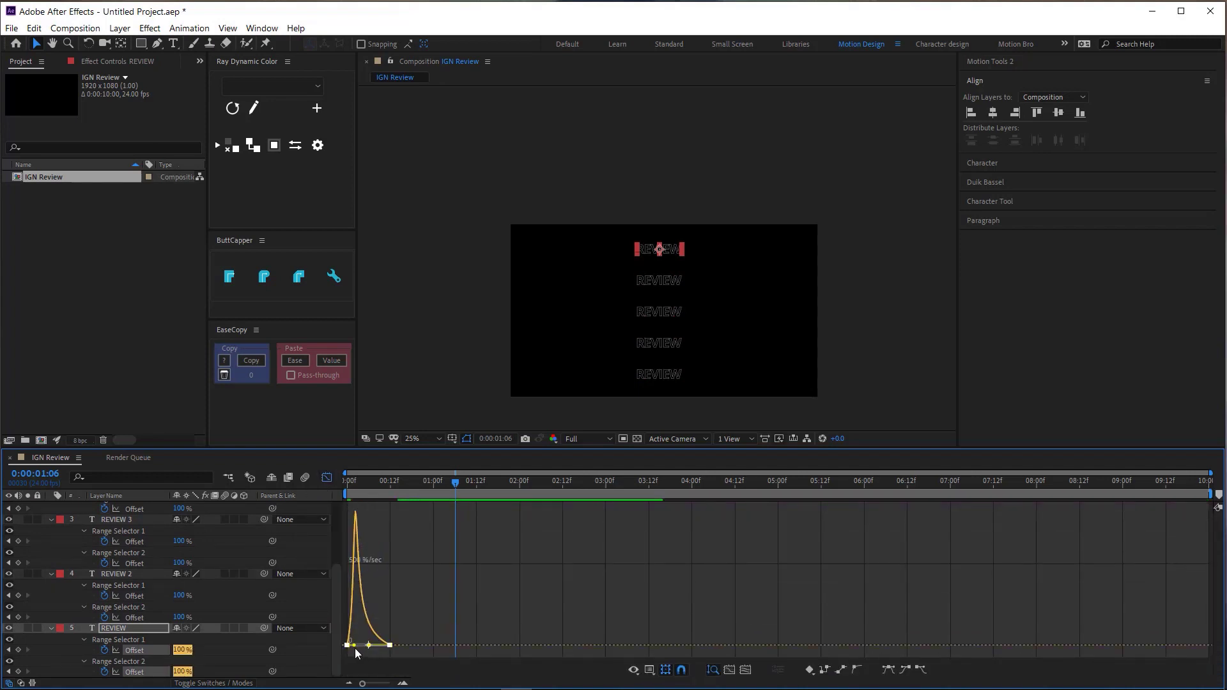
key(shift+F3)
drag(455, 480, 415, 480)
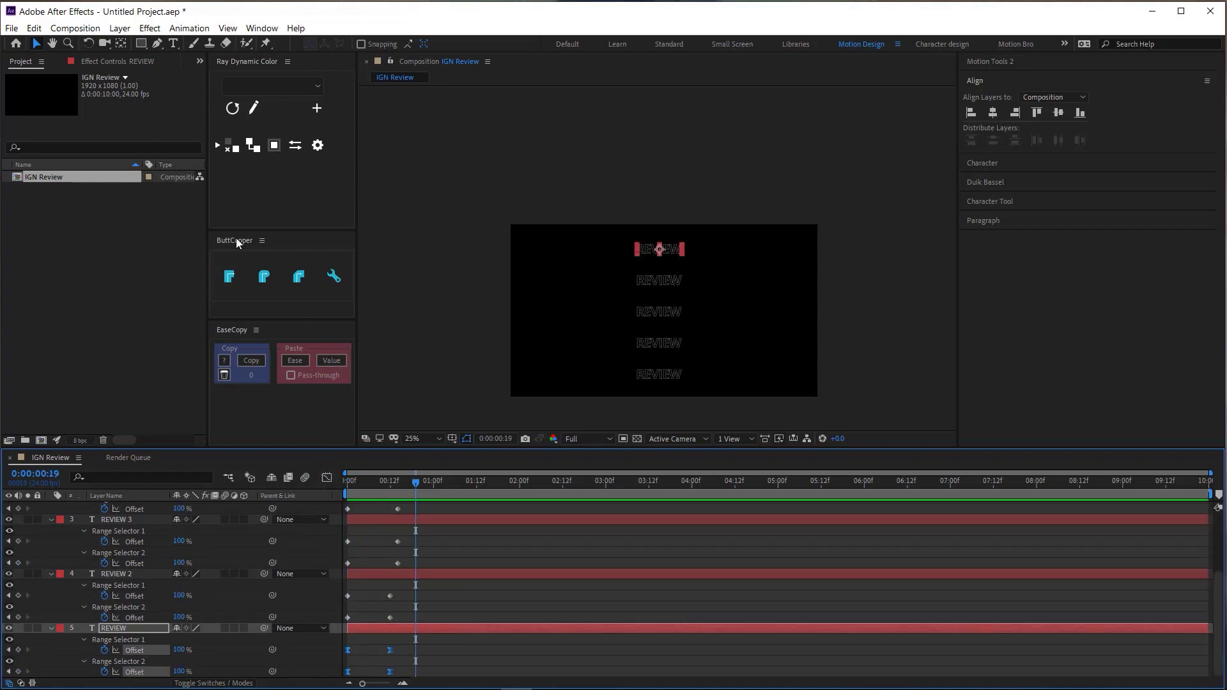
click(254, 360)
Select the other REVIEW layers' Offset keyframes and paste the copied ease onto them.
mouse_move(404, 589)
mouse_down()
mouse_move(384, 623)
mouse_move(397, 617)
mouse_up()
click(403, 649)
scroll(334, 640, up, 3)
drag(415, 495, 335, 664)
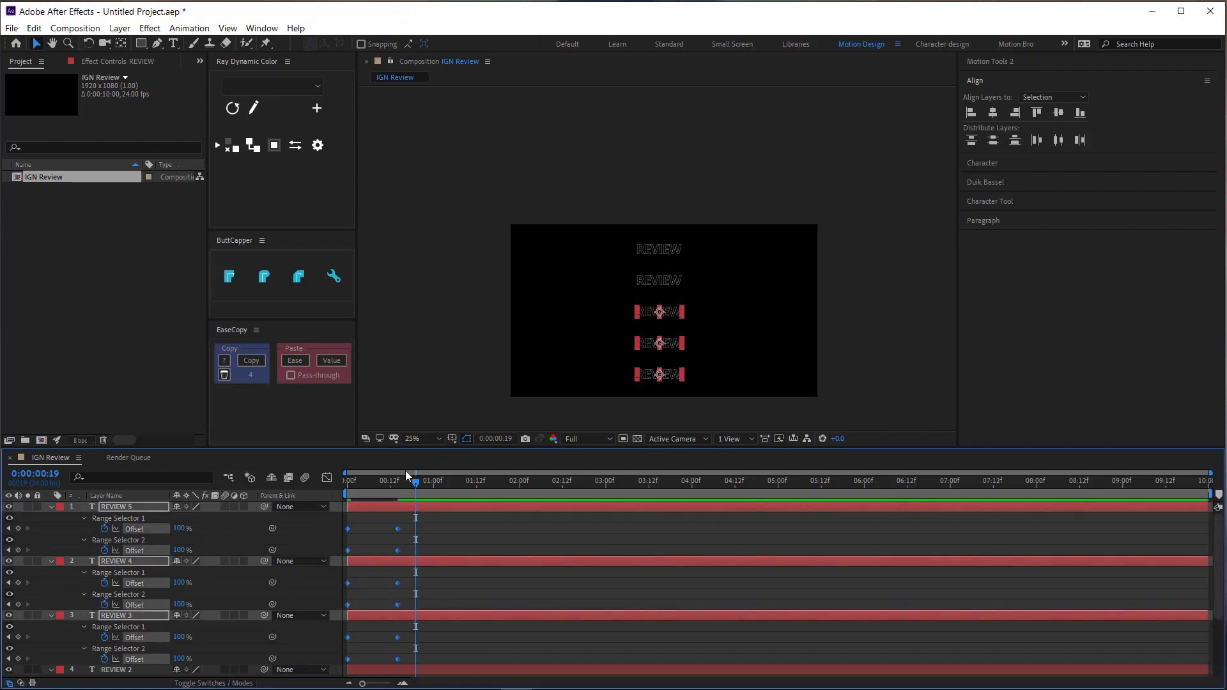
click(295, 361)
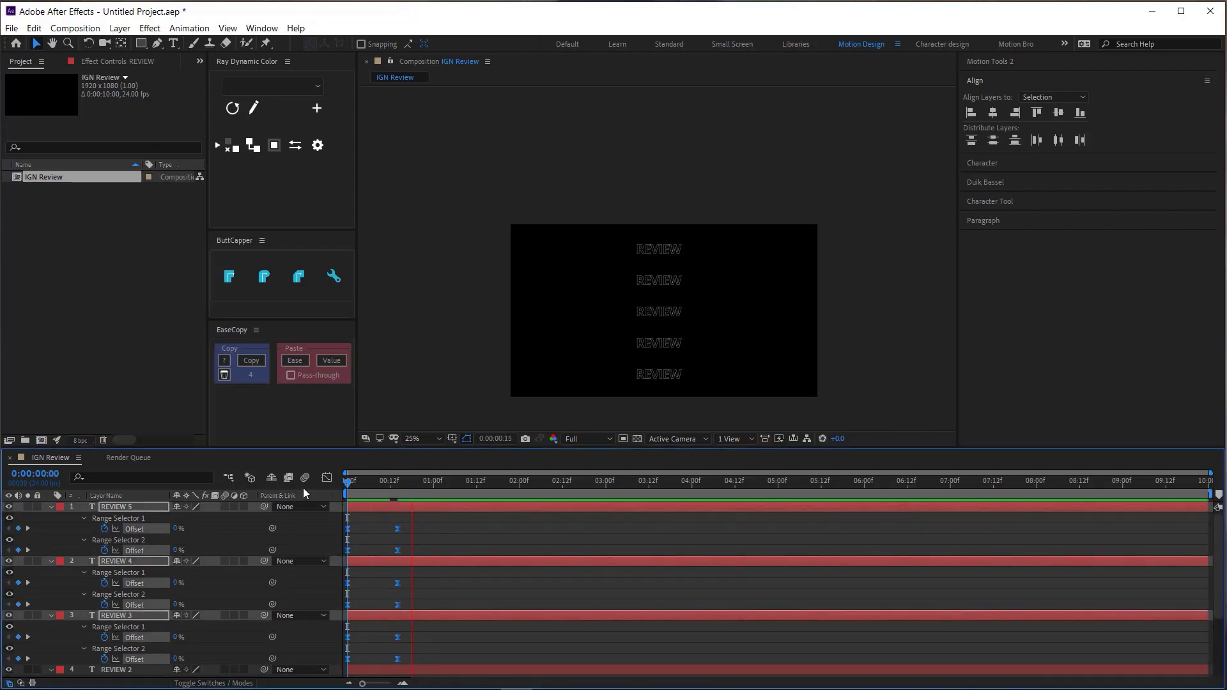
scroll(167, 618, down, 3)
scroll(154, 570, up, 3)
Filter the timeline for 'rando' and set REVIEW 5's Random Seed to 15, then edit REVIEW 4's.
key(ctrl+a)
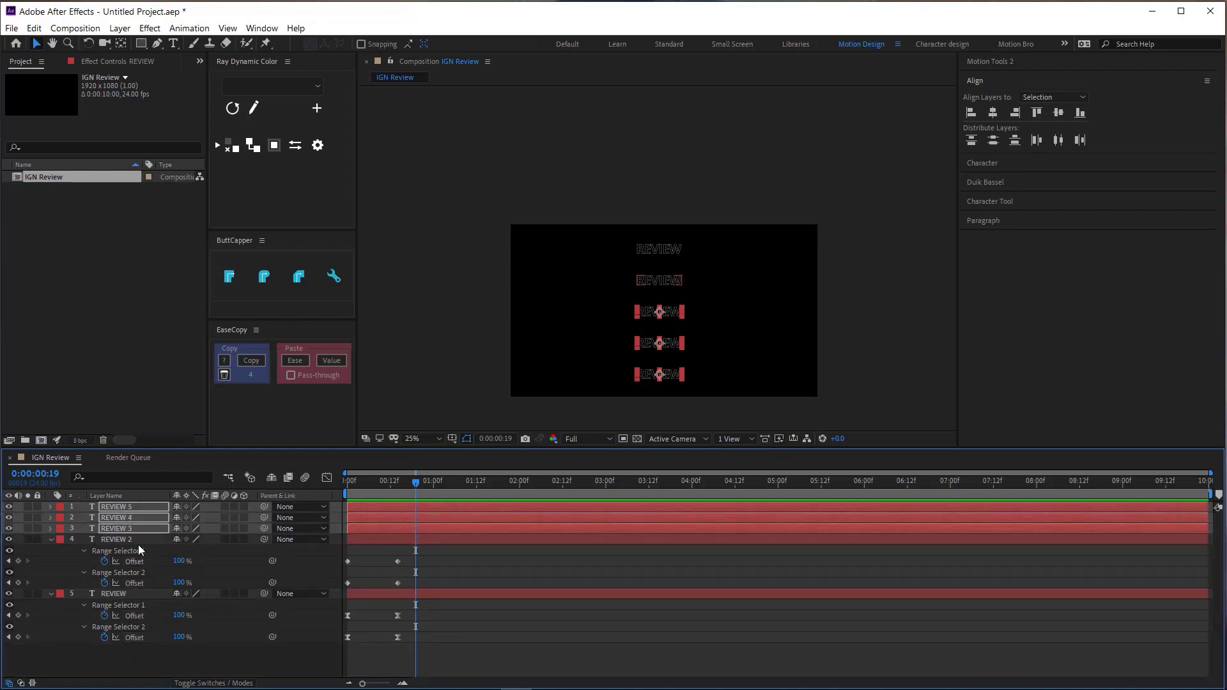
key(u)
click(111, 477)
text(rando)
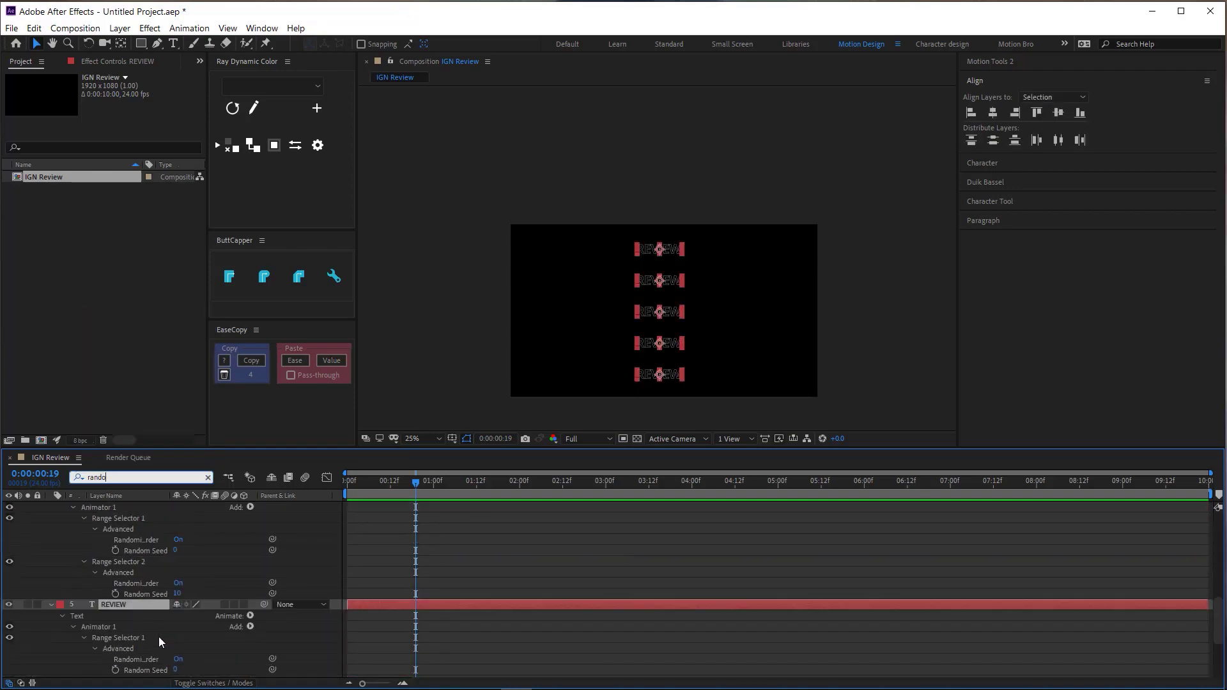
click(175, 615)
text(15)
key(Return)
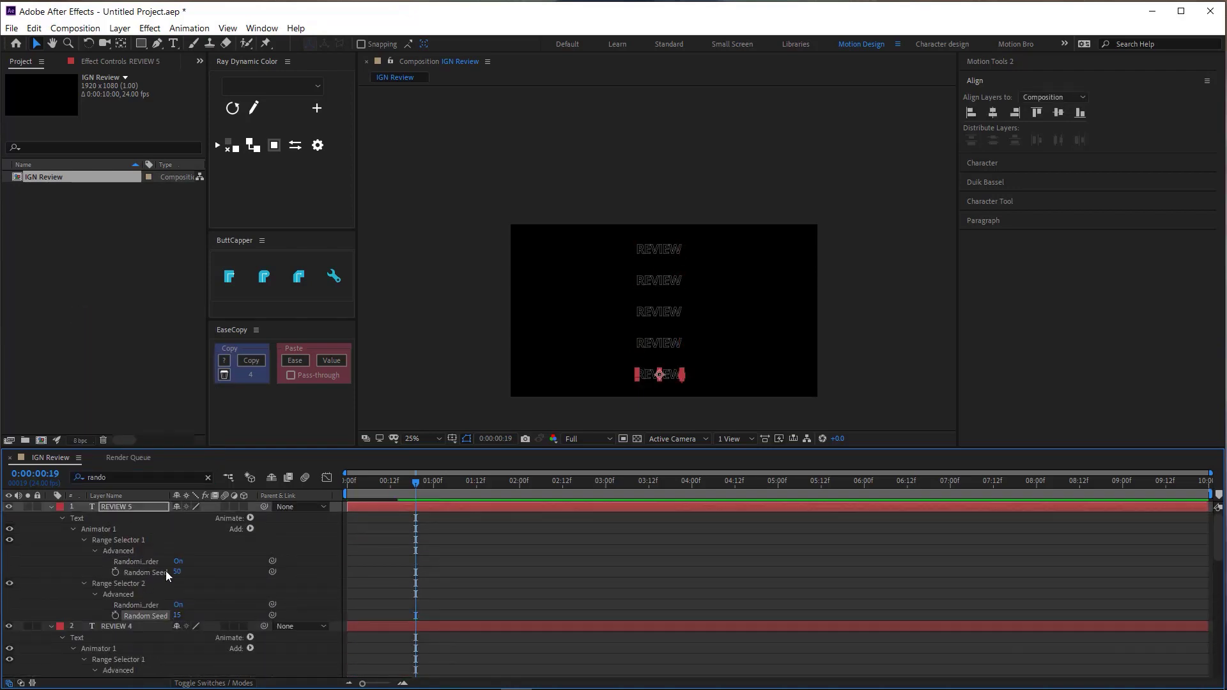
scroll(171, 589, down, 5)
click(179, 615)
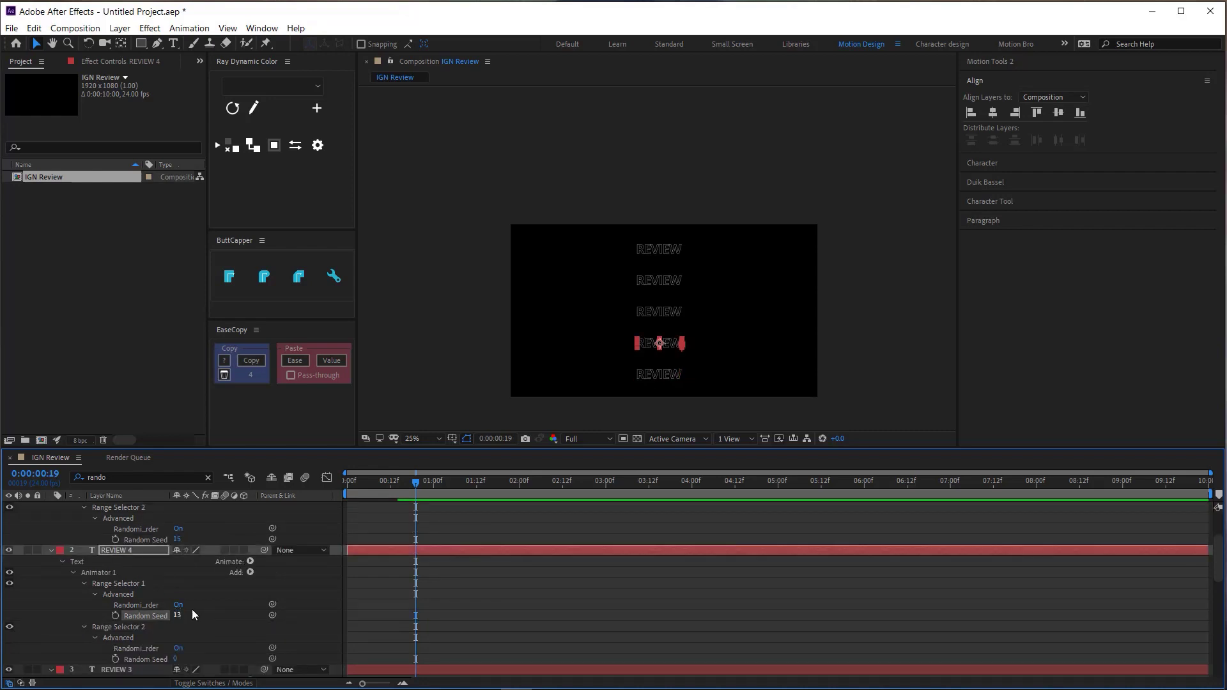
scroll(192, 608, down, 5)
Set REVIEW 3's Random Seed to 17 and stagger the REVIEW layers' start times.
click(177, 626)
text(17)
key(Return)
click(327, 477)
scroll(191, 607, down, 2)
click(447, 481)
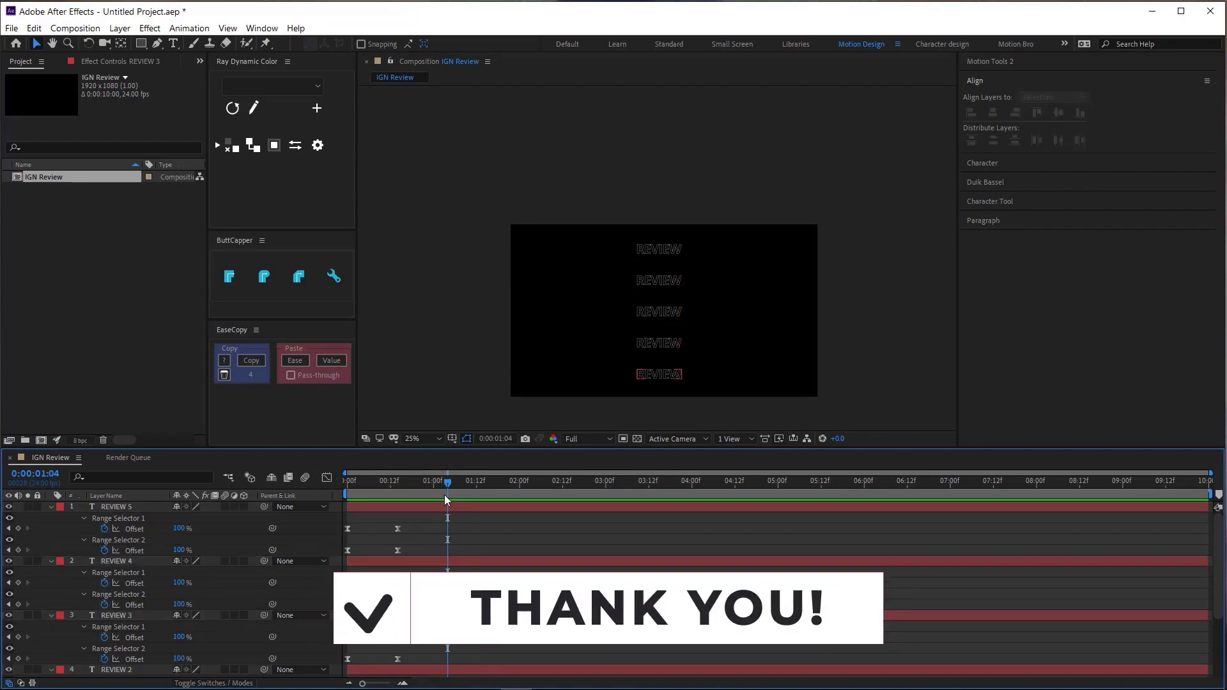
key(u)
mouse_move(373, 542)
mouse_down()
mouse_move(416, 515)
mouse_move(436, 480)
mouse_up()
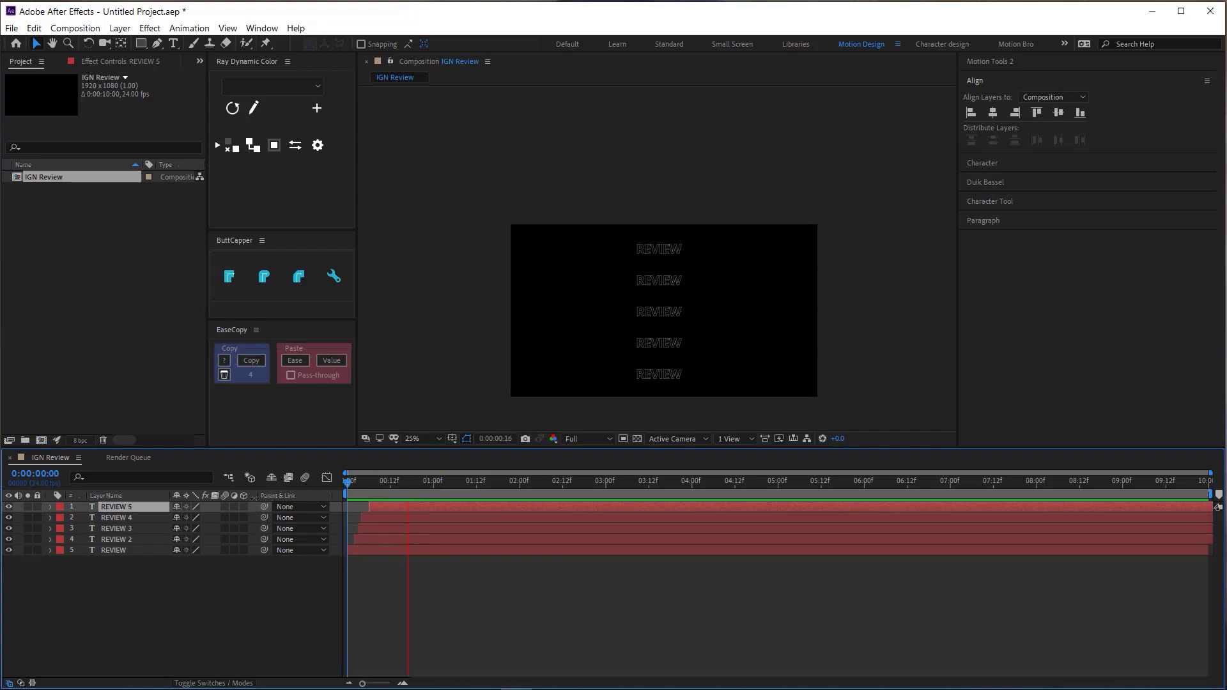
Give every layer a Dark Green label.
key(F2)
scroll(636, 311, up, 2)
scroll(521, 316, down, 2)
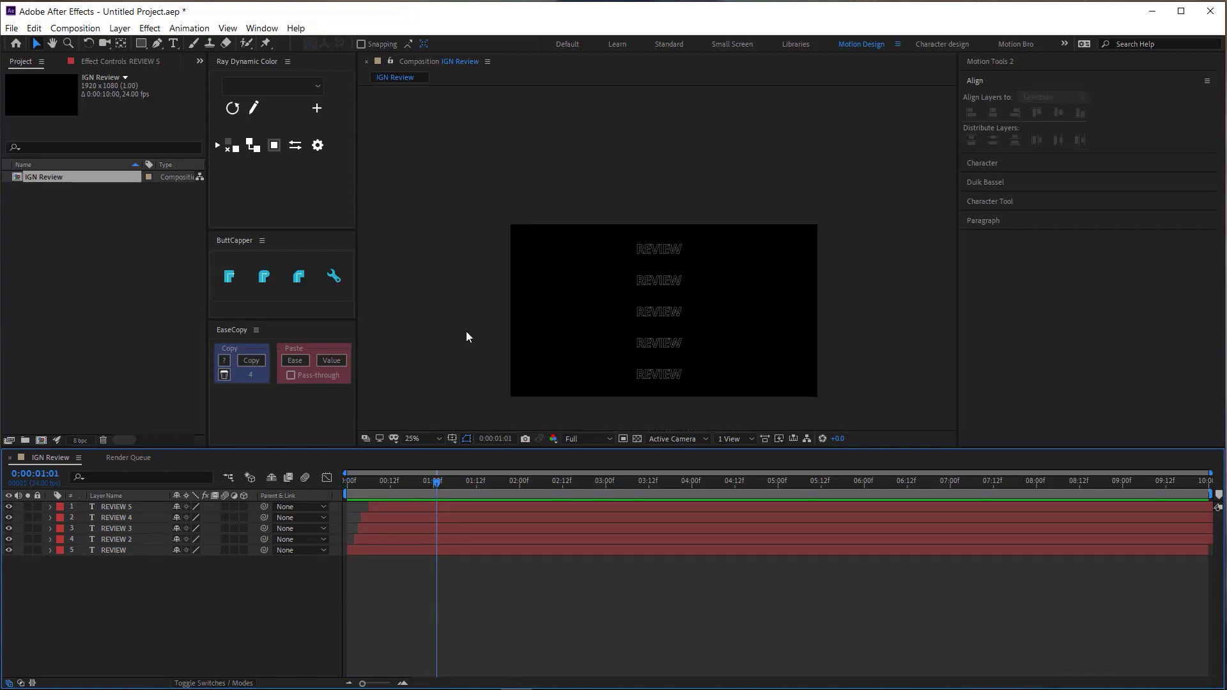
key(ctrl+a)
click(59, 506)
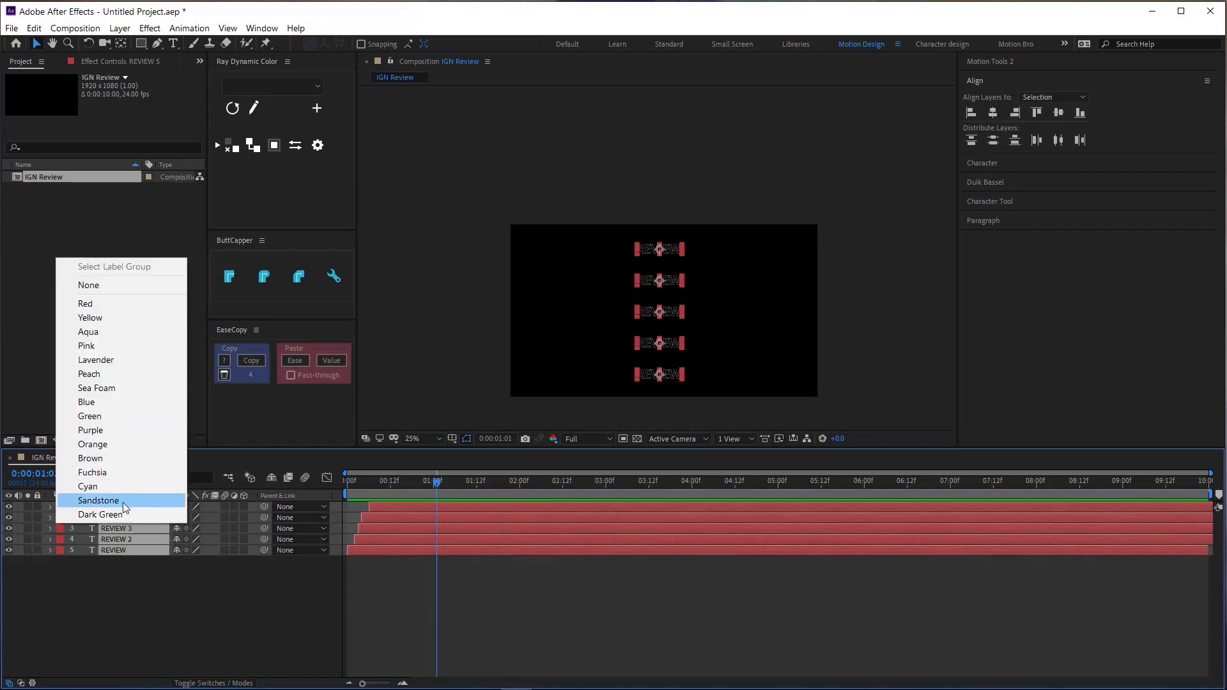
click(122, 512)
key(F2)
Duplicate REVIEW as Review_Fill with a Cyan label.
click(115, 551)
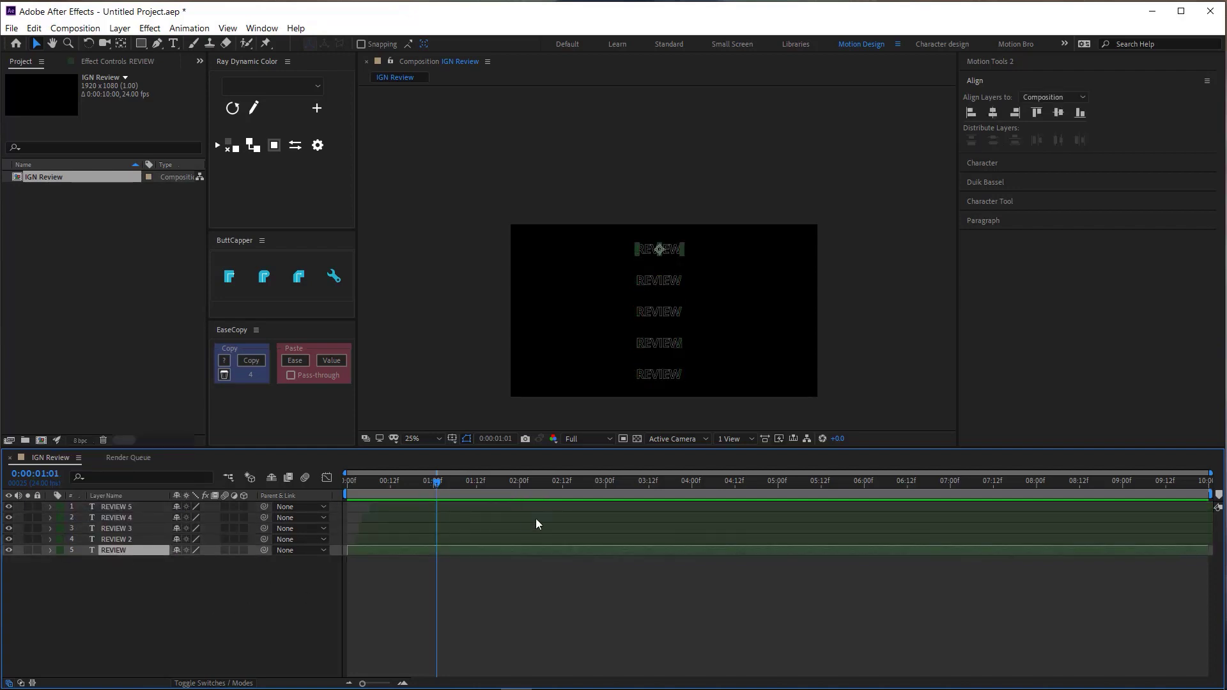
key(ctrl+d)
key(Return)
text(Review_F)
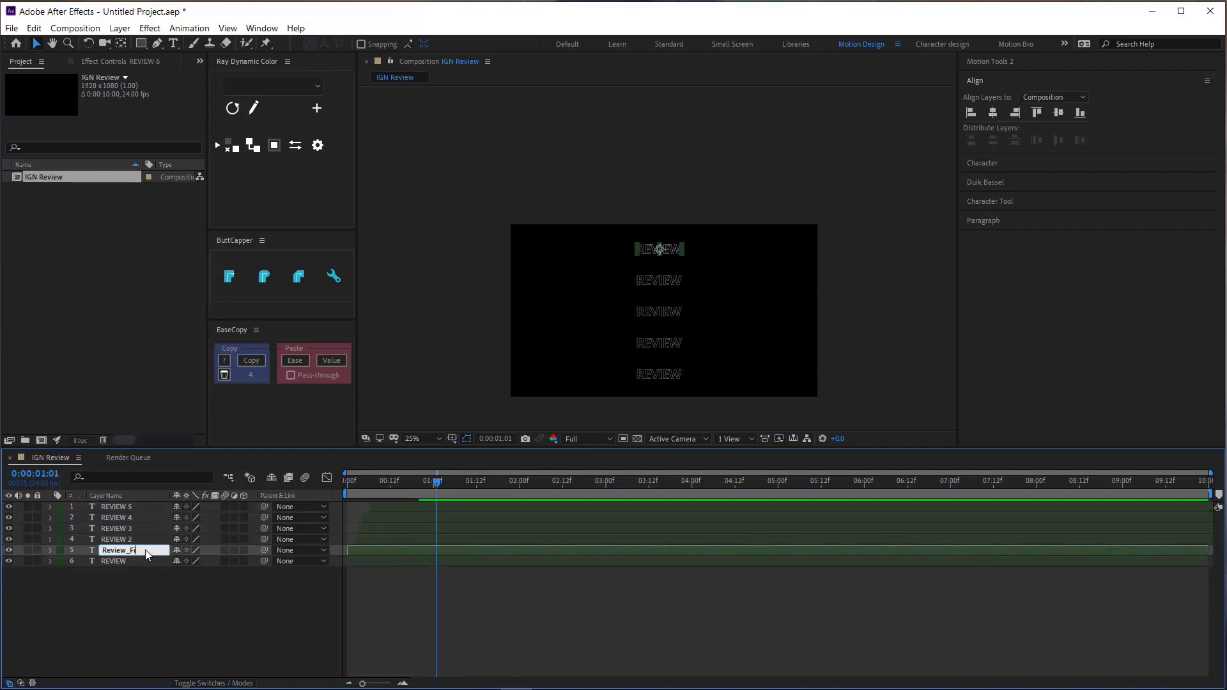
text(ll)
key(Return)
click(59, 550)
click(83, 494)
Give Review_Fill a white fill, trim it to start about one second in, and preview.
mouse_move(436, 482)
mouse_down()
mouse_move(358, 490)
mouse_move(421, 486)
mouse_up()
click(984, 163)
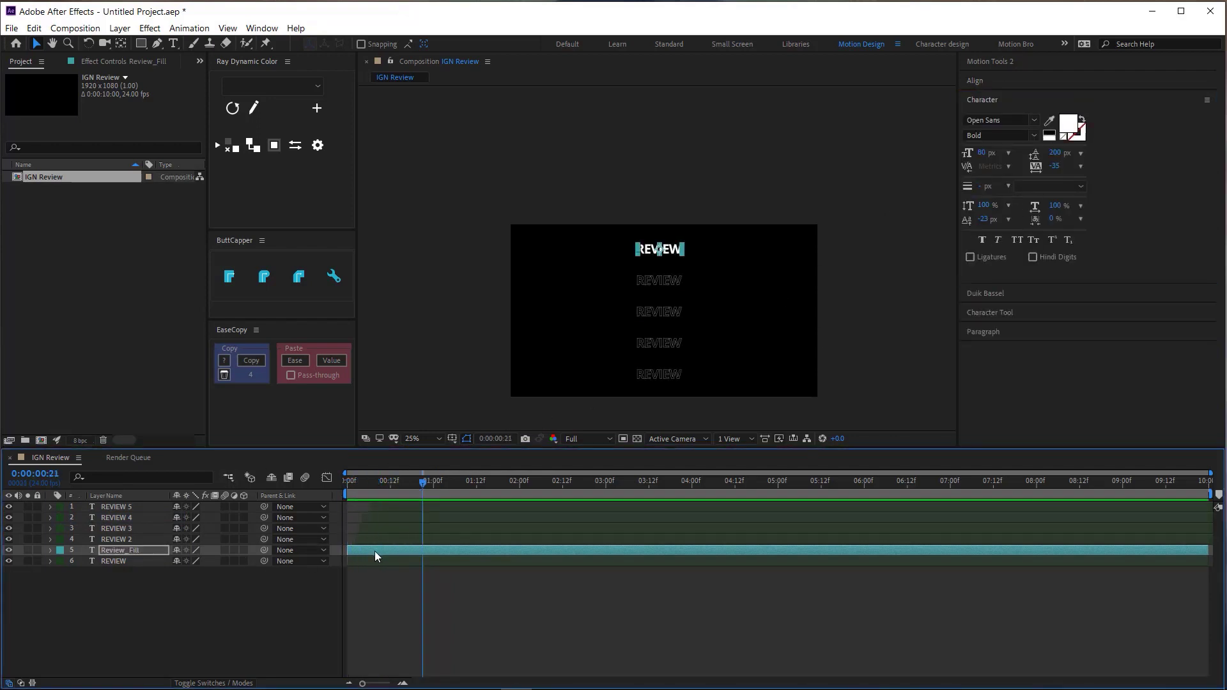
key(bracketleft)
key(space)
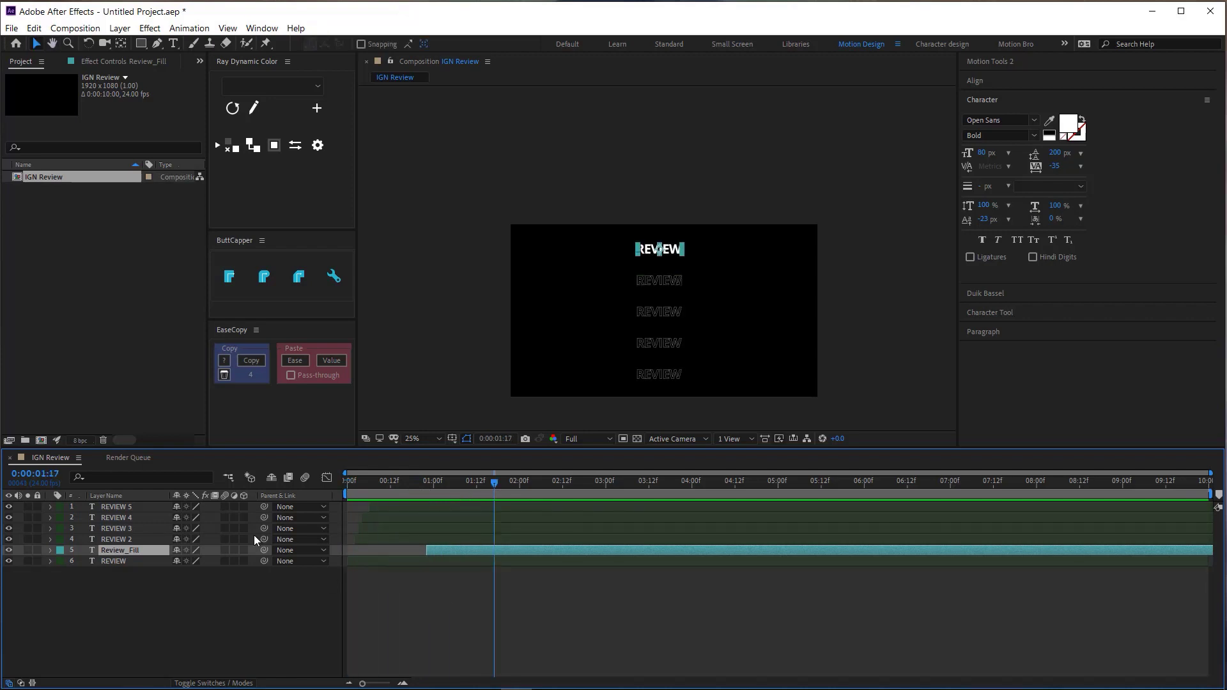
Duplicate the REVIEW 2 through REVIEW 5 layers.
click(118, 540)
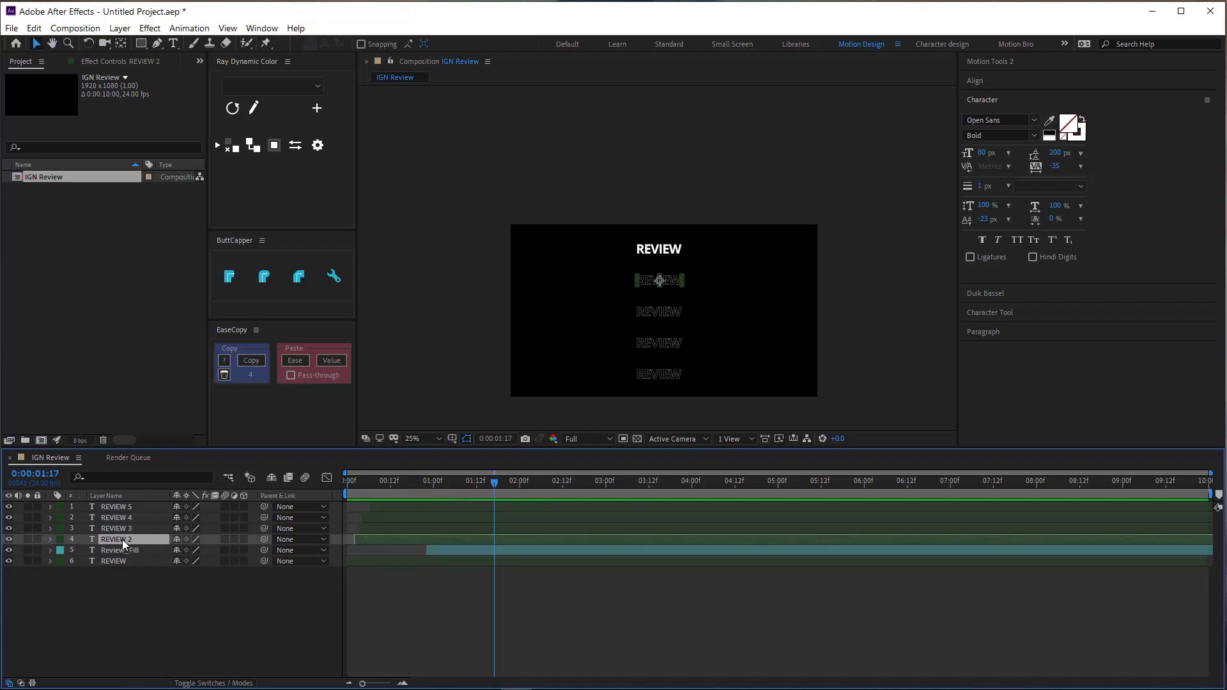
key(ctrl+d)
key(ctrl+Up)
key(ctrl+d)
key(ctrl+Up)
key(ctrl+d)
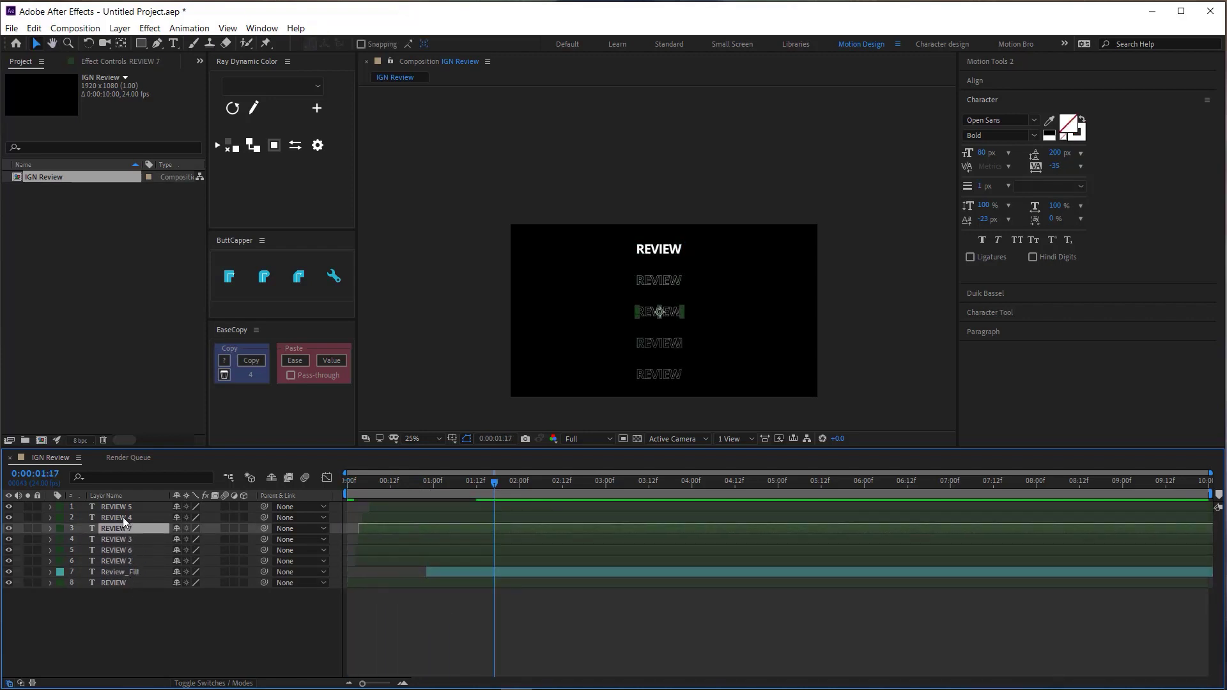
key(ctrl+Up)
key(ctrl+d)
Rename the first two copies Review_Fill 2 and Review_Fill 3.
click(128, 570)
key(Return)
text(Review)
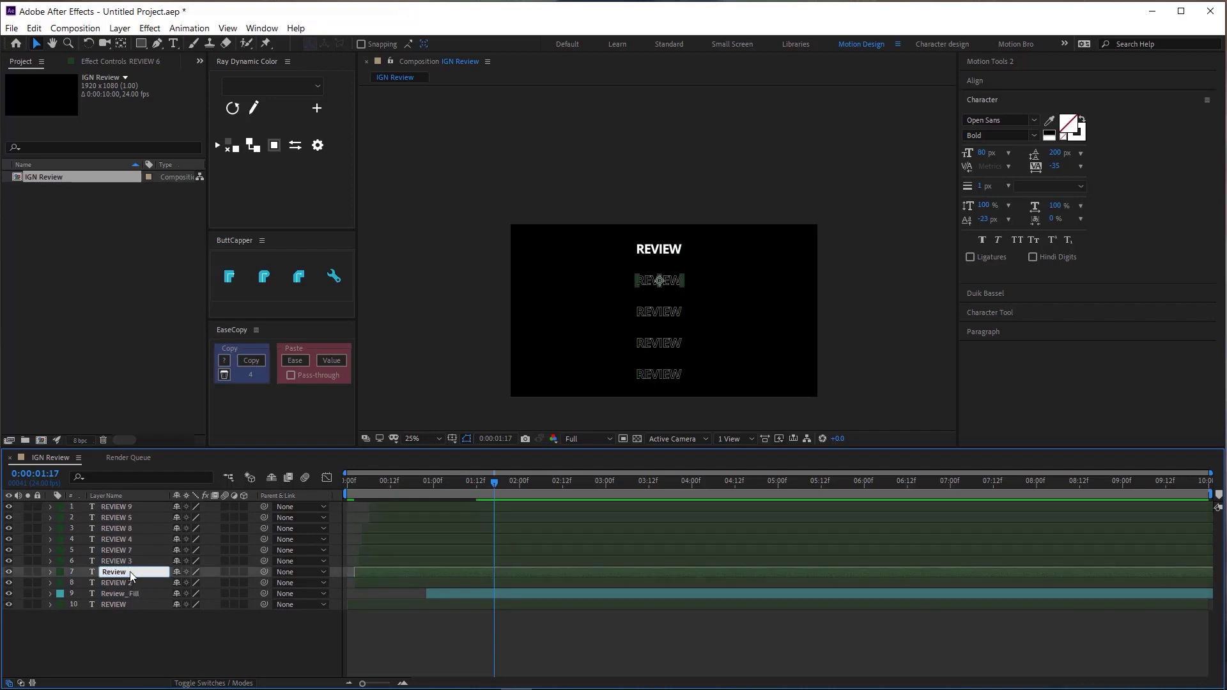
text(_Fill 2)
key(Return)
double_click(125, 549)
key(Return)
text(Review_F)
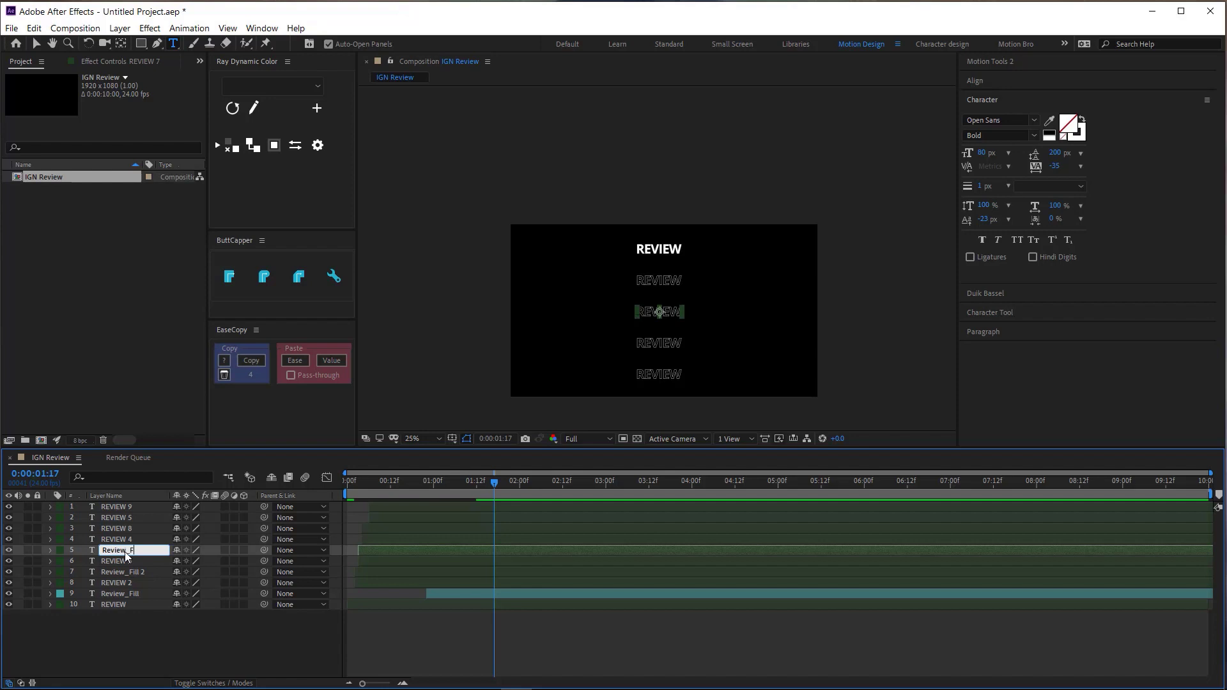
text(ill 3)
key(Return)
Rename the remaining two copies Review_Fill 4 and Review_Fill 5.
double_click(126, 530)
key(Return)
text(Review)
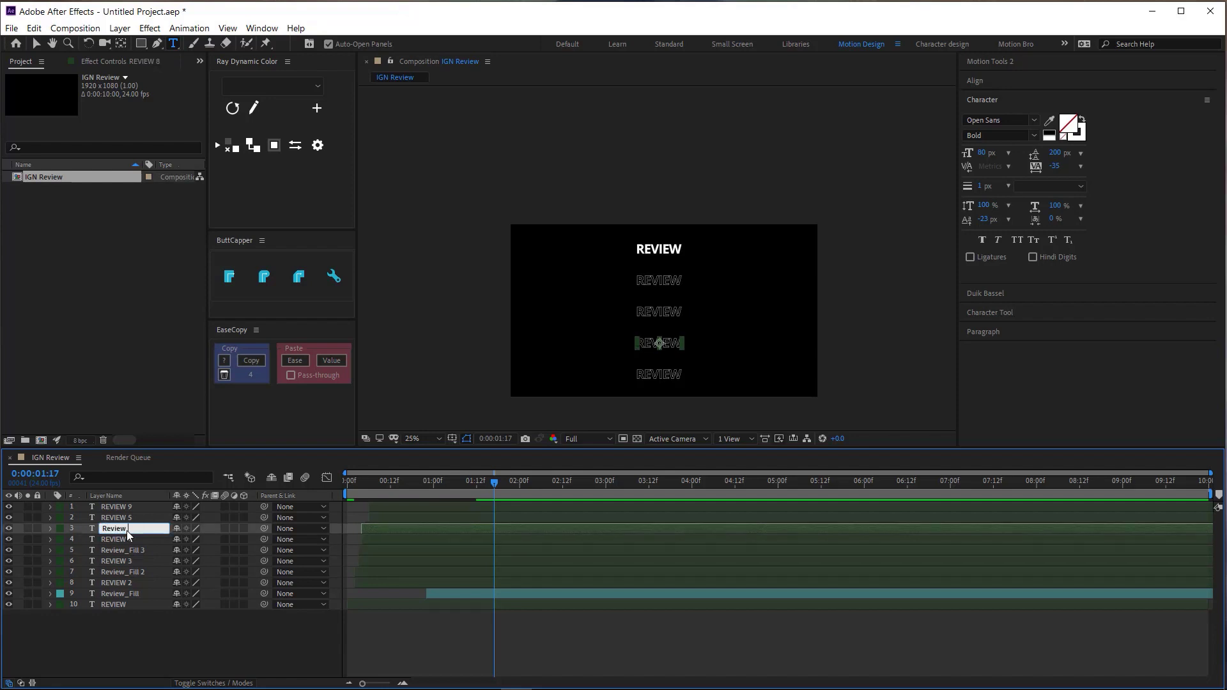
text(_Fill 4)
key(Return)
double_click(117, 508)
key(Return)
text(Review_Fill 5)
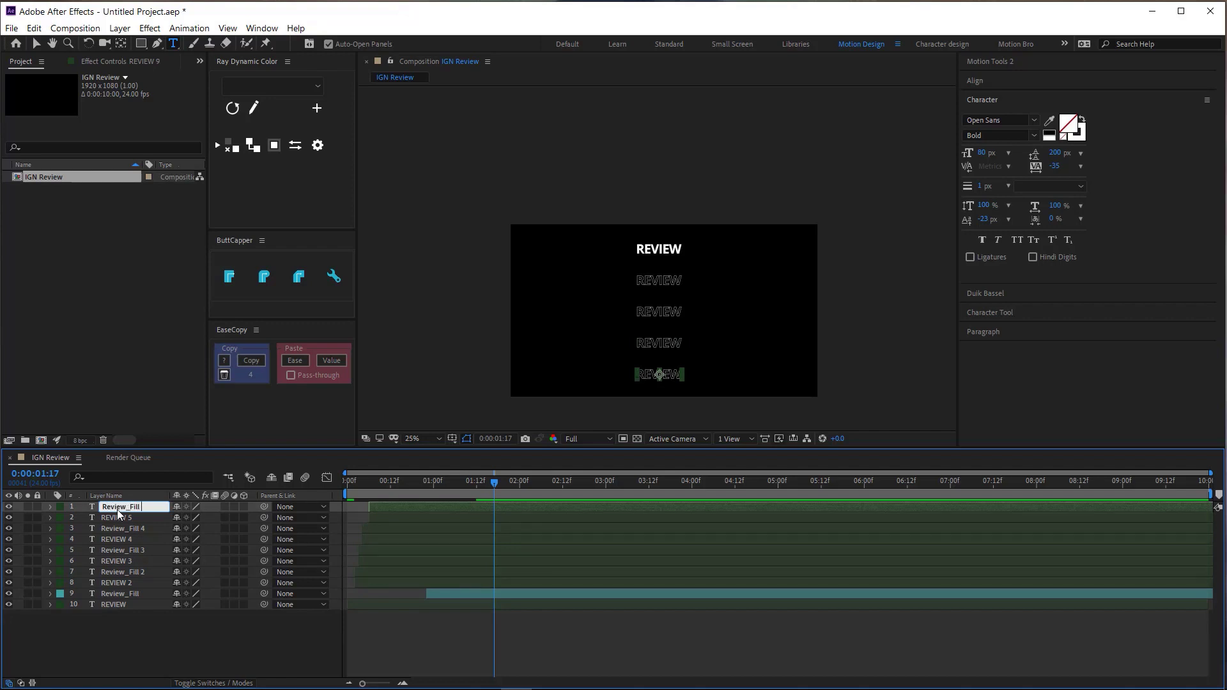
key(Return)
Give the Review_Fill 2, 3 and 4 layers an aqua label.
ctrl+click(128, 529)
ctrl+click(143, 550)
ctrl+click(115, 572)
click(59, 573)
click(96, 363)
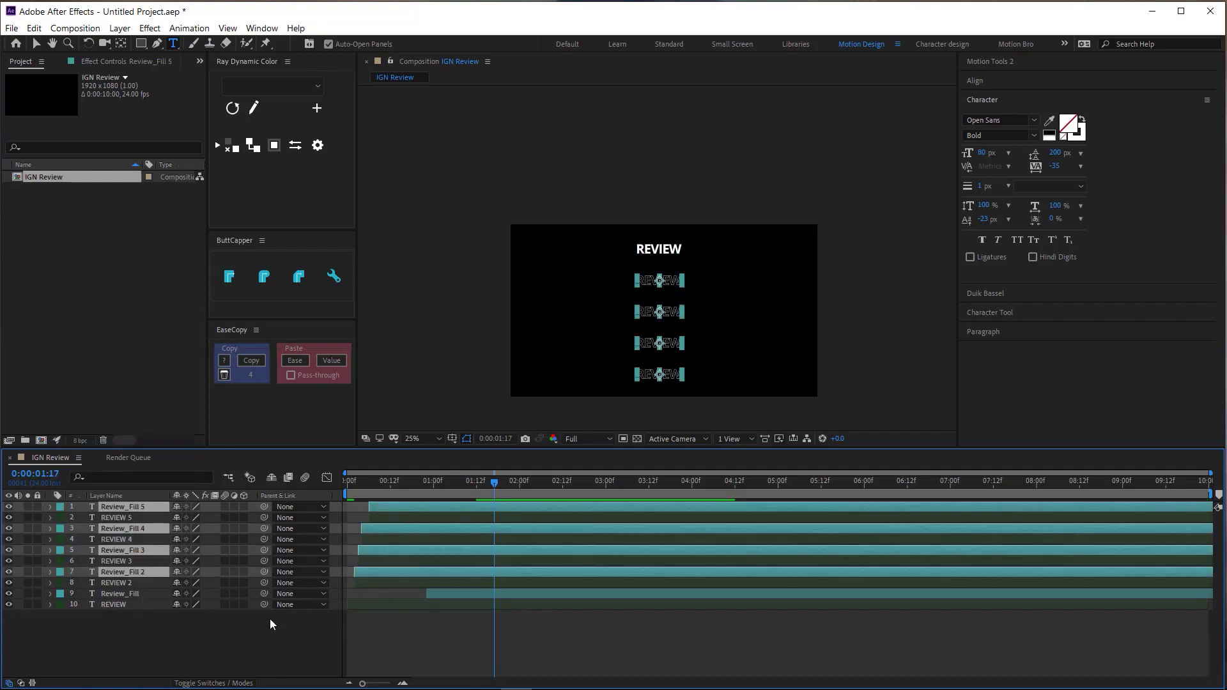
Stagger the fill layers' start times into a tight cascade and preview it.
drag(492, 570, 669, 531)
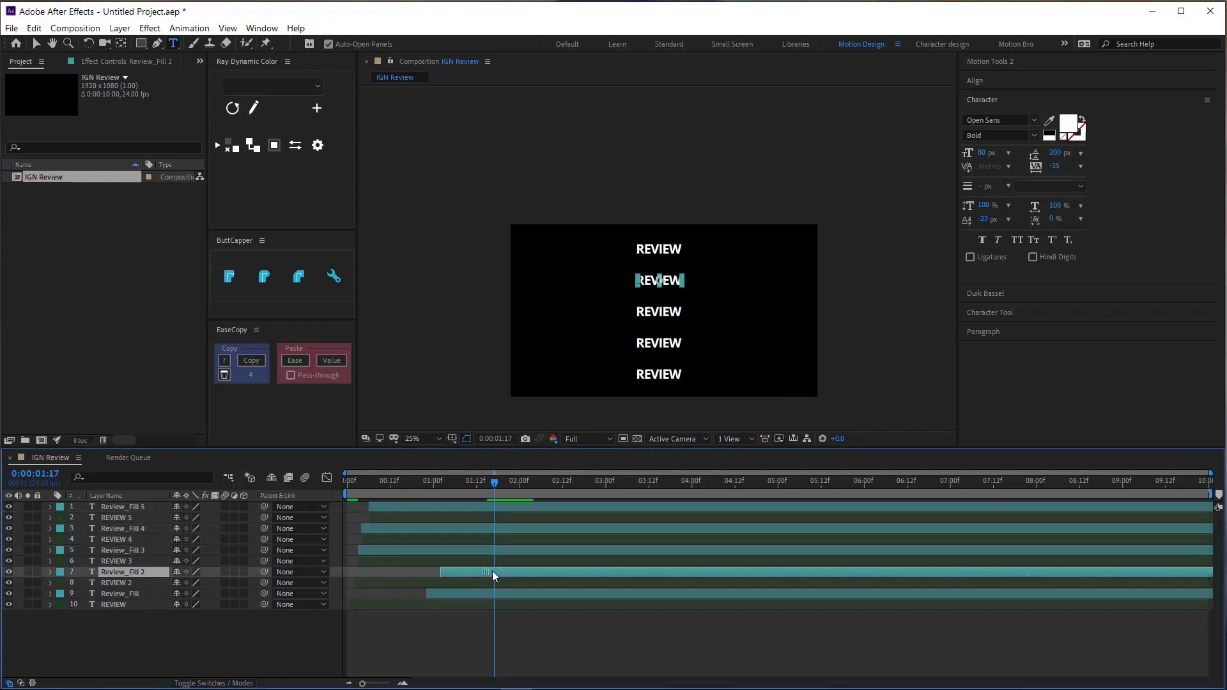
key(space)
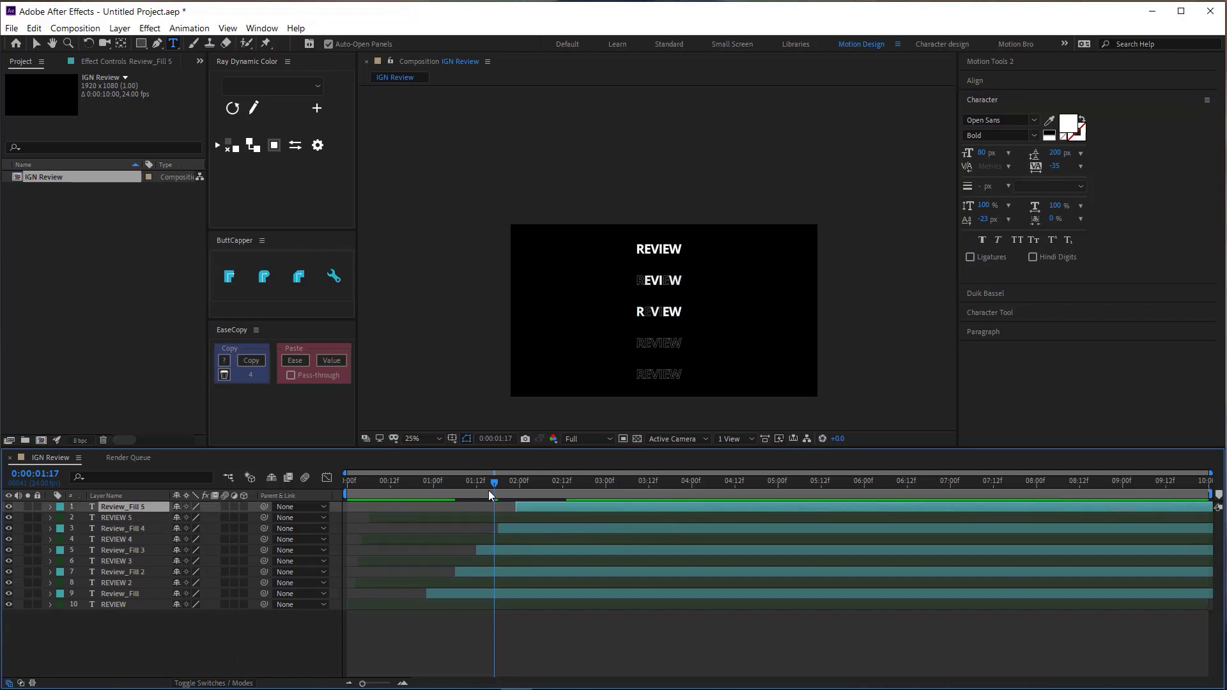
click(454, 572)
drag(454, 571, 438, 572)
mouse_move(492, 550)
mouse_down()
mouse_move(462, 550)
mouse_move(492, 507)
mouse_up()
key(Home)
key(space)
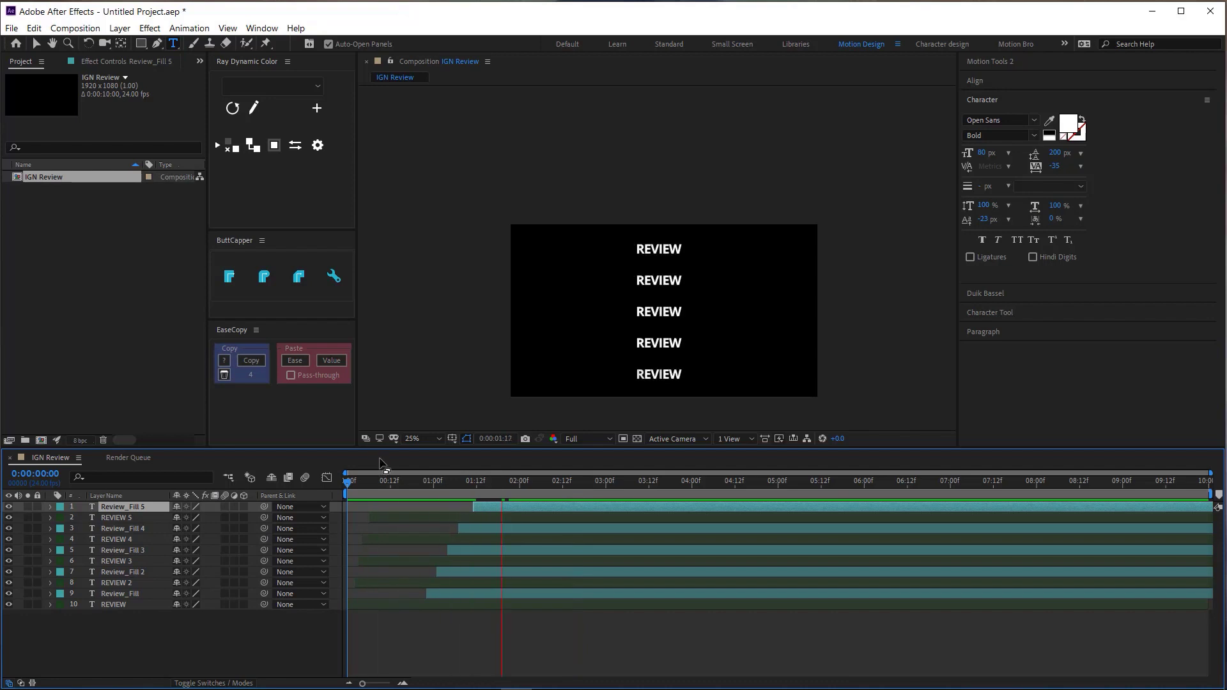
key(space)
Mark the green-labelled REVIEW outline layers shy and hide them from the timeline.
click(59, 510)
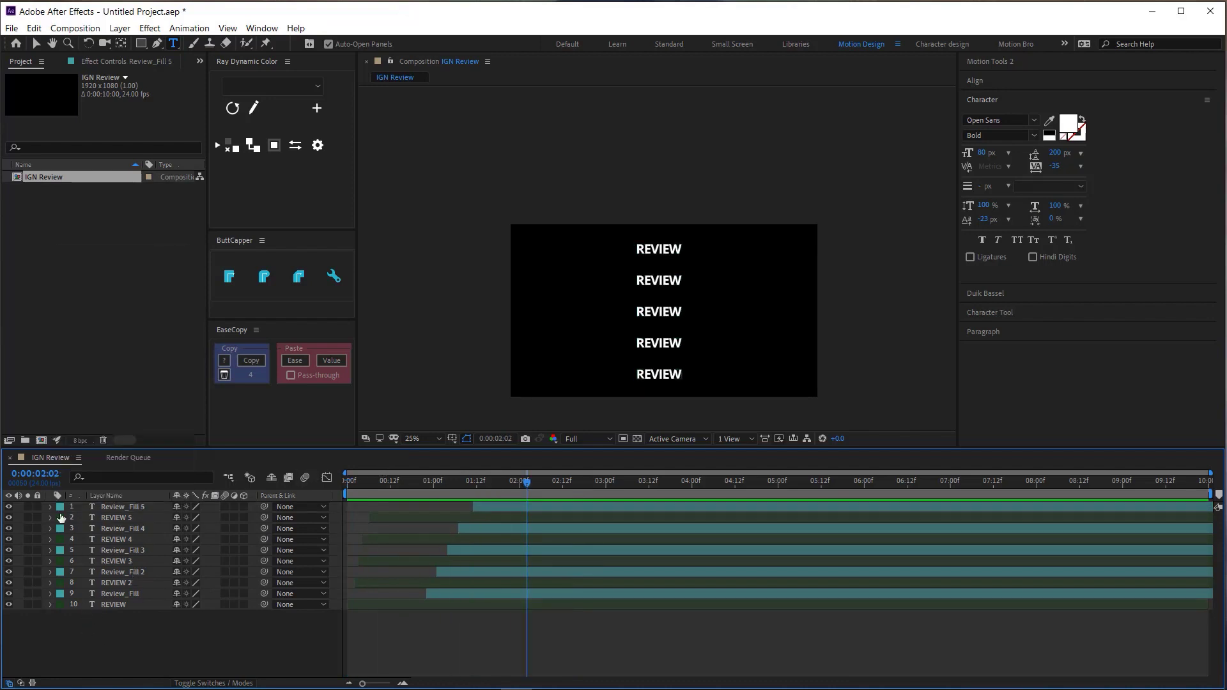
click(60, 517)
click(98, 274)
click(176, 518)
click(271, 477)
drag(520, 491, 458, 491)
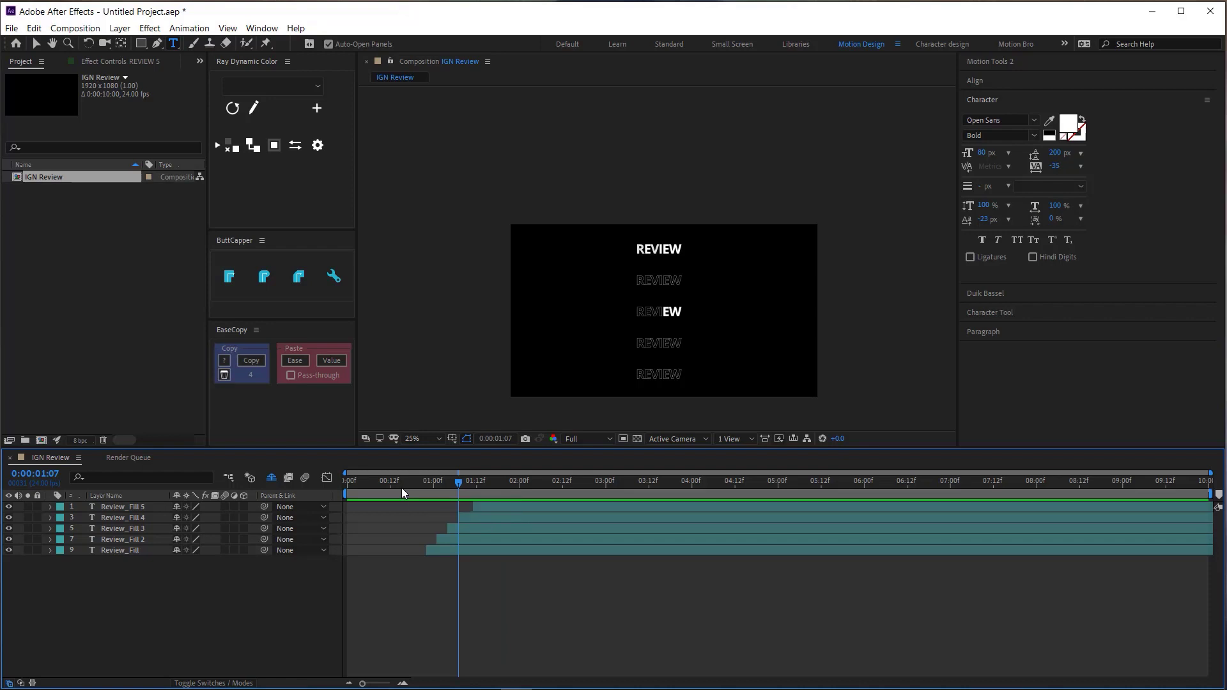
Reveal Review_Fill's Offset keyframes and scrub through its fill reveal.
click(125, 551)
key(u)
click(433, 488)
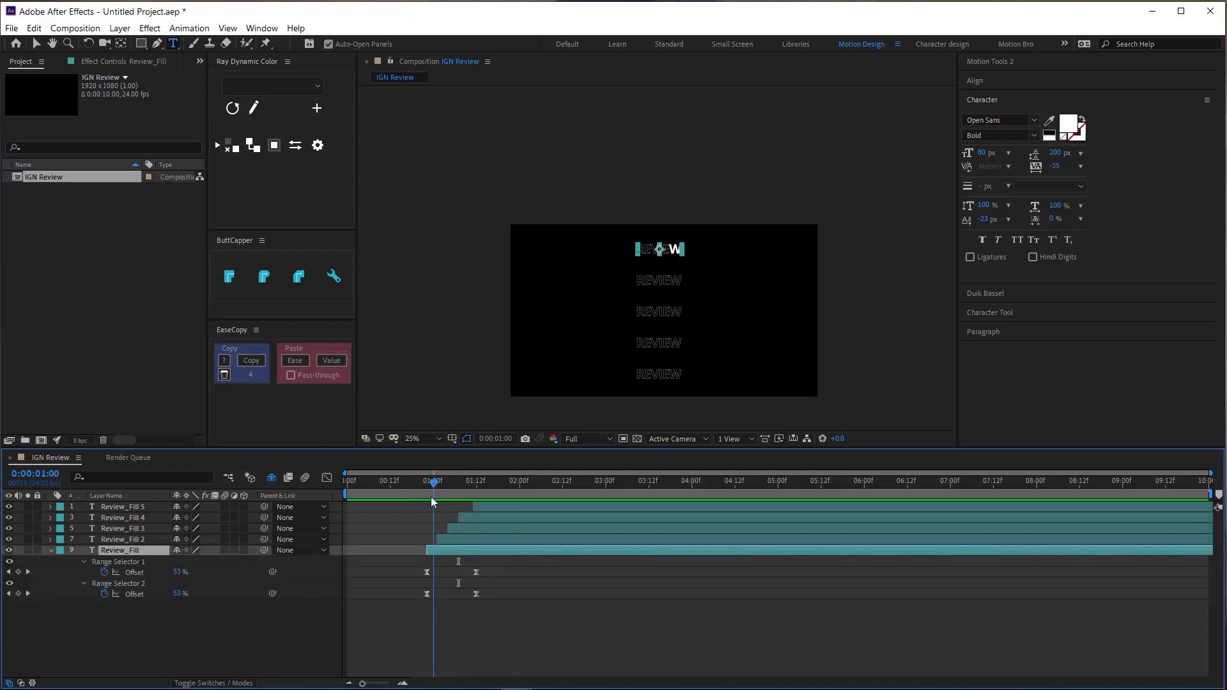
drag(432, 497, 475, 504)
click(476, 572)
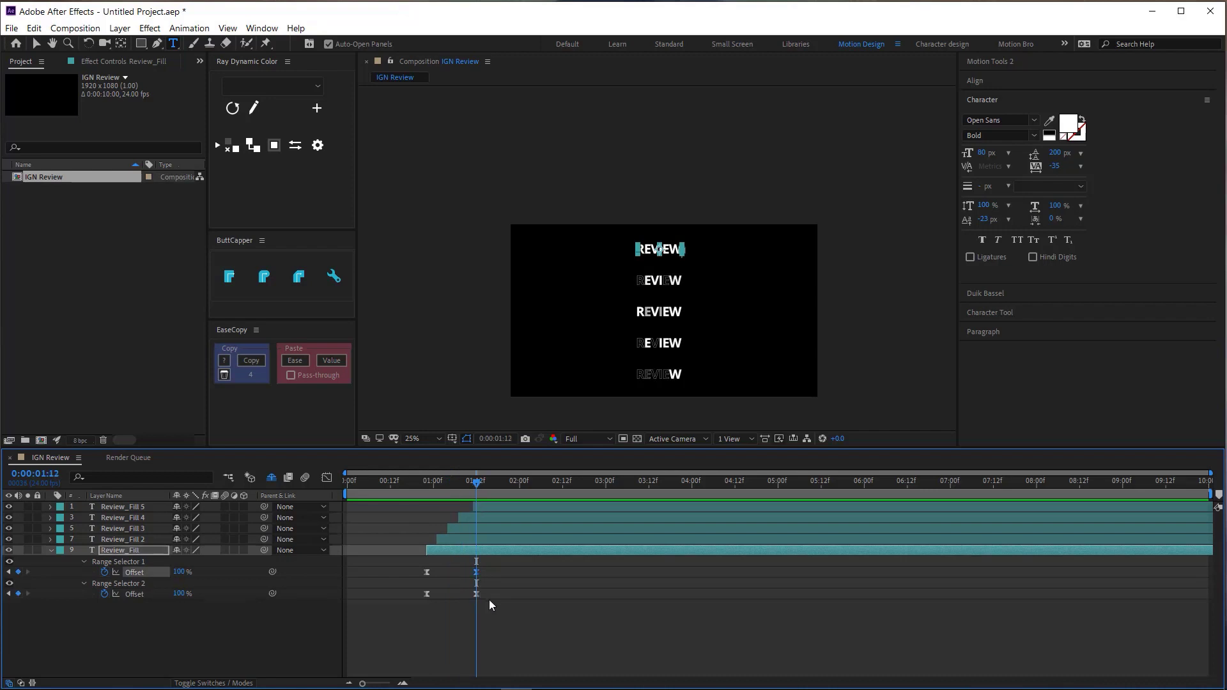
click(186, 629)
click(141, 550)
Try deleting Range Selector 1 and adding an Offset keyframe at 2:04, then undo.
key(ctrl+Up)
click(118, 562)
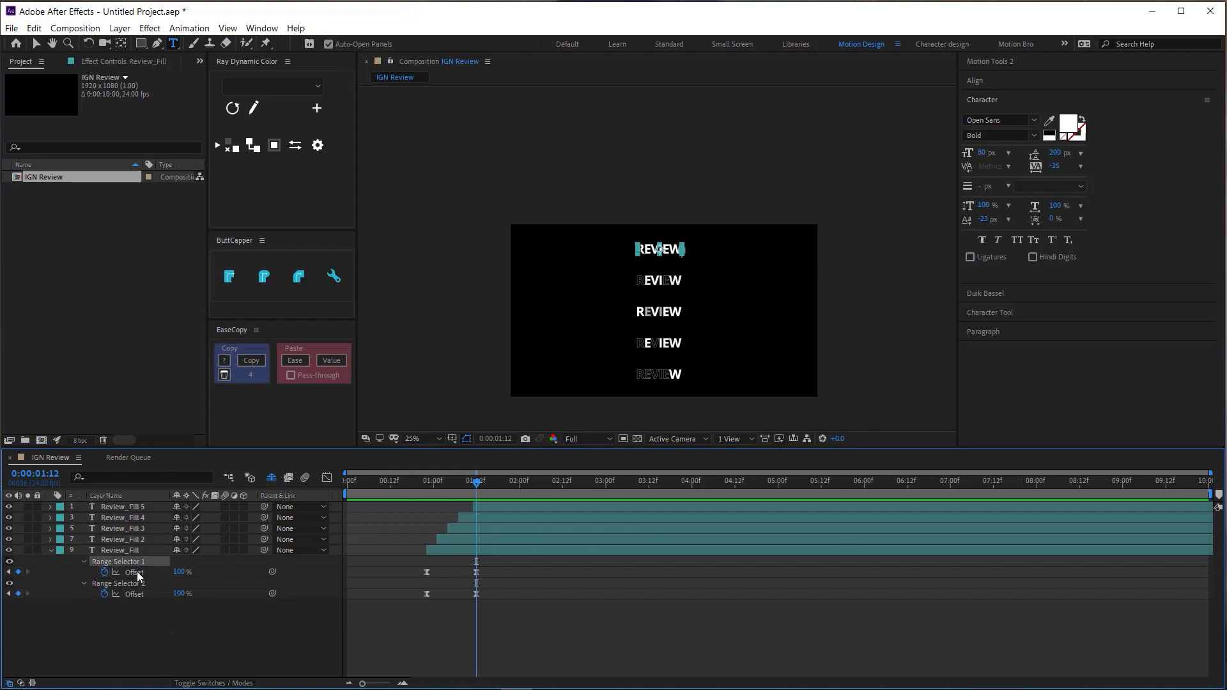
key(Delete)
drag(179, 571, 158, 575)
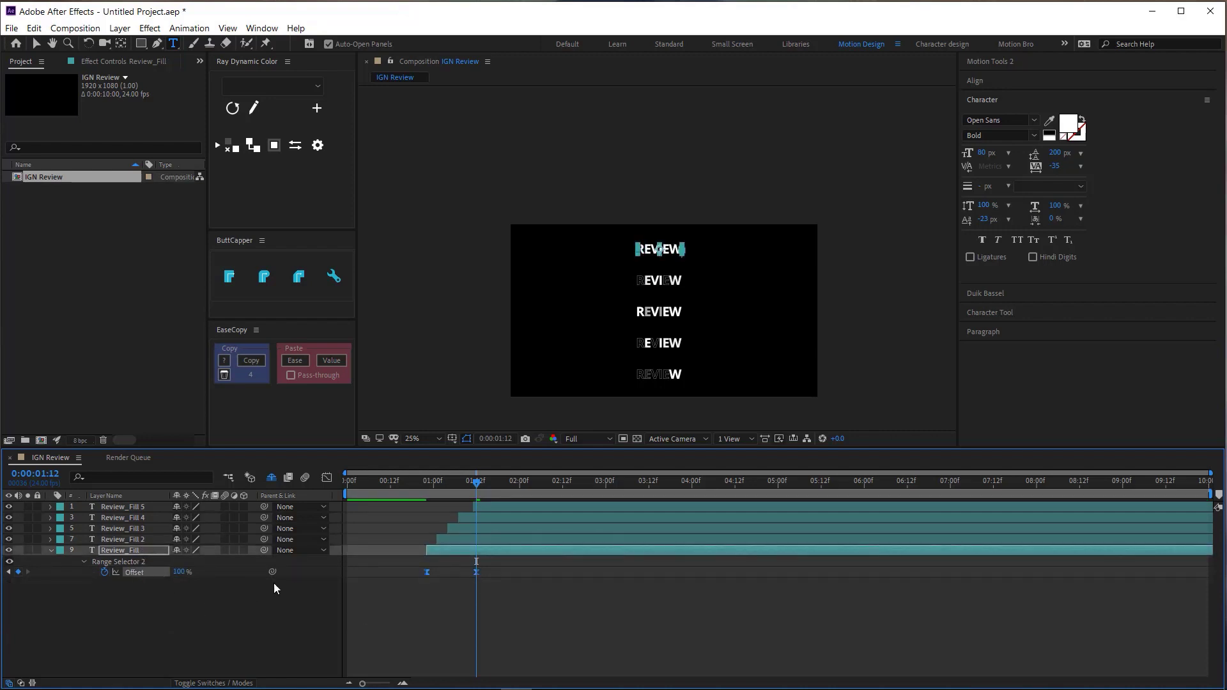
mouse_move(476, 481)
mouse_down()
mouse_move(426, 480)
mouse_move(477, 572)
mouse_up()
drag(476, 480, 533, 481)
key(ctrl+v)
right_click(535, 572)
key(Escape)
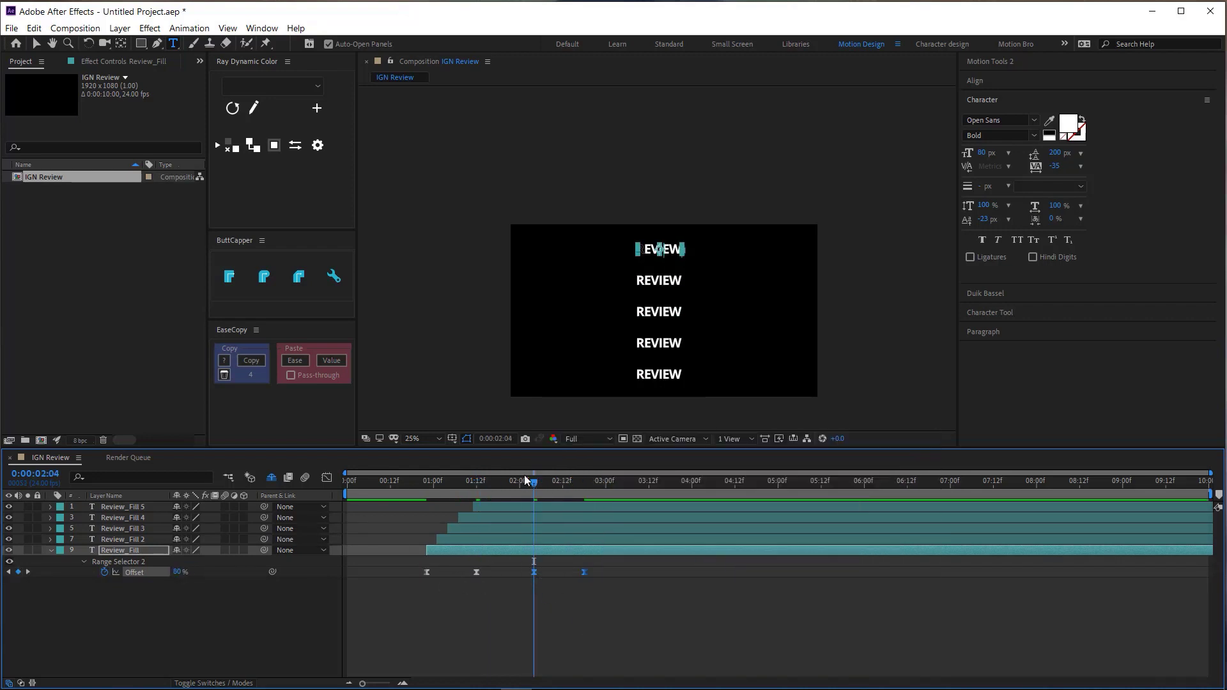
key(space)
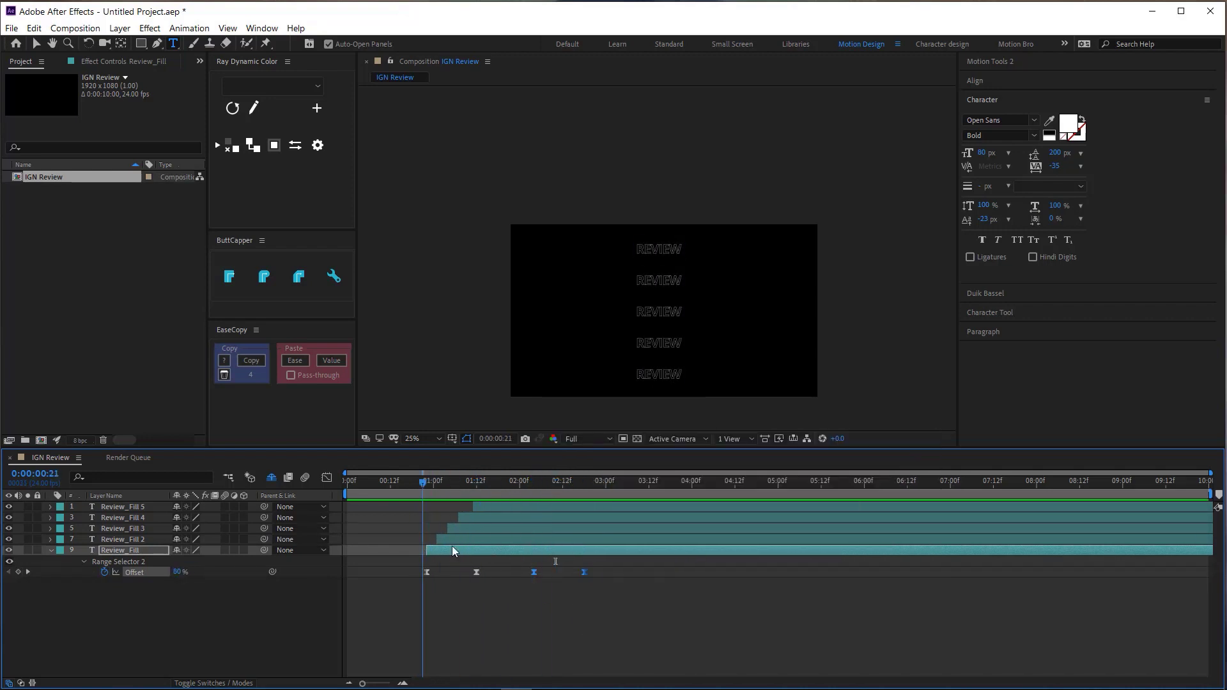
key(ctrl+z)
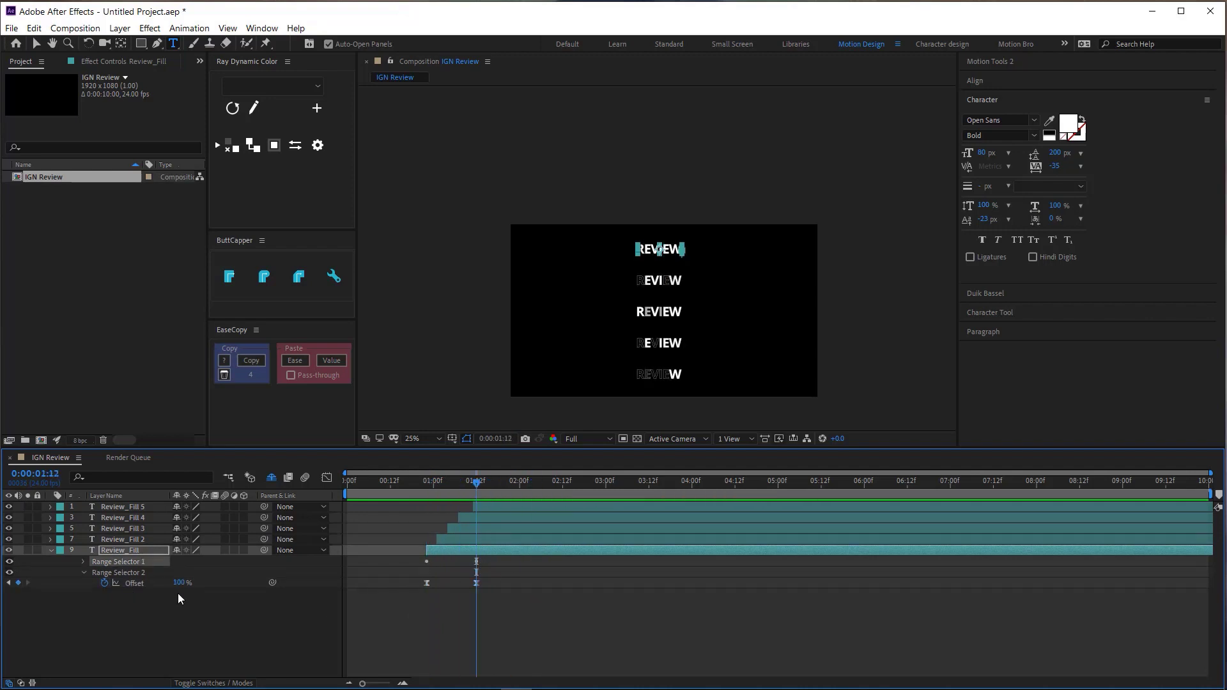
Add an 80% Offset keyframe at 01:21 and clear Range Selector 2's Offset keys.
key(u)
key(Page_Down)
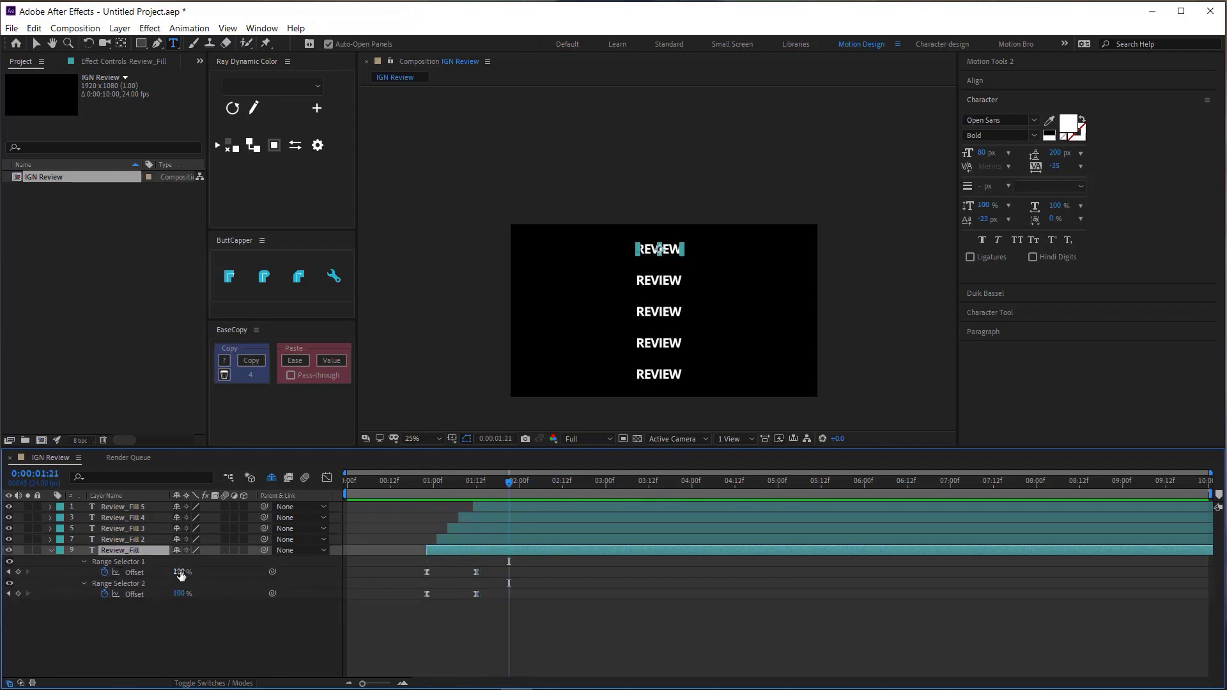
click(476, 572)
click(512, 481)
mouse_move(515, 481)
mouse_down()
mouse_move(479, 487)
mouse_move(524, 505)
mouse_up()
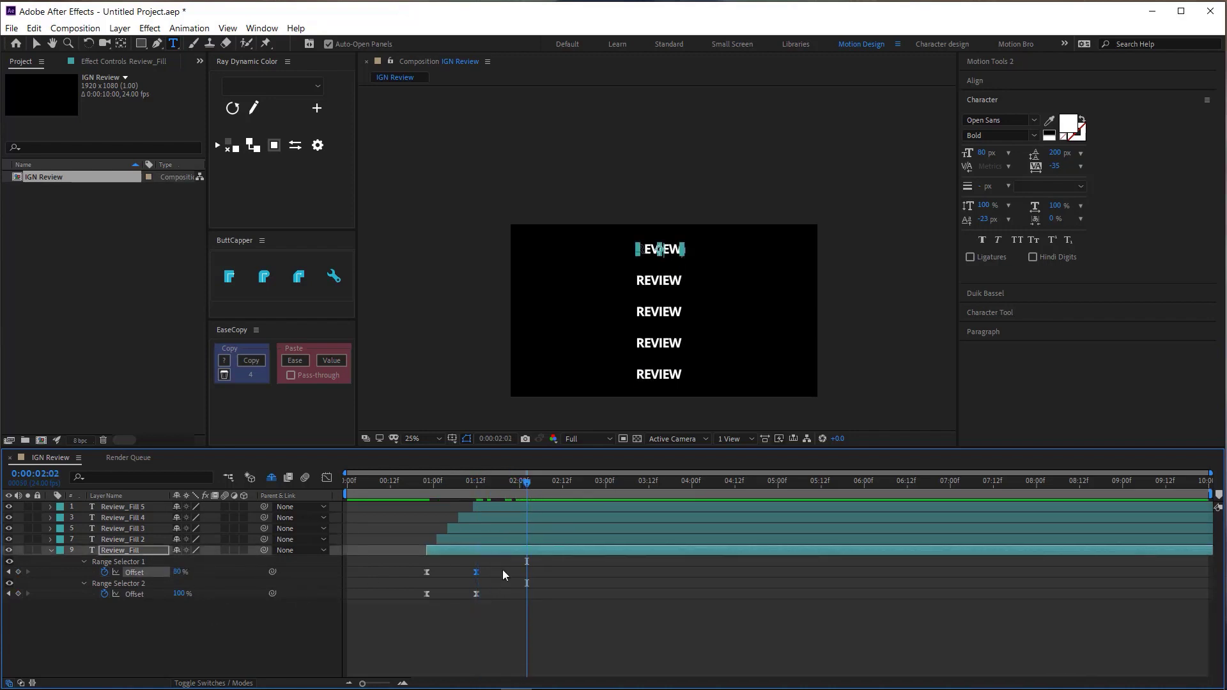
key(Return)
key(space)
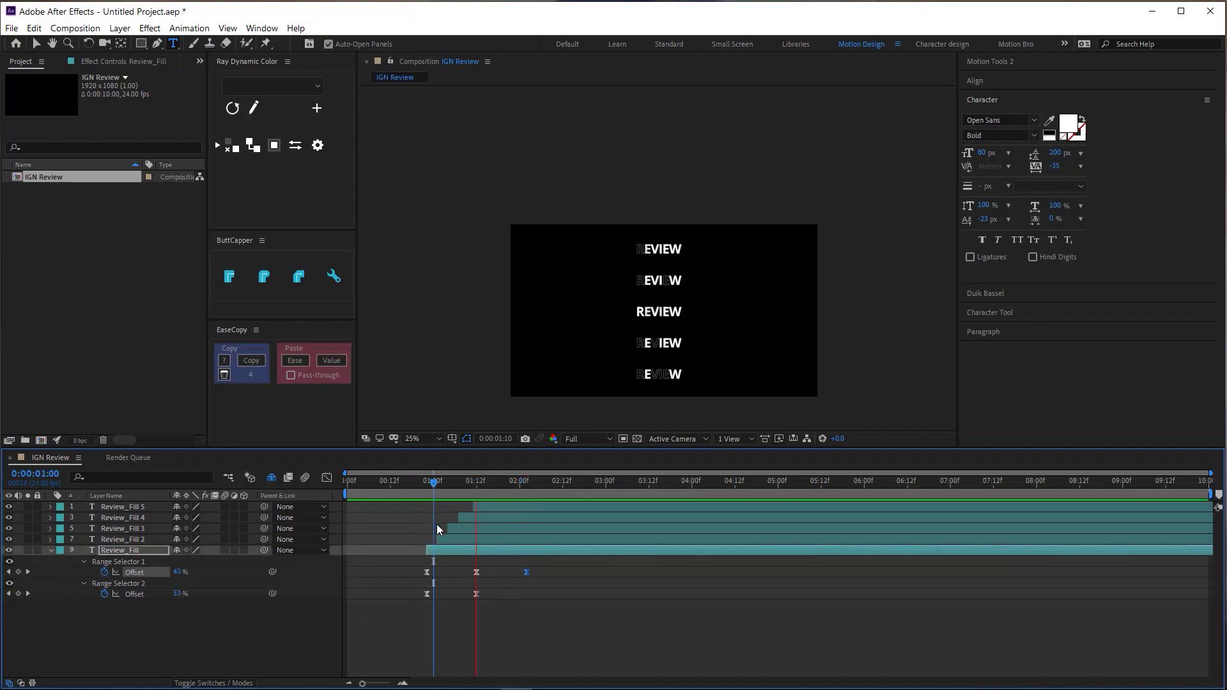
click(482, 601)
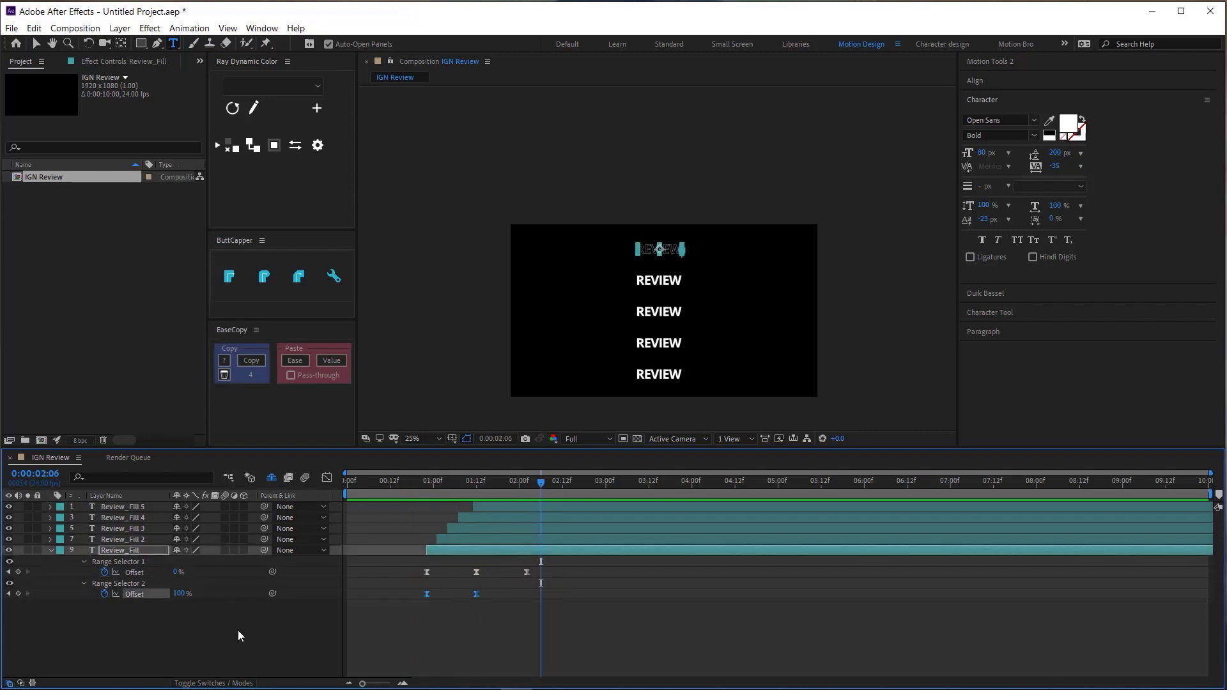
click(121, 594)
key(Delete)
Copy Review_Fill 2's range selector and paste it into Review_Fill 3, 4 and 5.
click(458, 539)
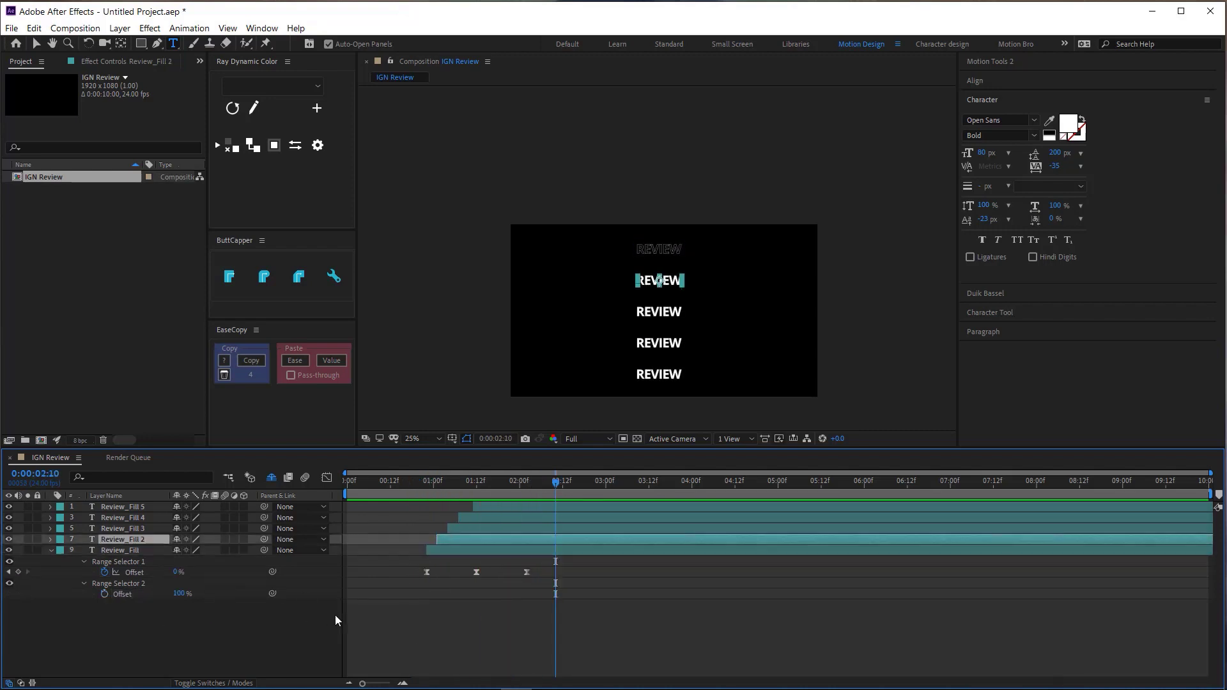
key(u)
click(118, 572)
key(ctrl+c)
click(122, 506)
shift+click(126, 529)
key(ctrl+v)
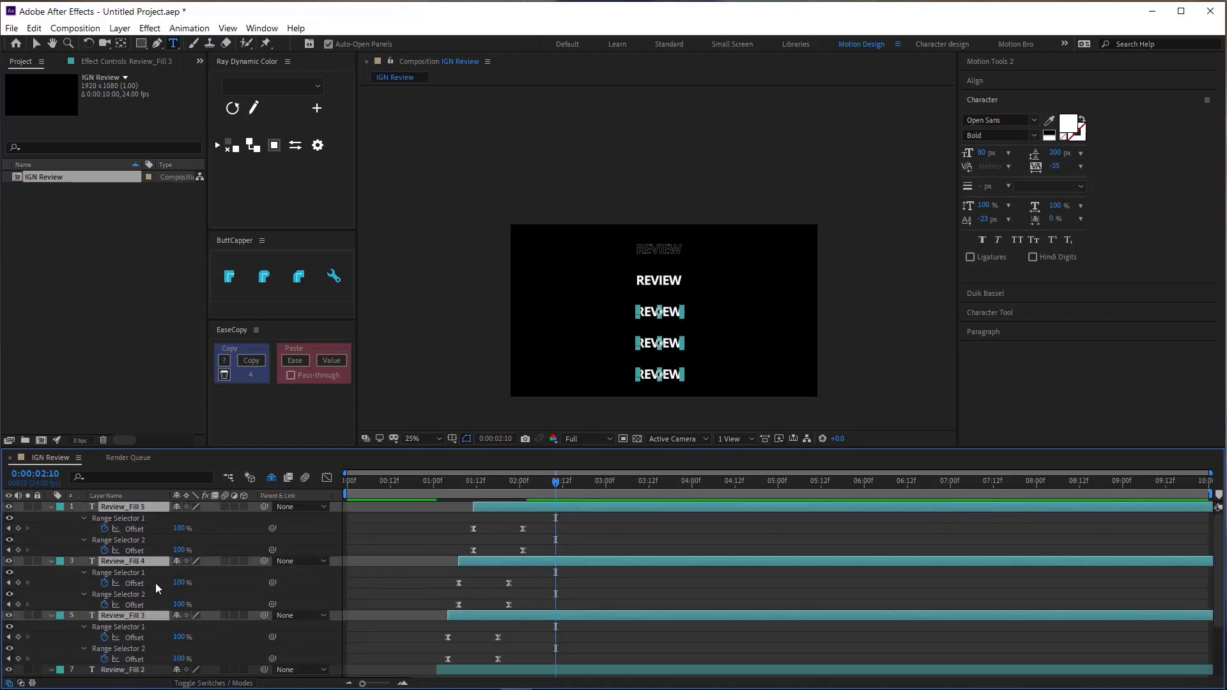
key(ctrl+z)
key(ctrl+z)
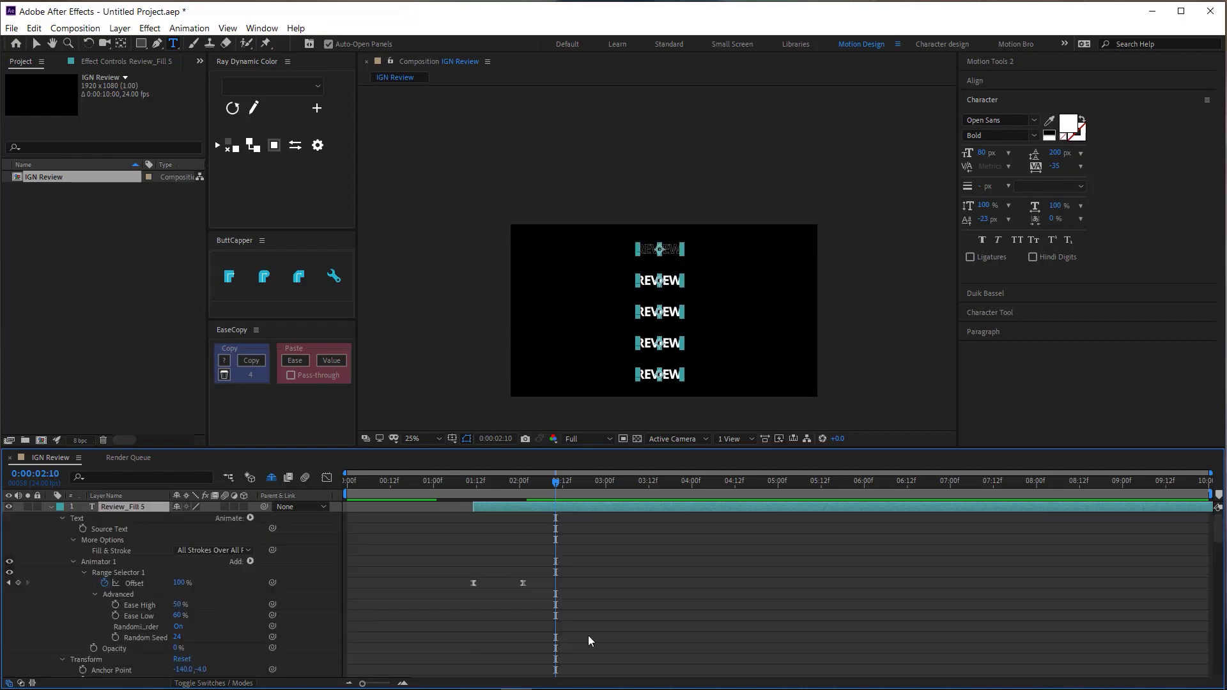
key(ctrl+z)
key(u)
Copy the eases of Review_Fill's three Offset keyframes onto Review_Fill 2 with EaseCopy.
click(484, 480)
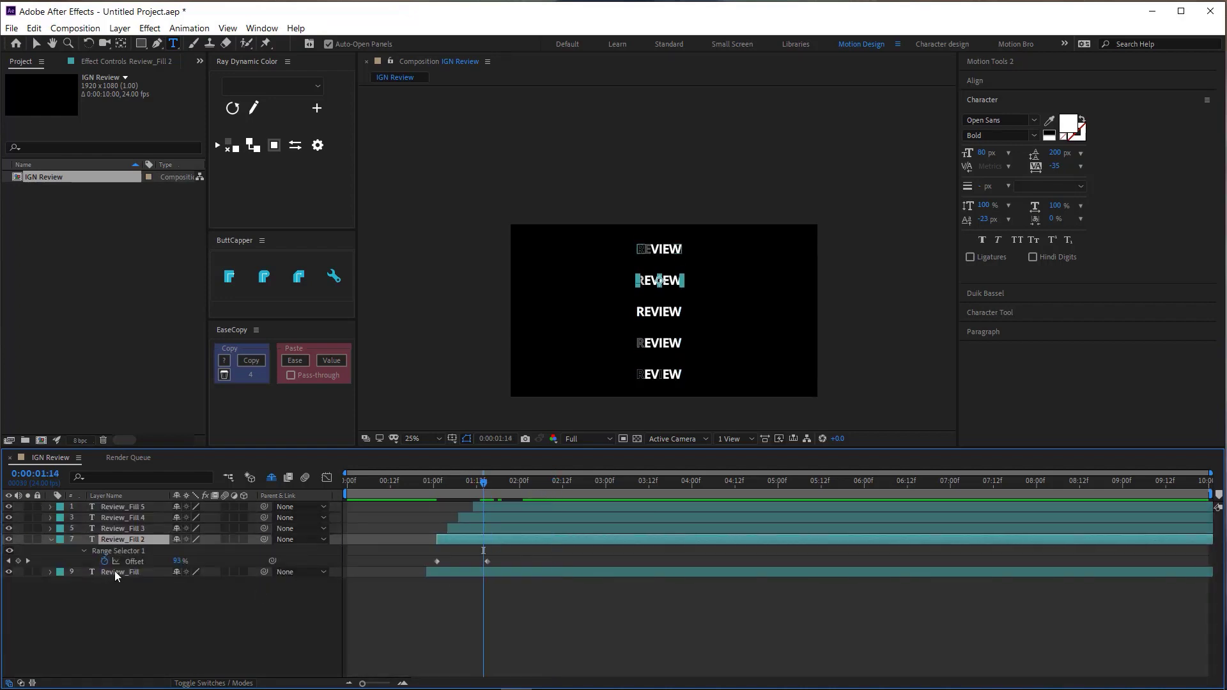
click(115, 572)
key(u)
drag(550, 644, 416, 591)
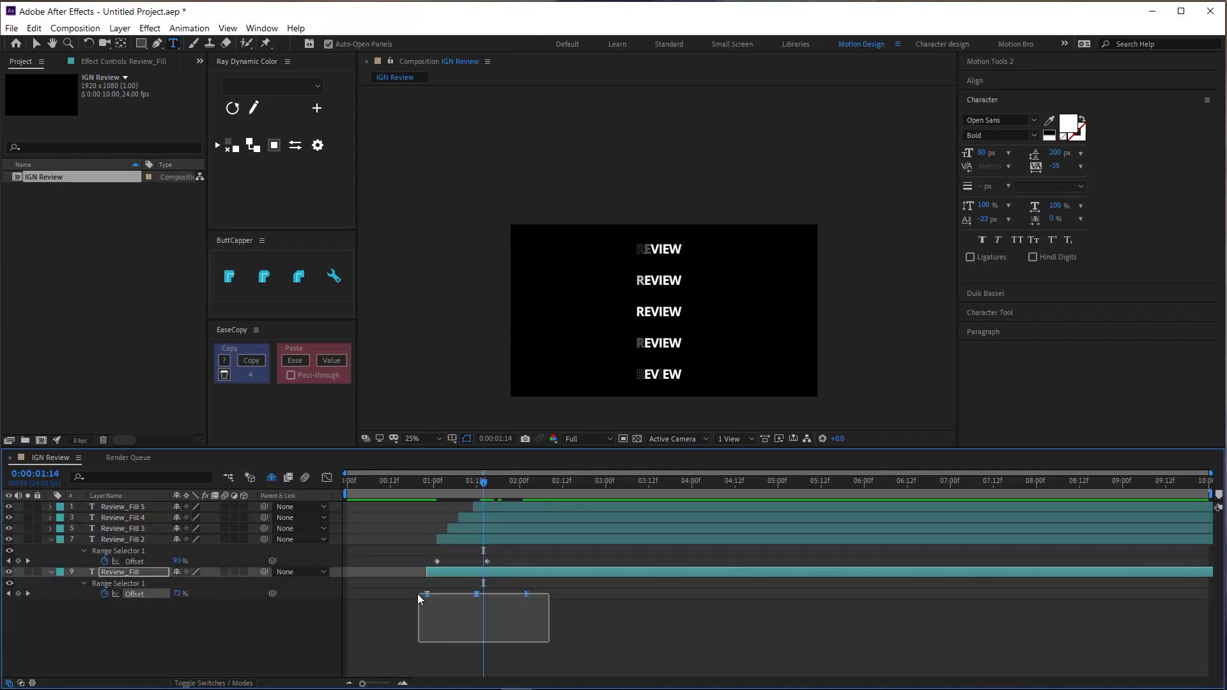
click(252, 361)
click(134, 560)
click(295, 361)
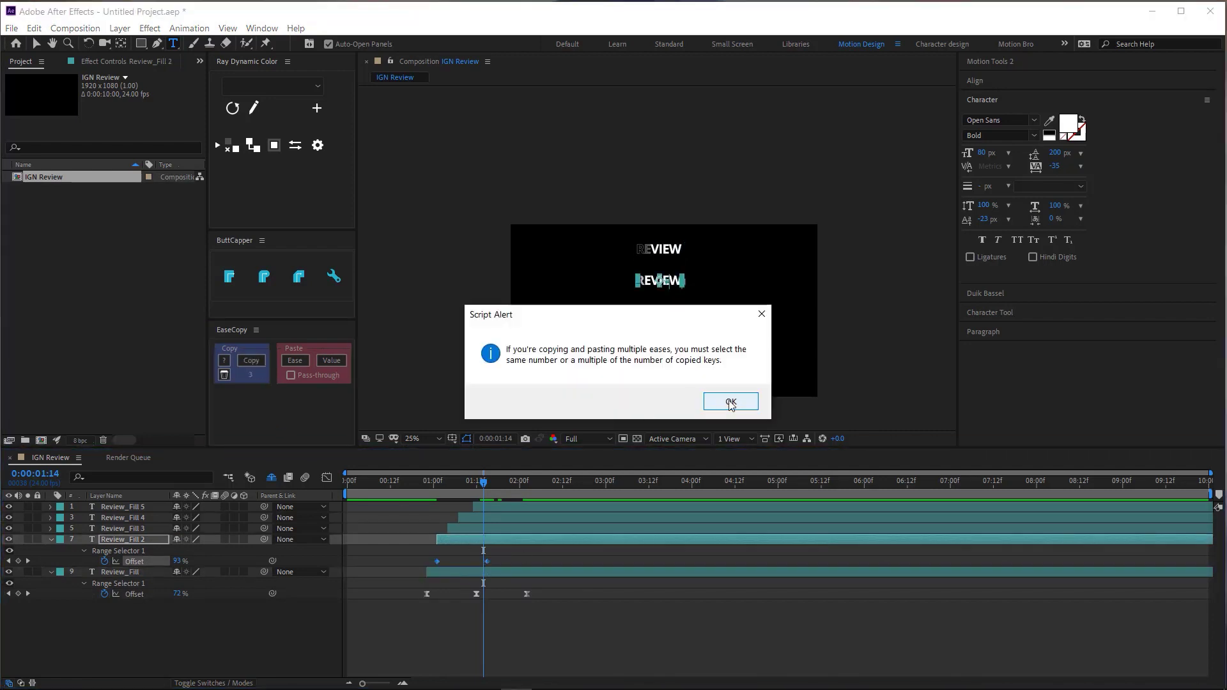
click(730, 401)
click(496, 548)
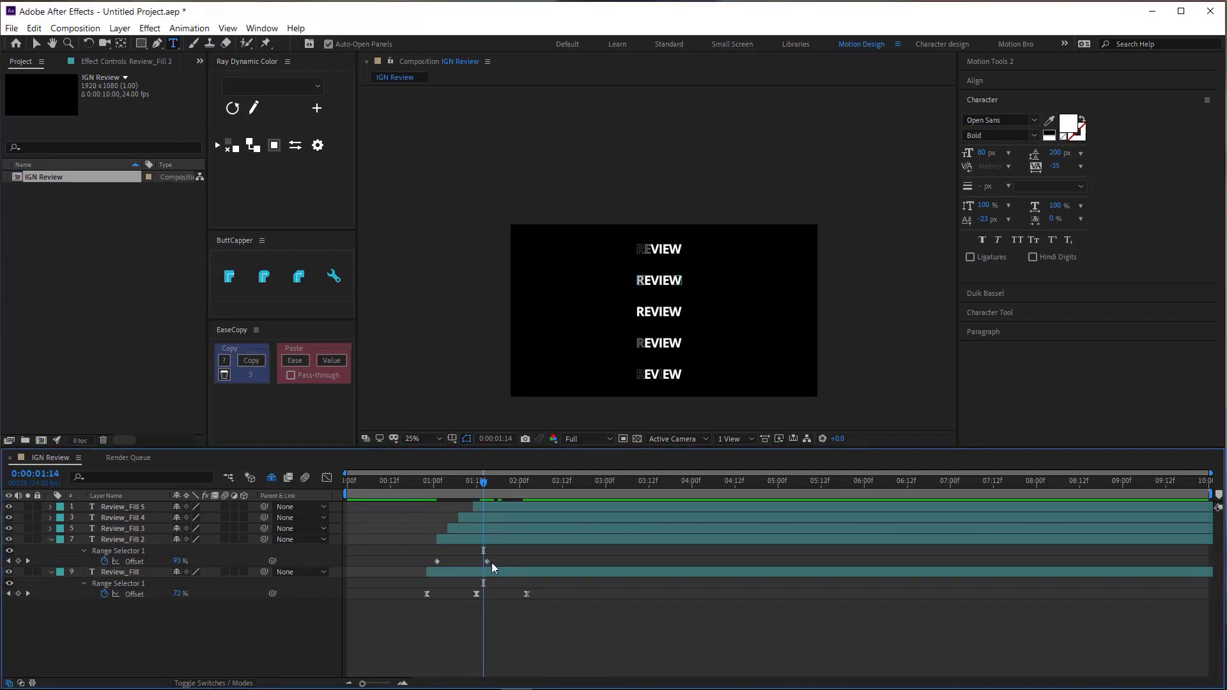
Shift Review_Fill 2's middle Offset keyframe later at 80% and reapply the copied eases.
mouse_move(484, 480)
mouse_down()
mouse_move(438, 500)
mouse_move(475, 502)
mouse_up()
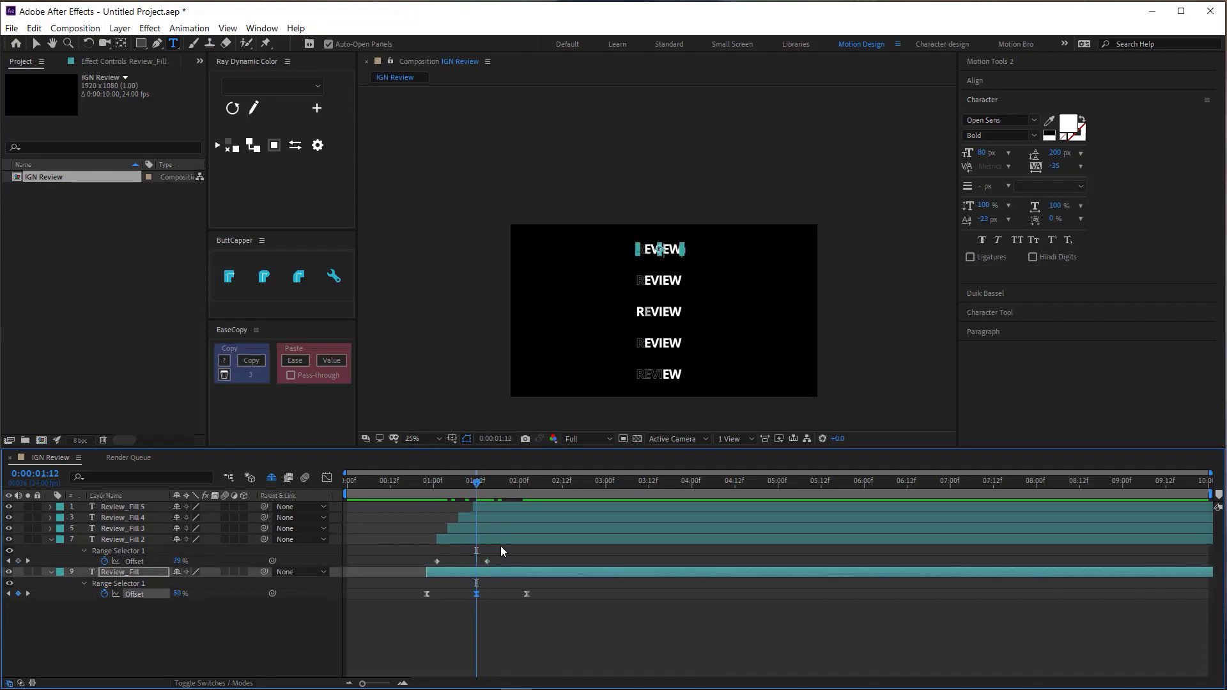
click(479, 561)
drag(479, 562, 487, 563)
drag(179, 564, 198, 562)
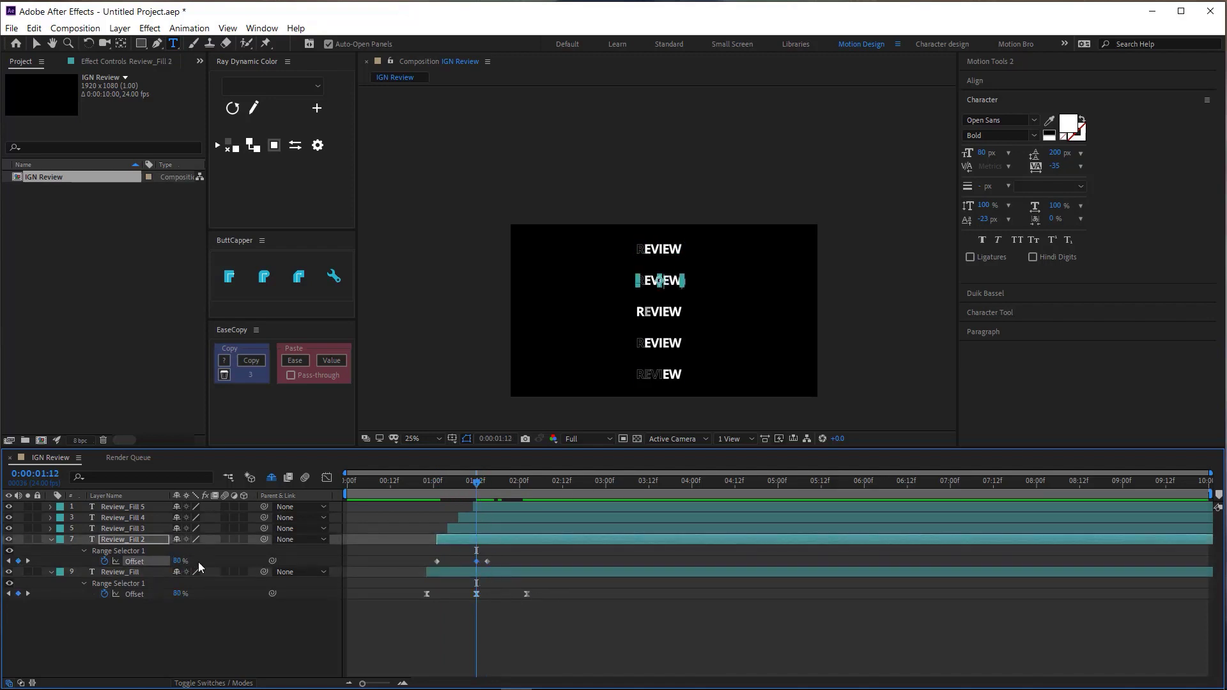
click(486, 490)
key(ctrl+z)
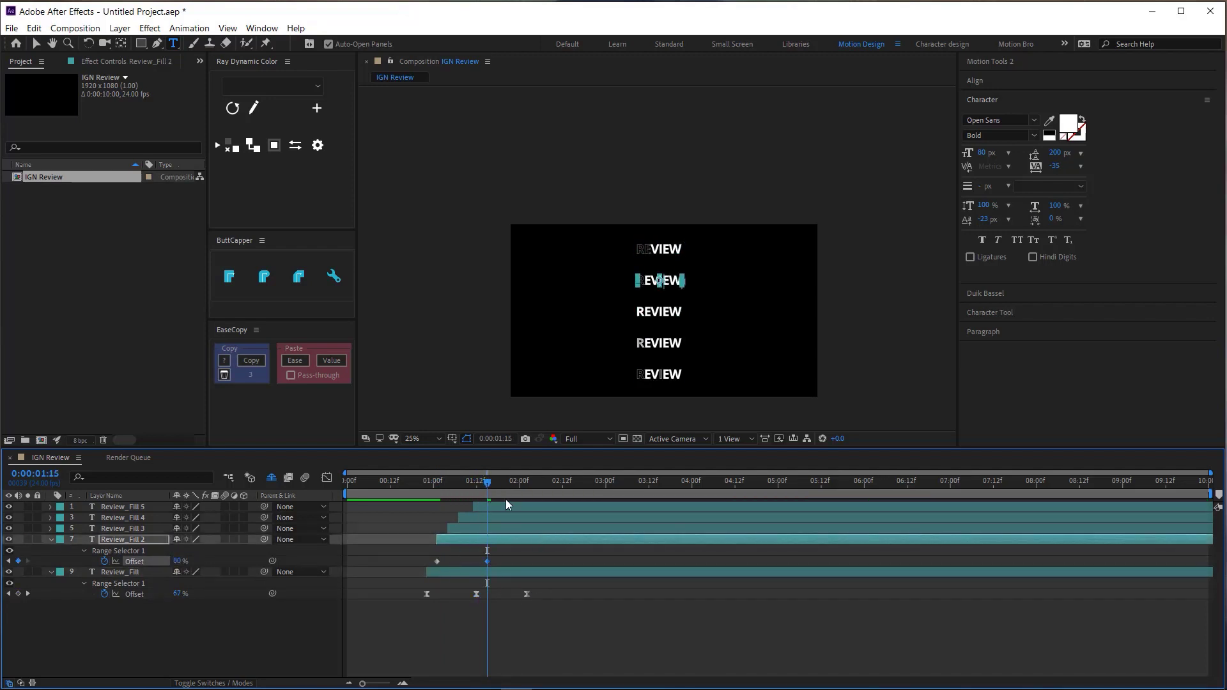
key(shift+Page_Down)
click(295, 360)
click(427, 483)
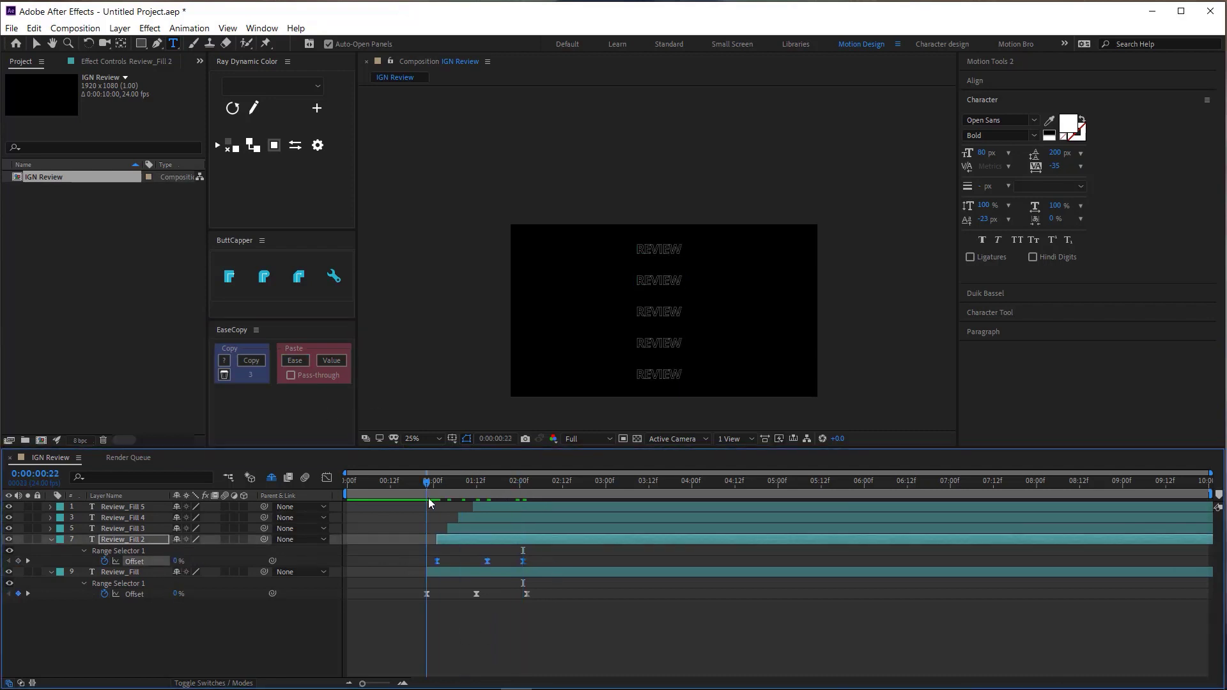
Add a middle Offset keyframe on Review_Fill 4 around 02:05.
click(538, 485)
key(ctrl+Up)
key(ctrl+Up)
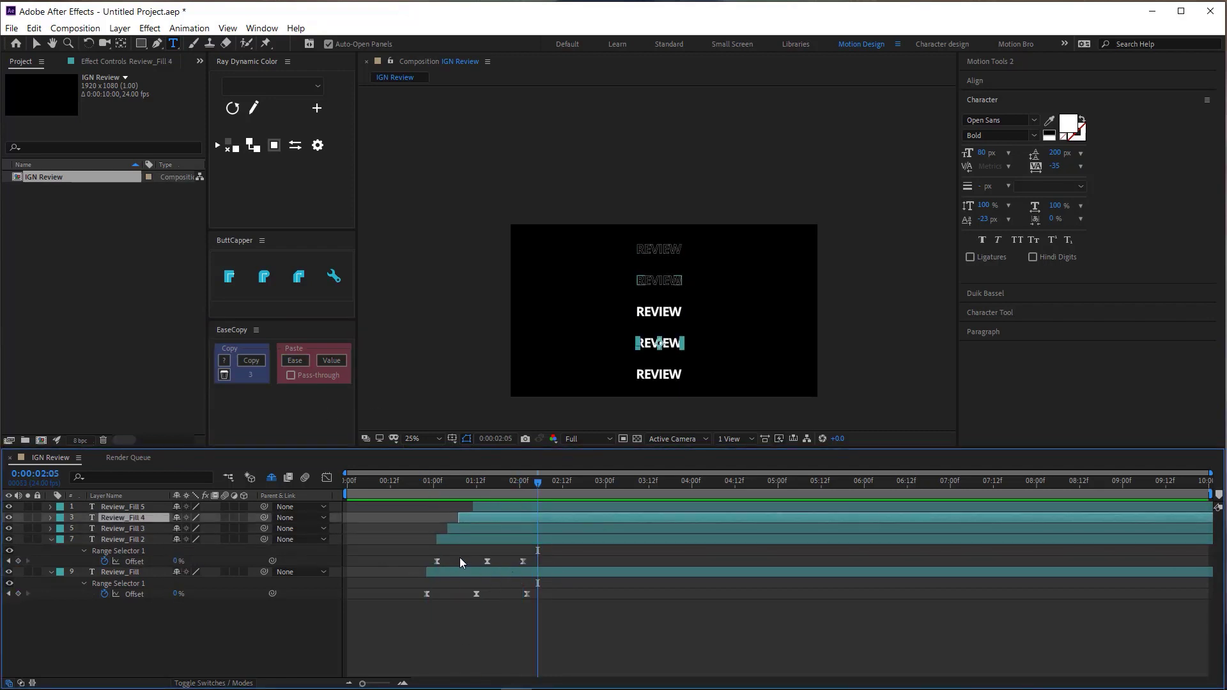
key(u)
drag(539, 484, 509, 512)
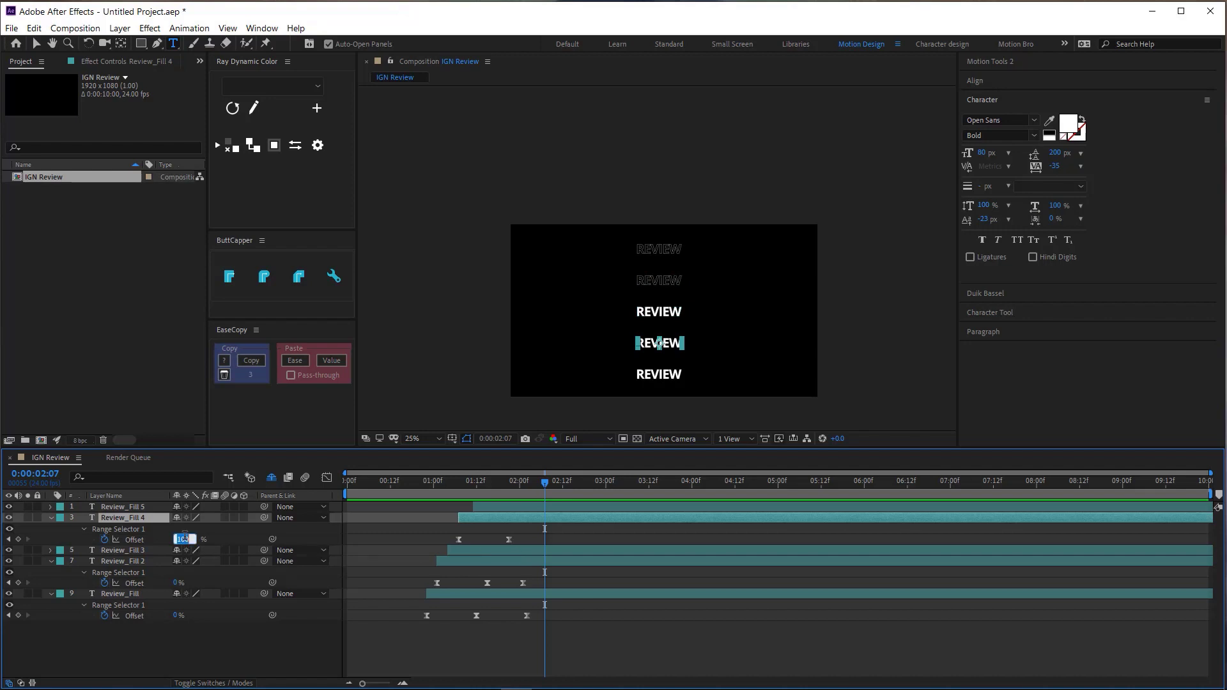
Set Review_Fill 5's Offset to 60% at 02:01, key it at 02:11, and preview.
key(ctrl+Up)
key(u)
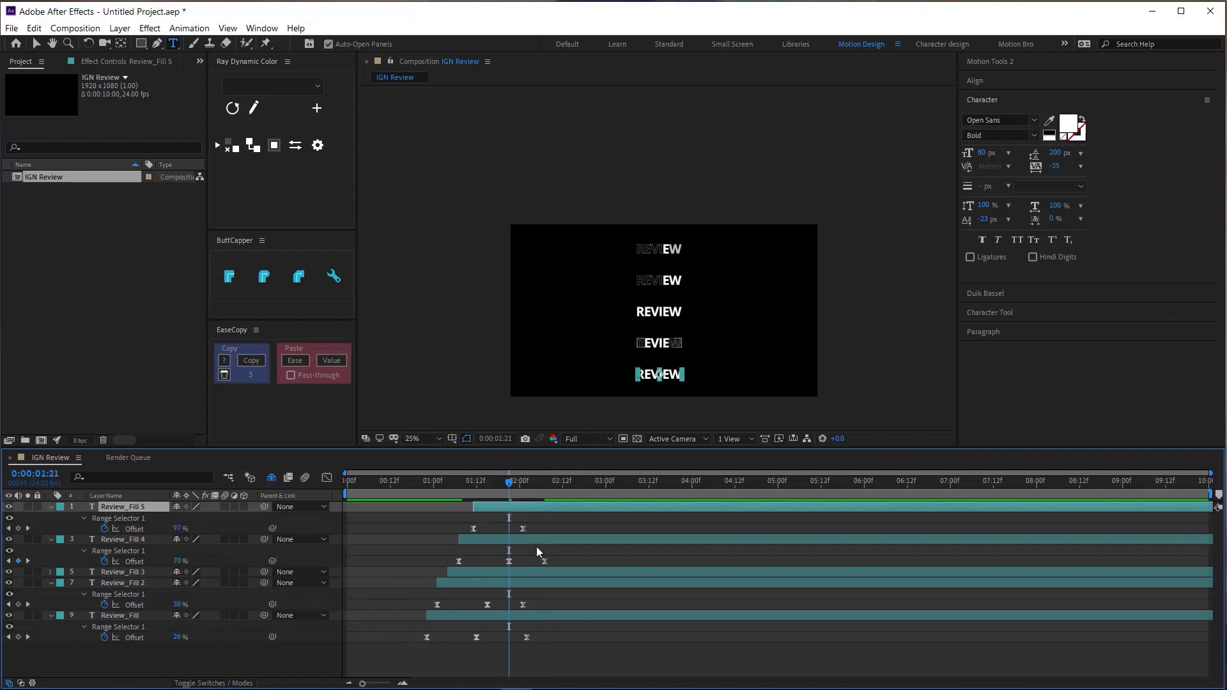
click(520, 484)
drag(172, 528, 176, 528)
click(180, 529)
text(60)
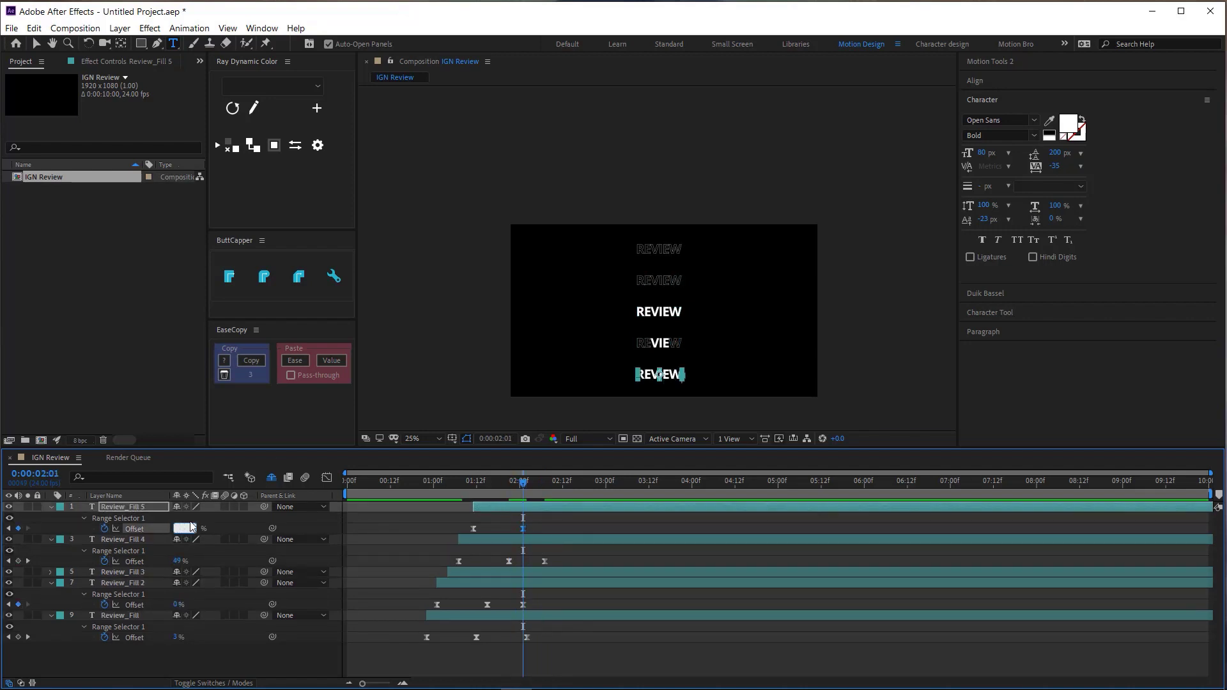
key(Return)
key(shift+Page_Down)
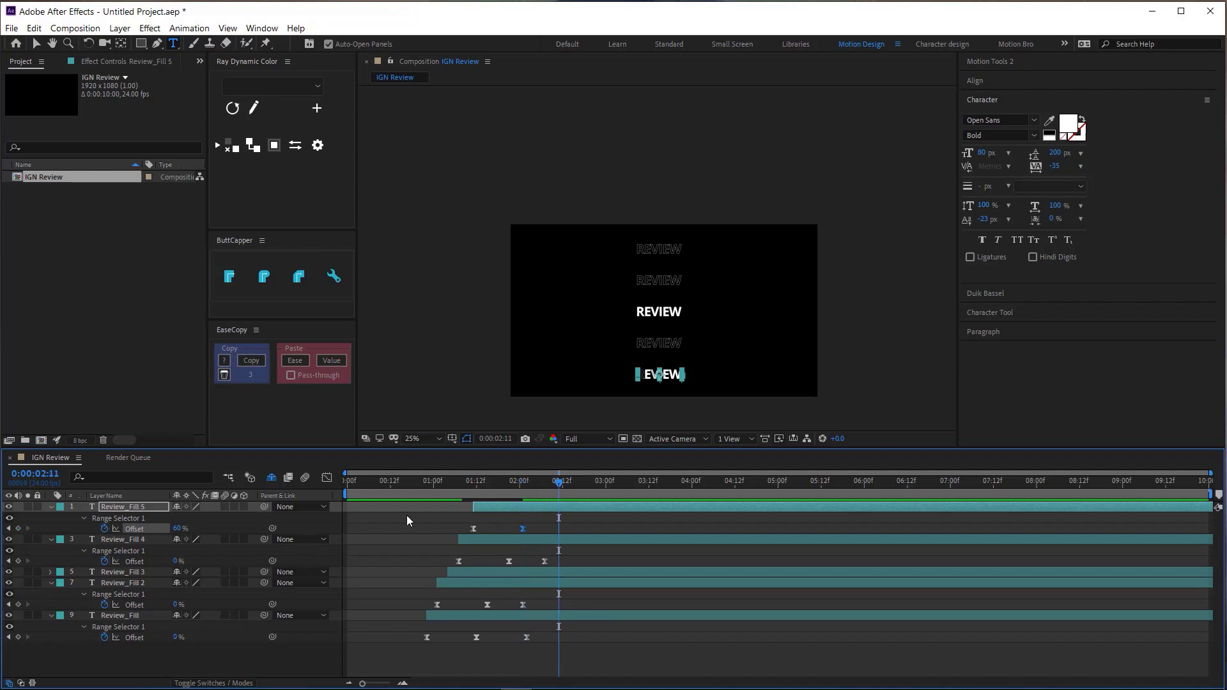
key(Return)
drag(559, 498, 431, 501)
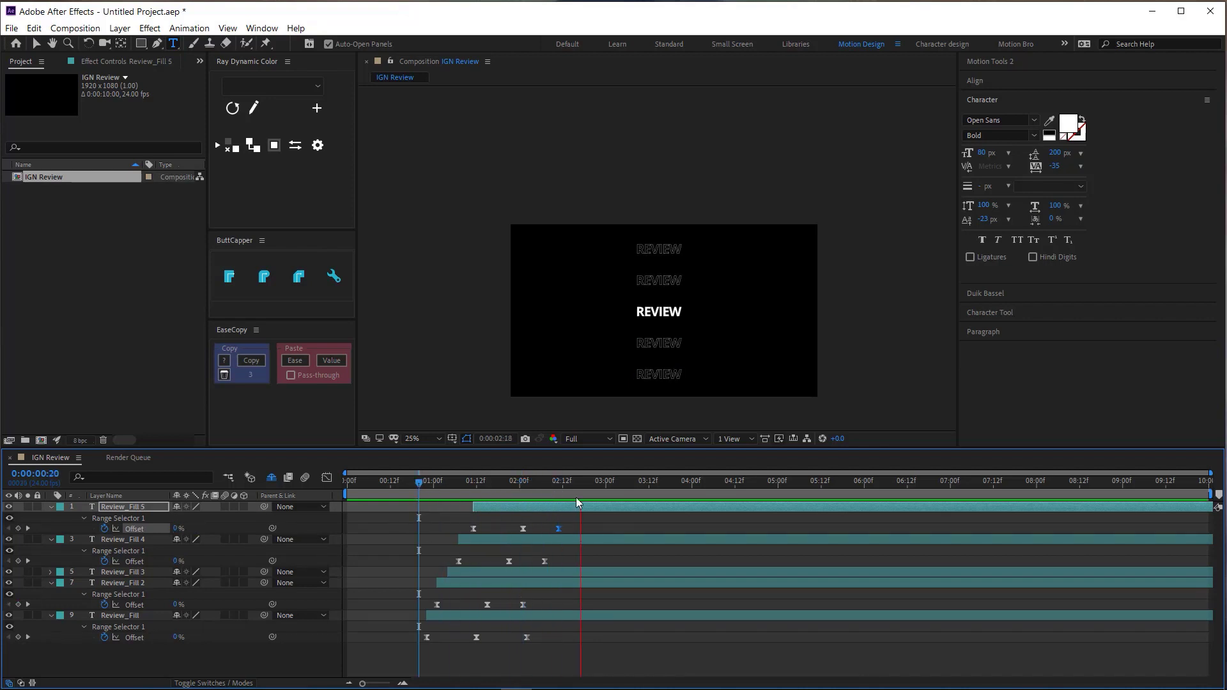
key(space)
key(space)
Trim the outlined REVIEW through REVIEW 5 layers to end at the current frame.
key(ctrl+a)
key(u)
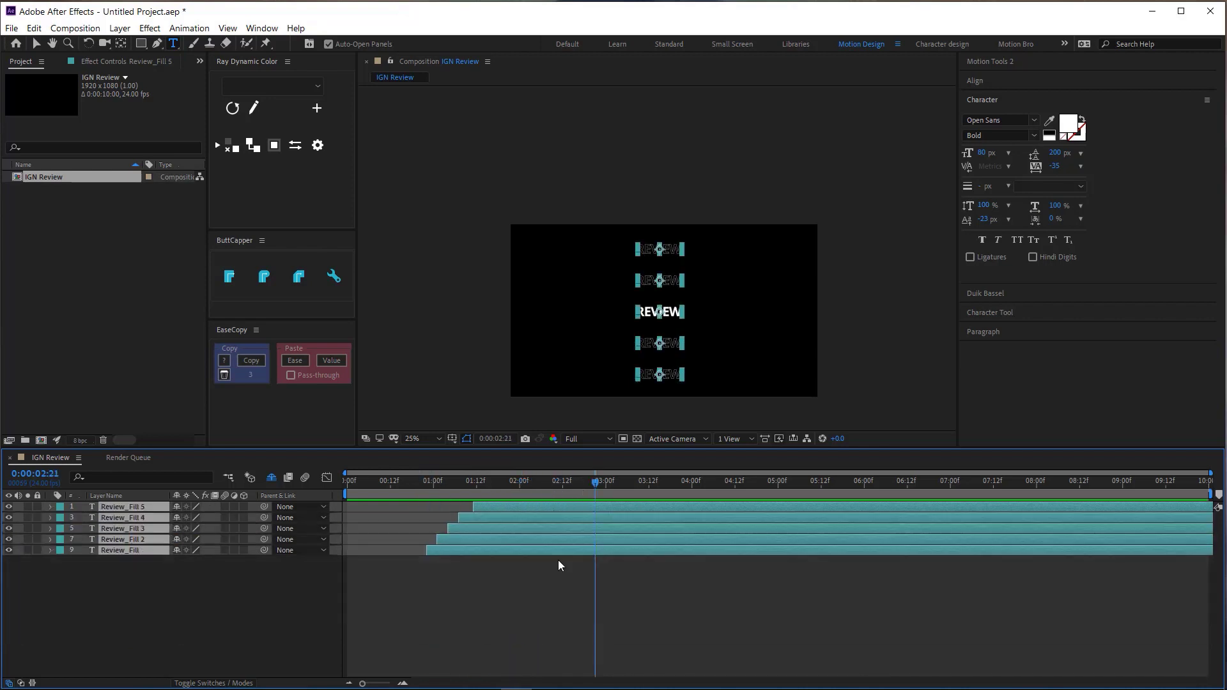
click(591, 506)
drag(594, 491, 426, 512)
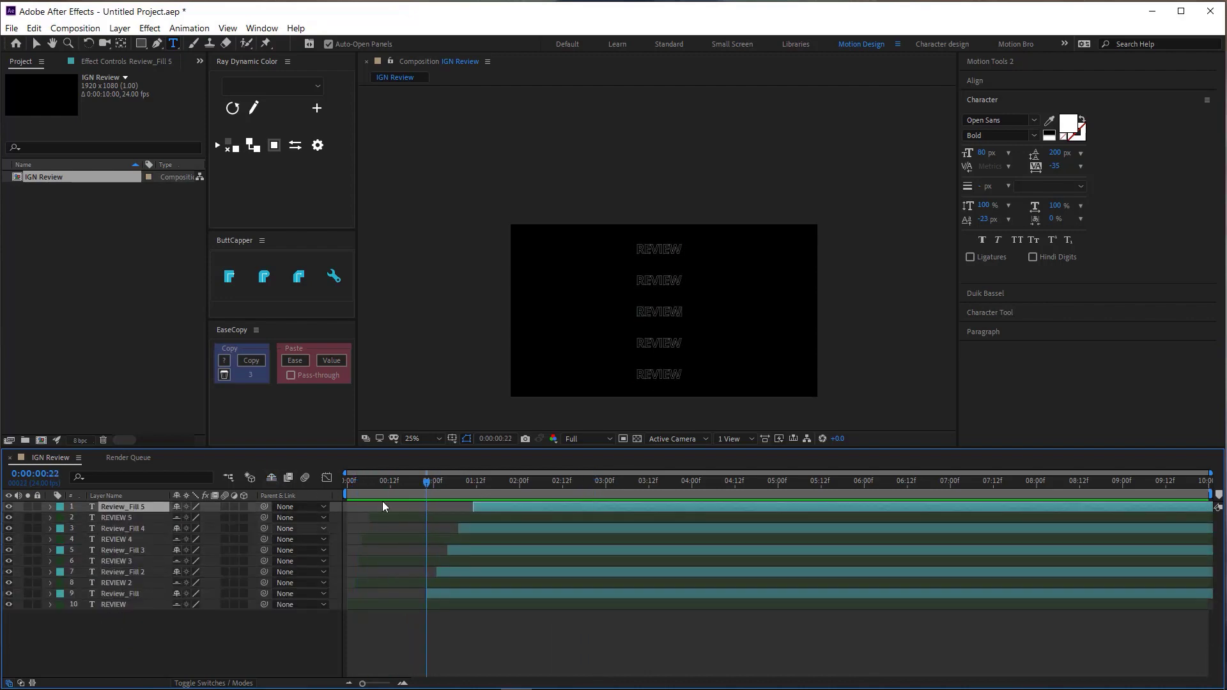
key(Page_Down)
click(115, 604)
ctrl+click(128, 583)
ctrl+click(132, 561)
ctrl+click(135, 539)
ctrl+click(140, 518)
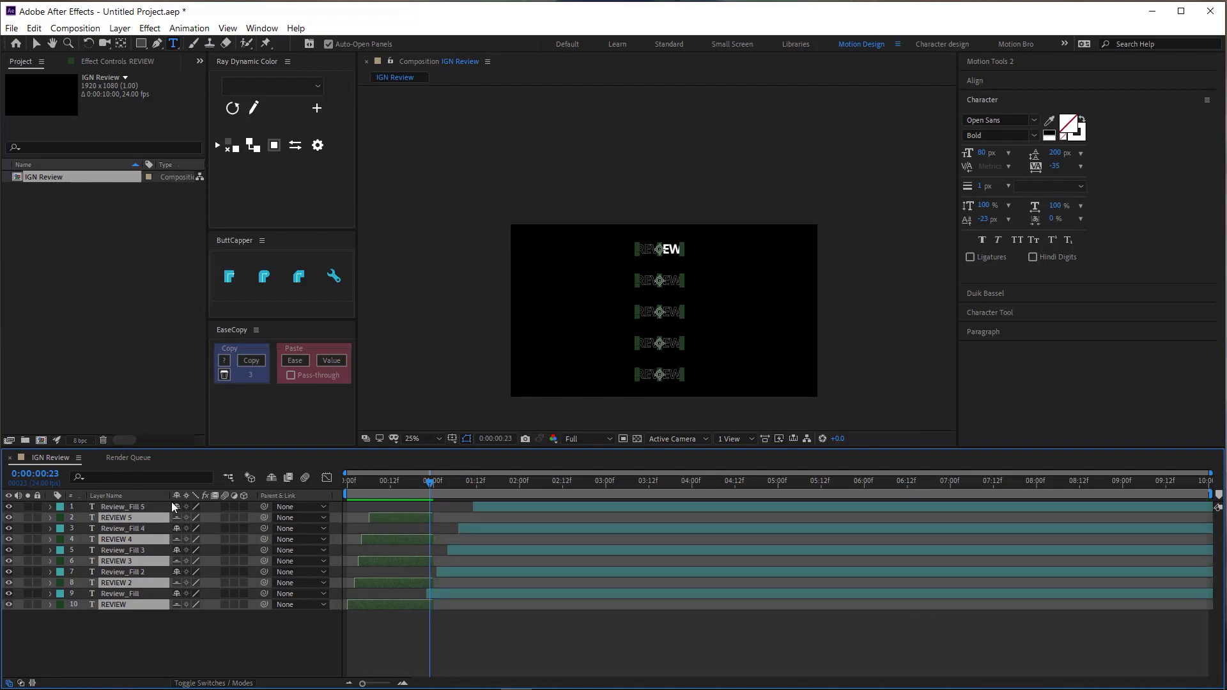
key(alt+])
Drag the REVIEW 2 to 4 out-points progressively later and preview the result.
drag(415, 480, 427, 502)
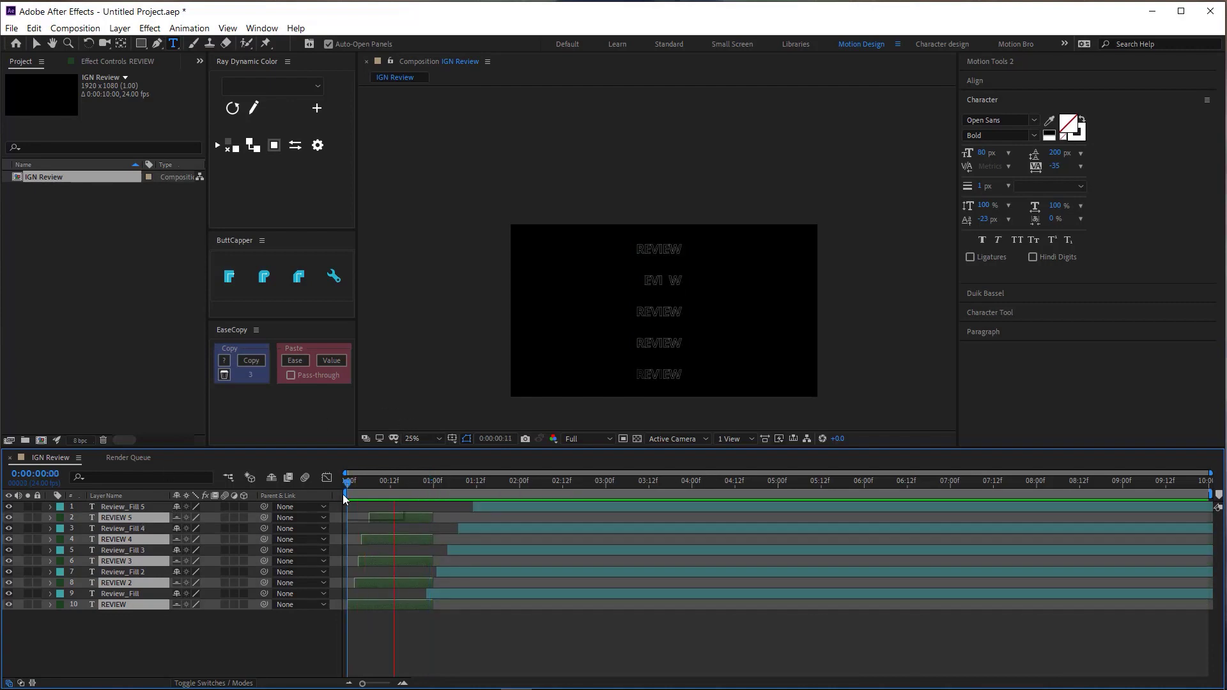
key(Page_Down)
drag(433, 582, 480, 517)
key(space)
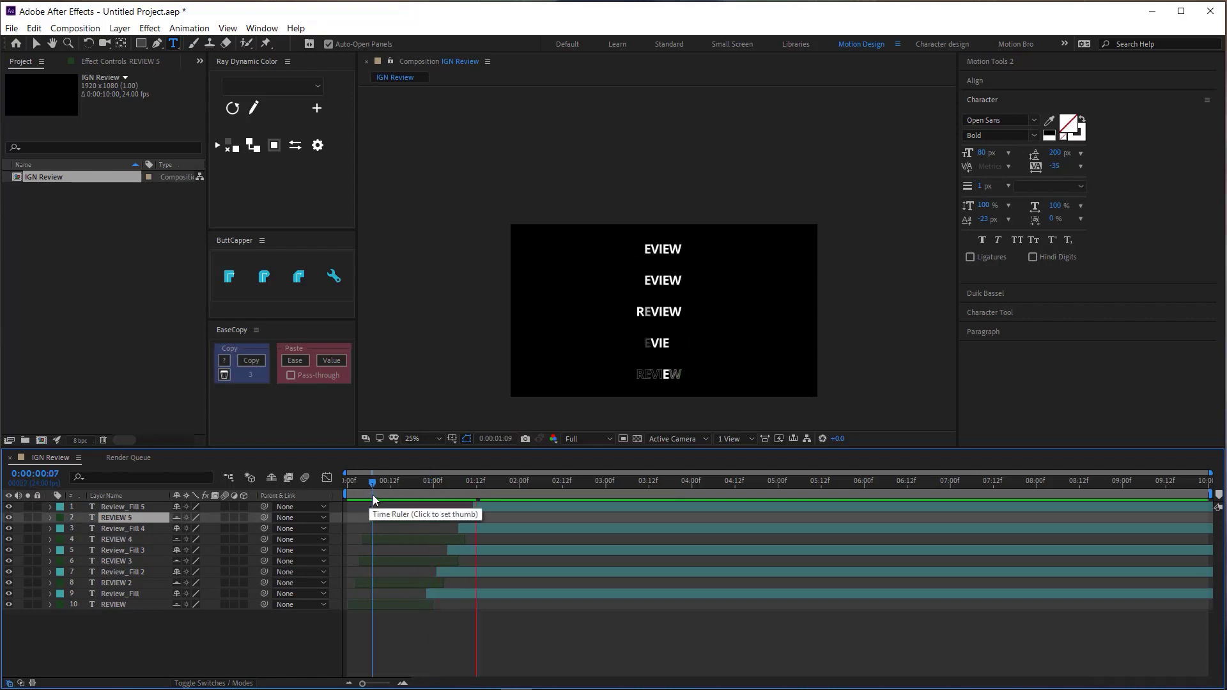
key(space)
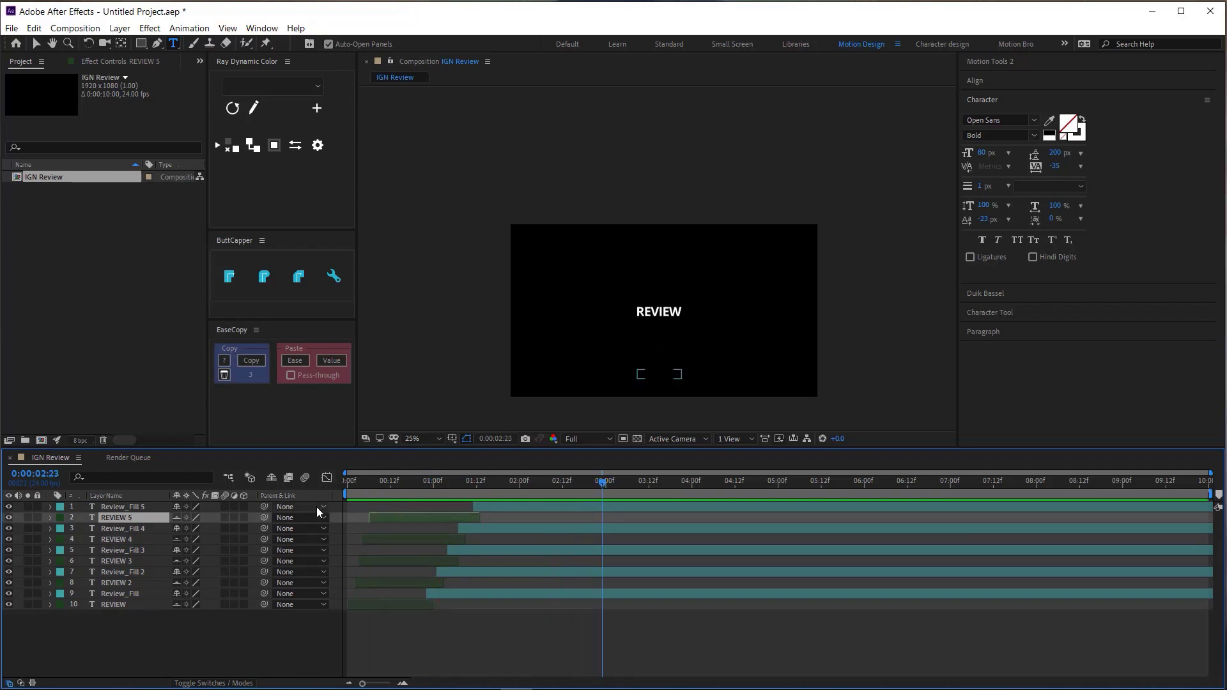
click(173, 643)
Draw a rectangle around the centre REVIEW text with a 5 px stroke.
key(q)
drag(623, 294, 696, 327)
click(430, 44)
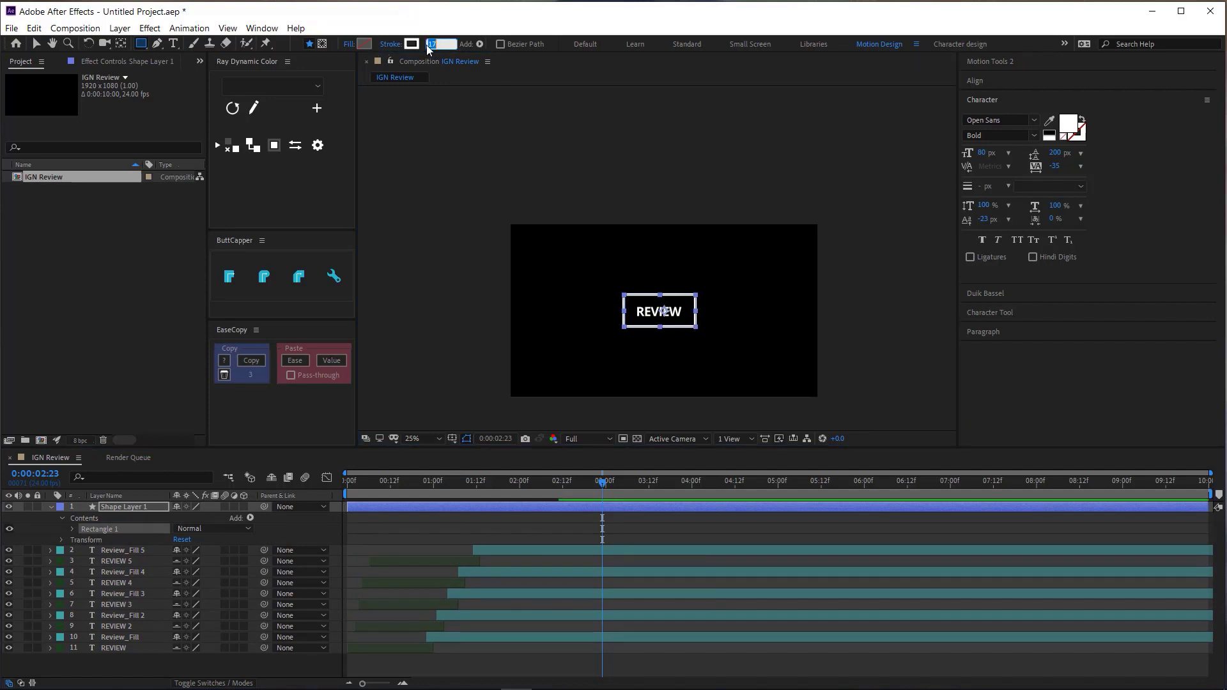
text(5)
key(Return)
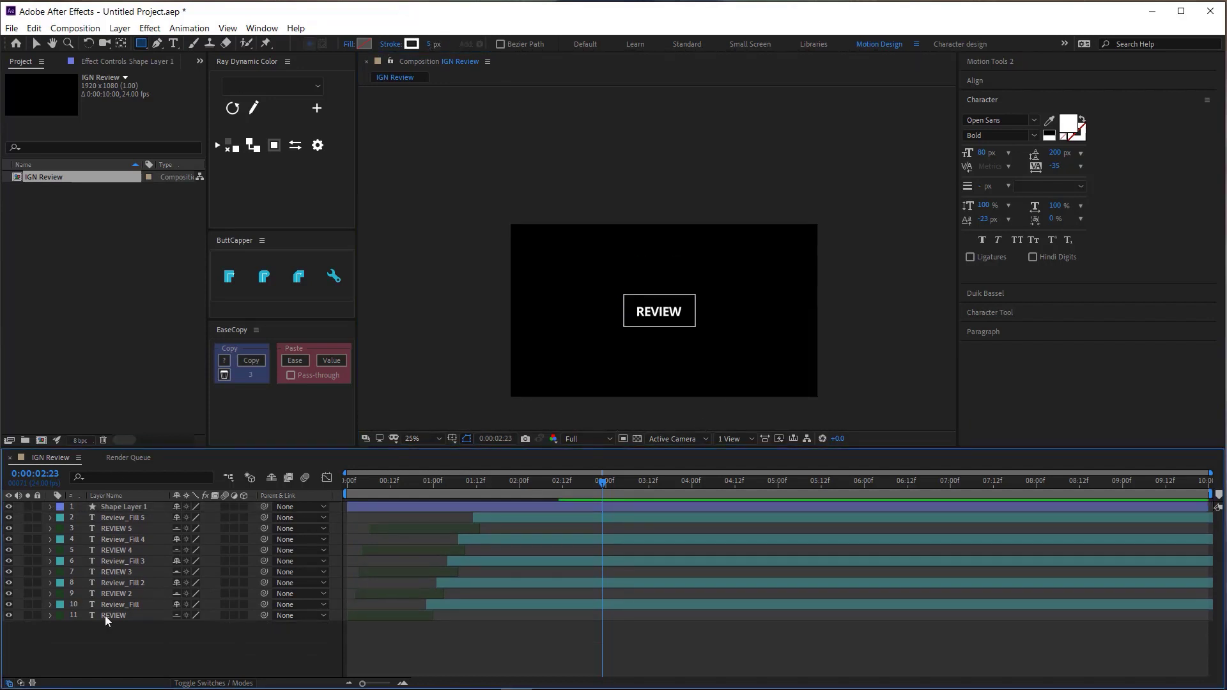
Rename the shape layer to 'Box 1' and give it a pink label.
click(129, 506)
key(Return)
text(Box 1)
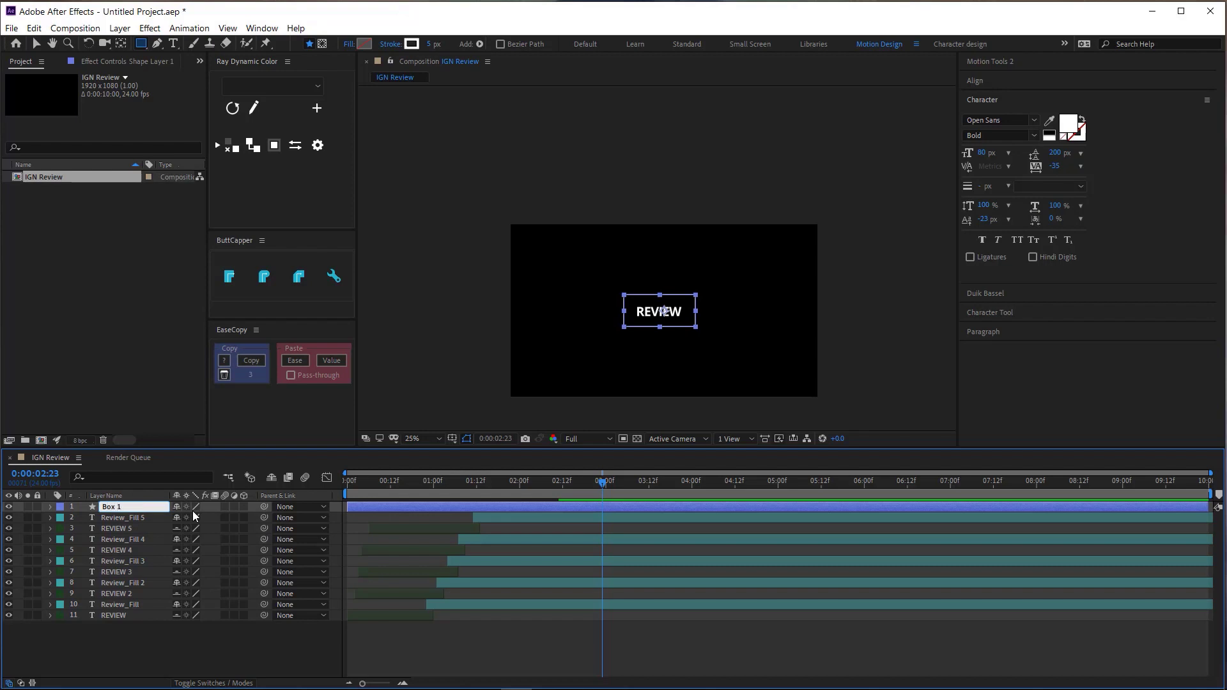
key(Return)
click(20, 553)
click(99, 506)
click(60, 507)
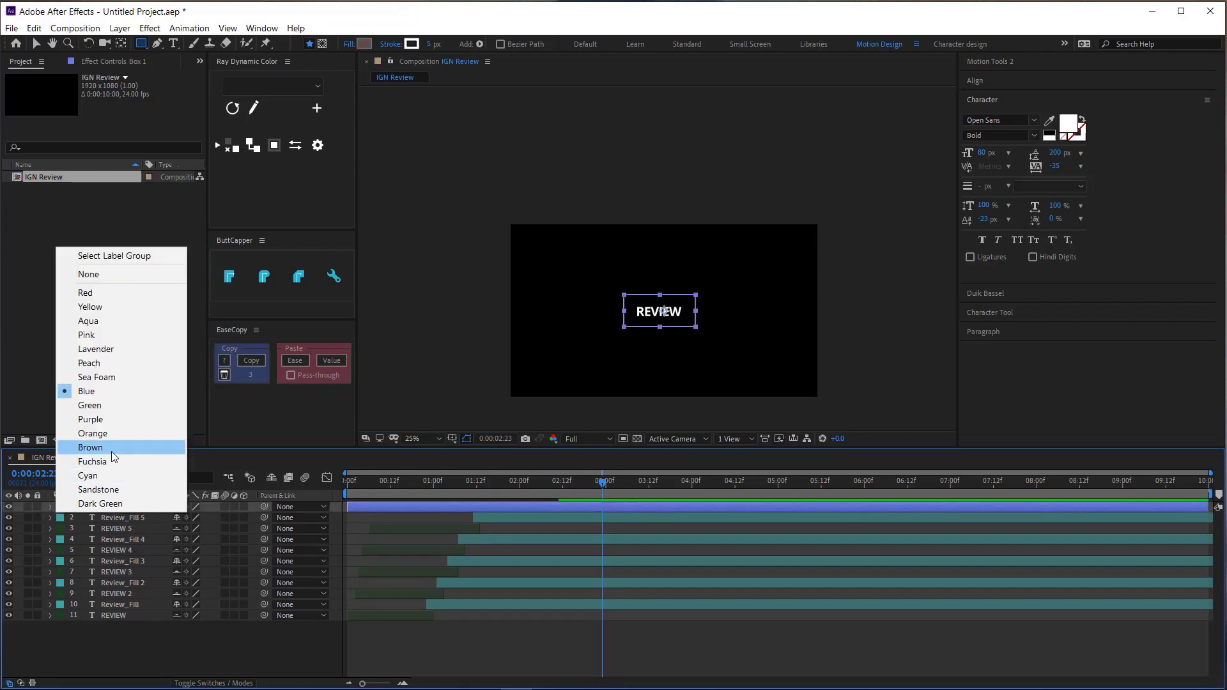
click(109, 460)
Add Trim Paths to Box 1 and shorten the visible part of its outline.
click(50, 506)
click(250, 518)
click(294, 441)
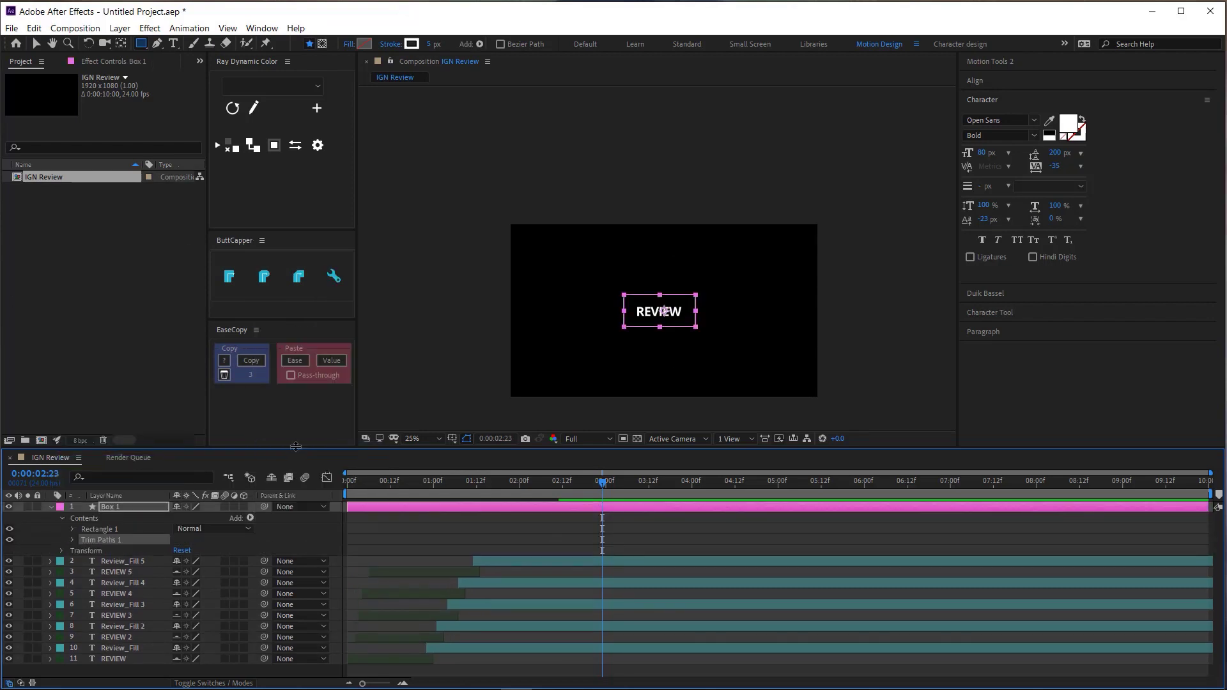
click(72, 540)
key(v)
click(441, 212)
mouse_move(185, 561)
mouse_down()
mouse_move(174, 567)
mouse_move(184, 573)
mouse_move(119, 569)
mouse_move(191, 555)
mouse_up()
key(period)
Set Trim End to 0, start Box 1 at 01:08, and keyframe Offset rotating -73° to 274°.
drag(602, 481, 462, 481)
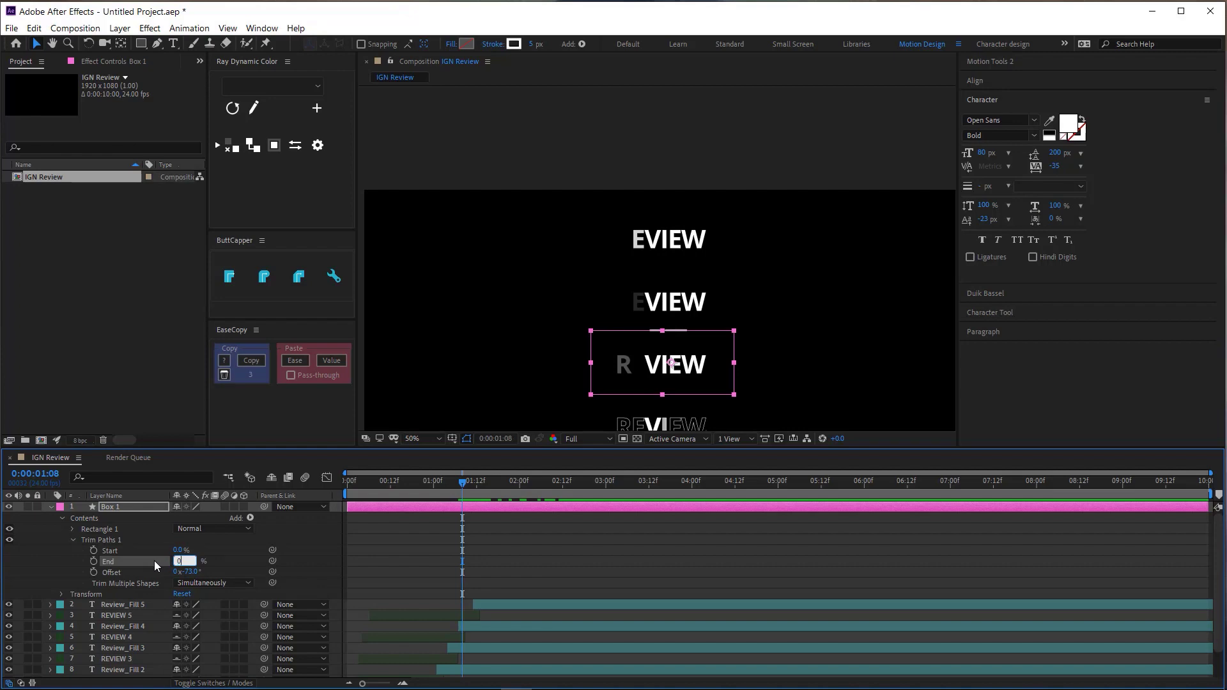
text(0)
key(Return)
drag(348, 509, 462, 509)
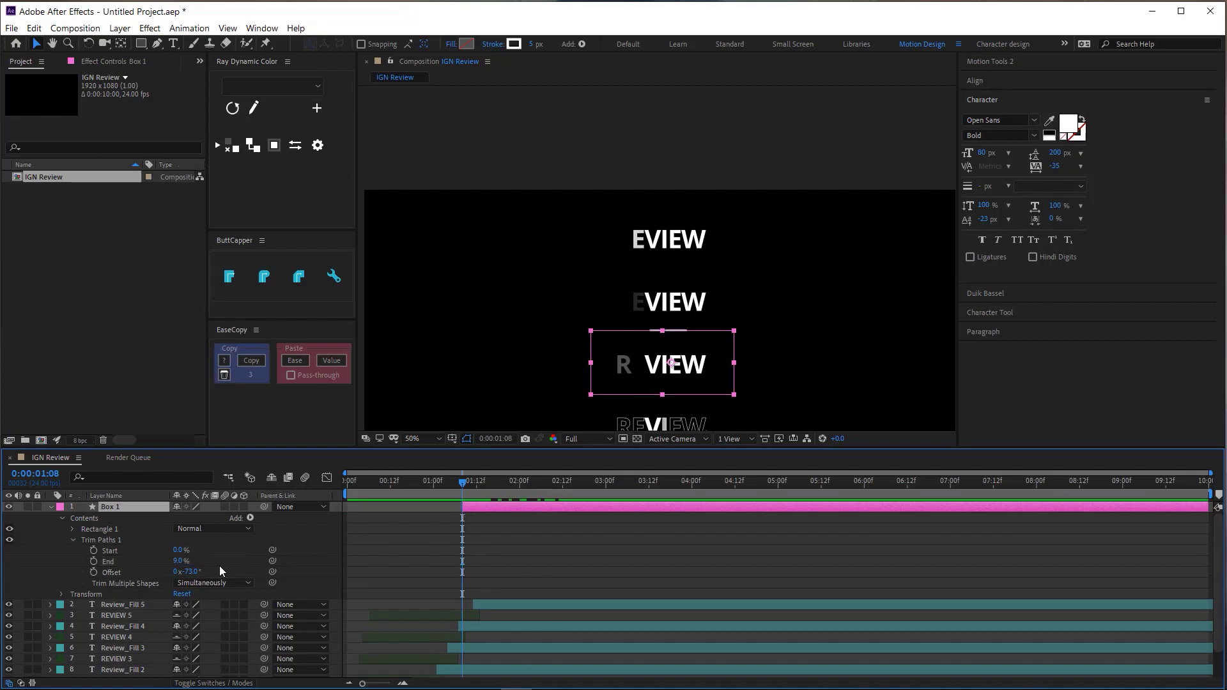
click(93, 571)
key(shift+Page_Down)
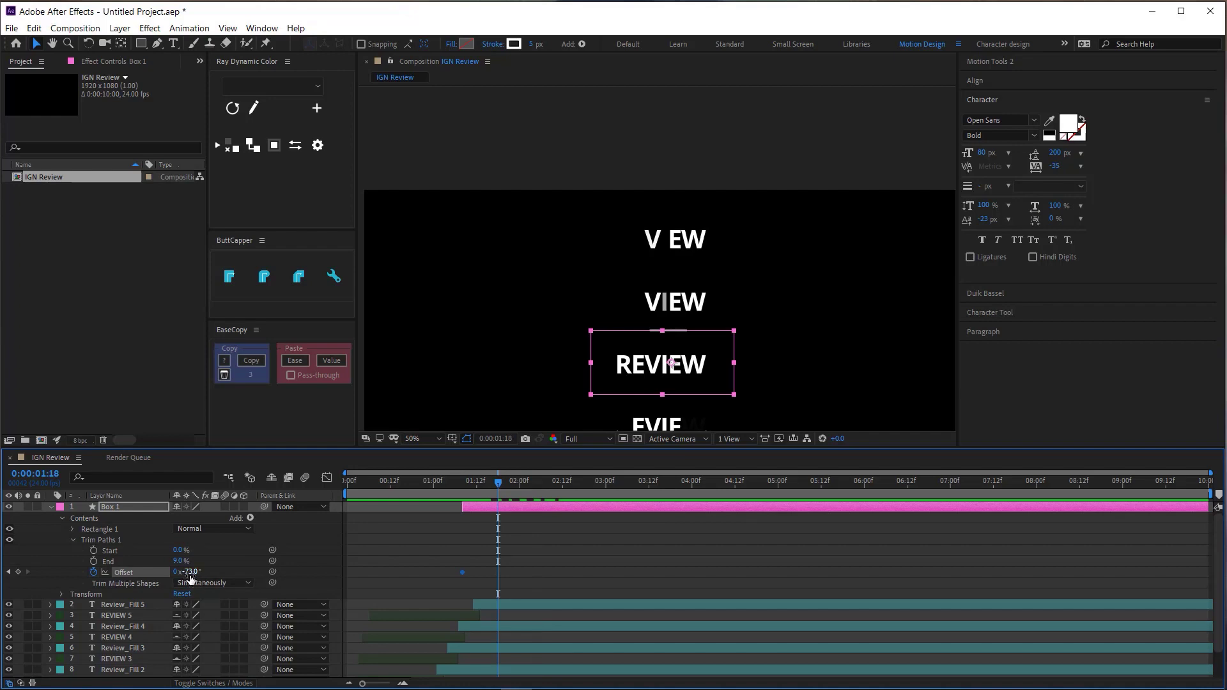
drag(189, 578, 316, 604)
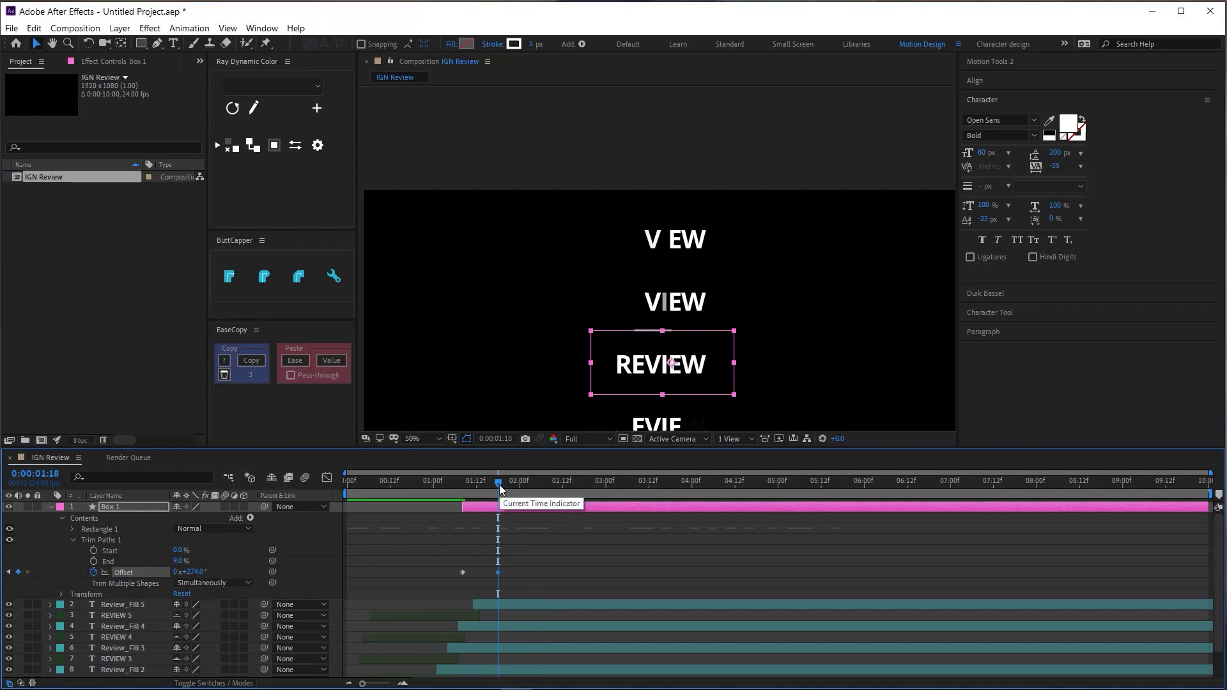
drag(498, 484, 455, 485)
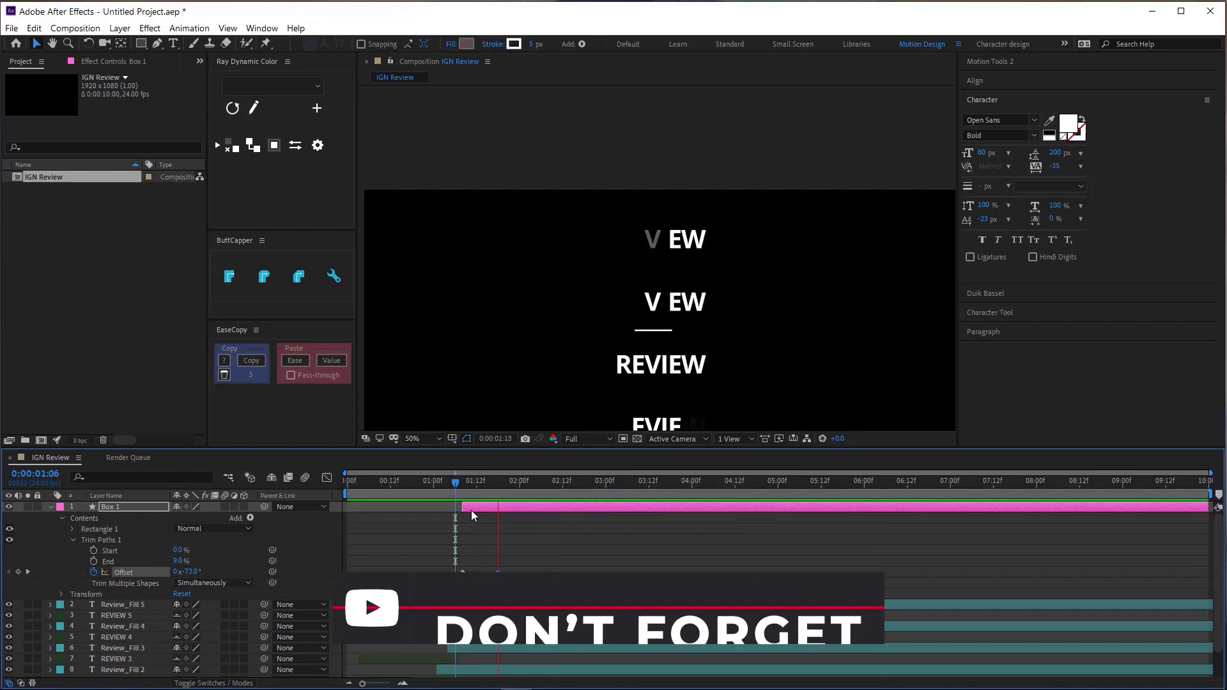
Keyframe Trim End from 02:04 to about 03:00 so the box draws on fully.
click(473, 515)
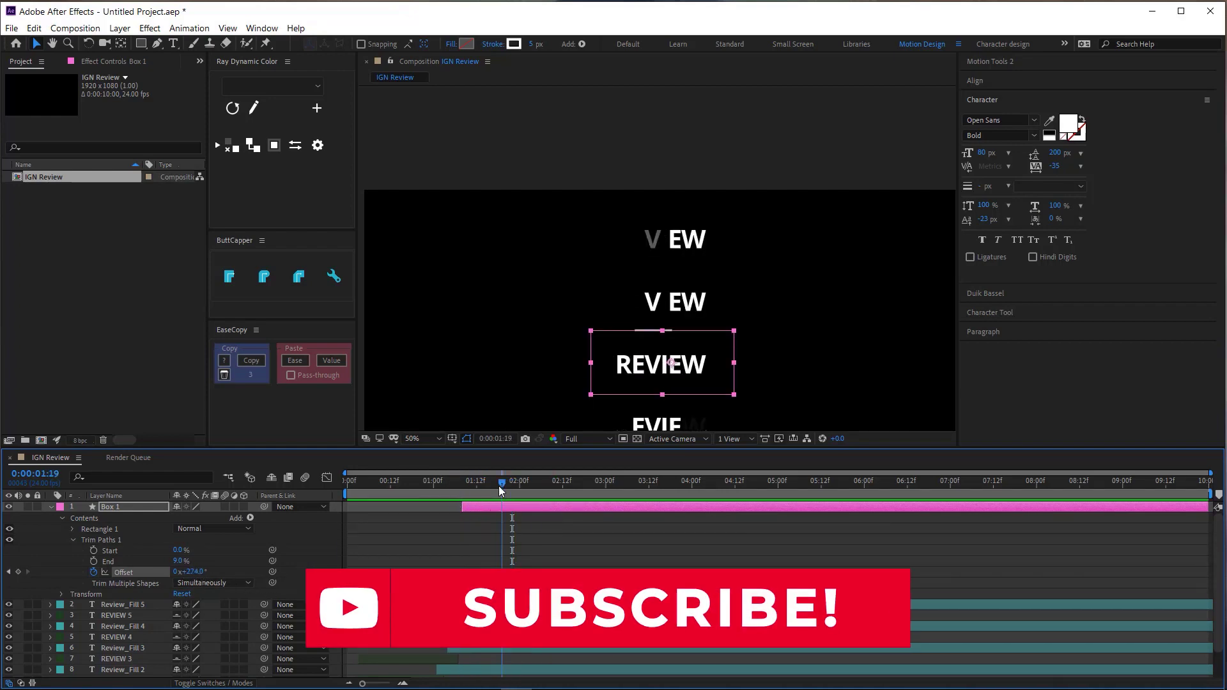
key(Page_Down)
key(Page_Down)
key(Page_Down)
key(space)
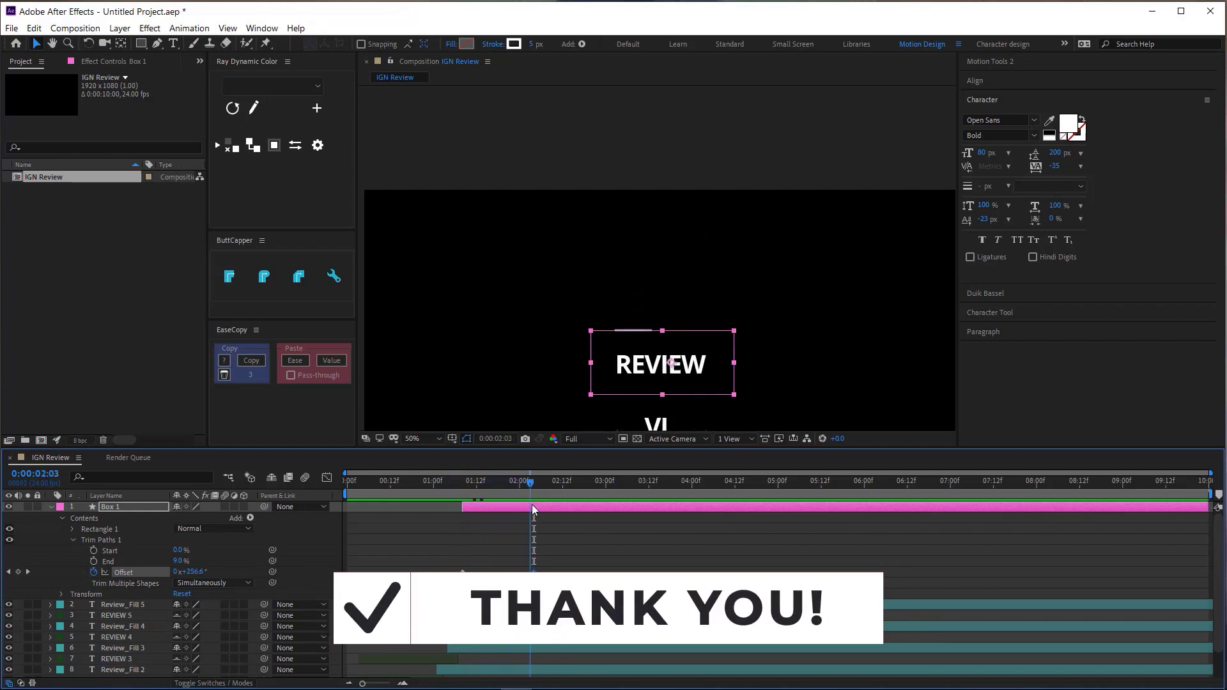
key(space)
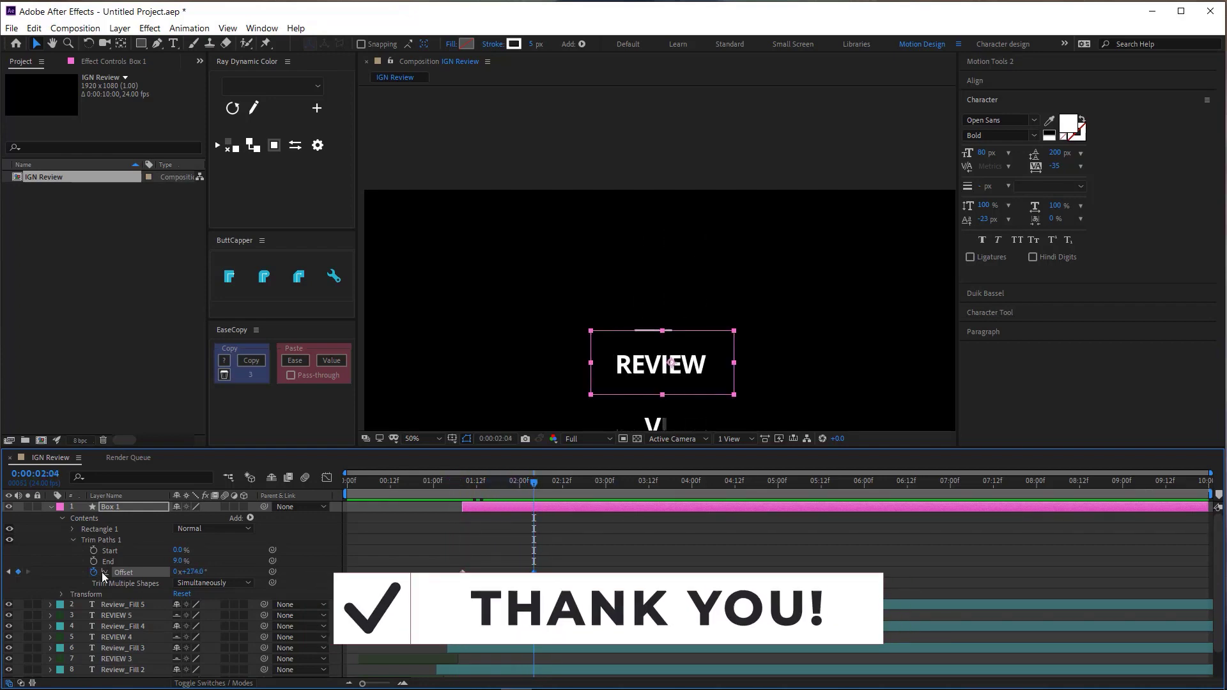
click(94, 561)
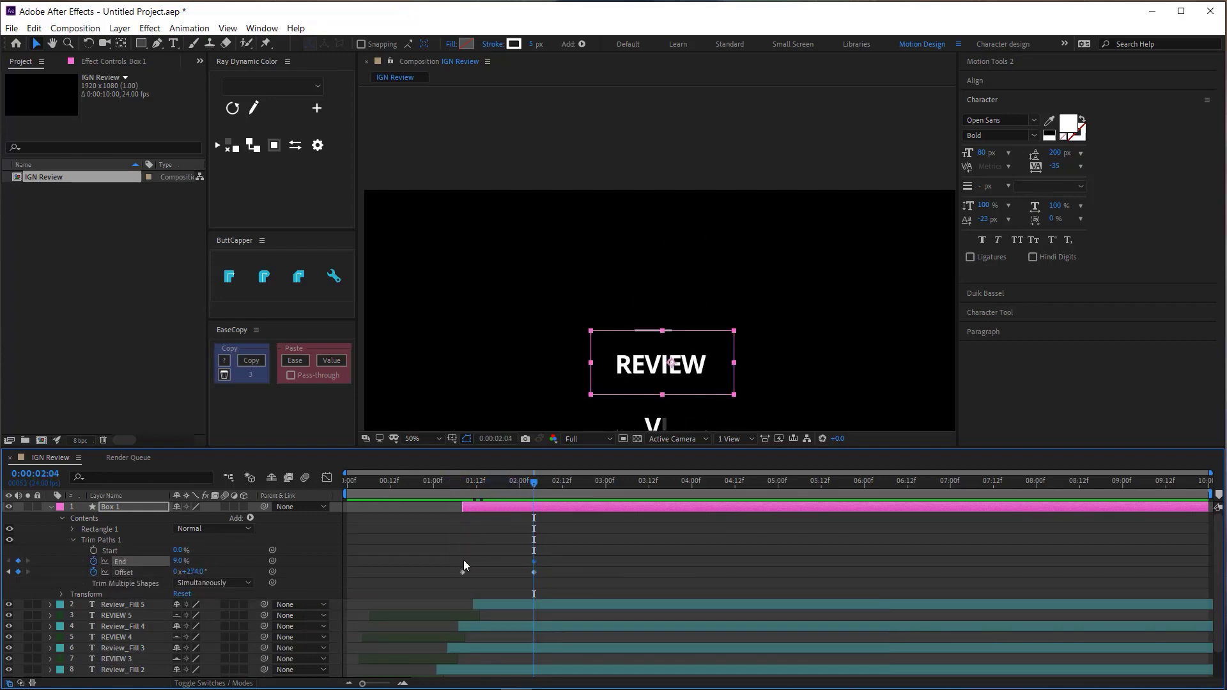
key(shift+Page_Down)
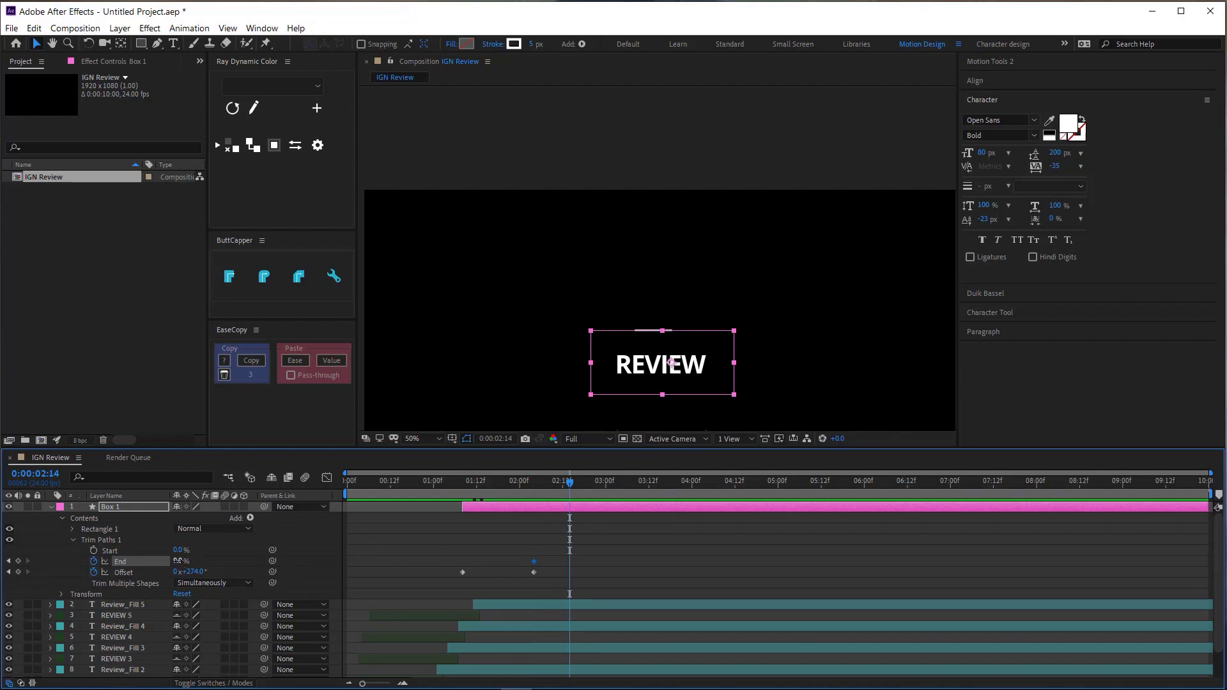
drag(569, 561, 605, 561)
click(450, 490)
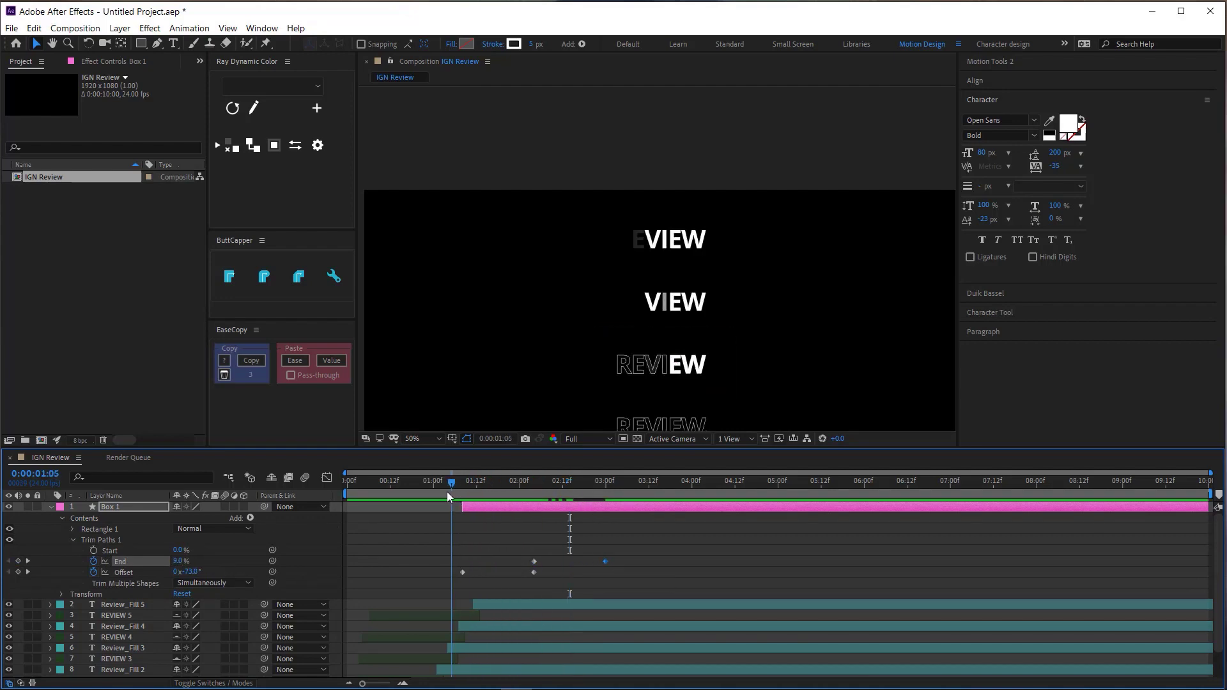
drag(446, 492, 610, 492)
Reshape the End keyframes' speed graph into a sharp early burst and preview.
key(comma)
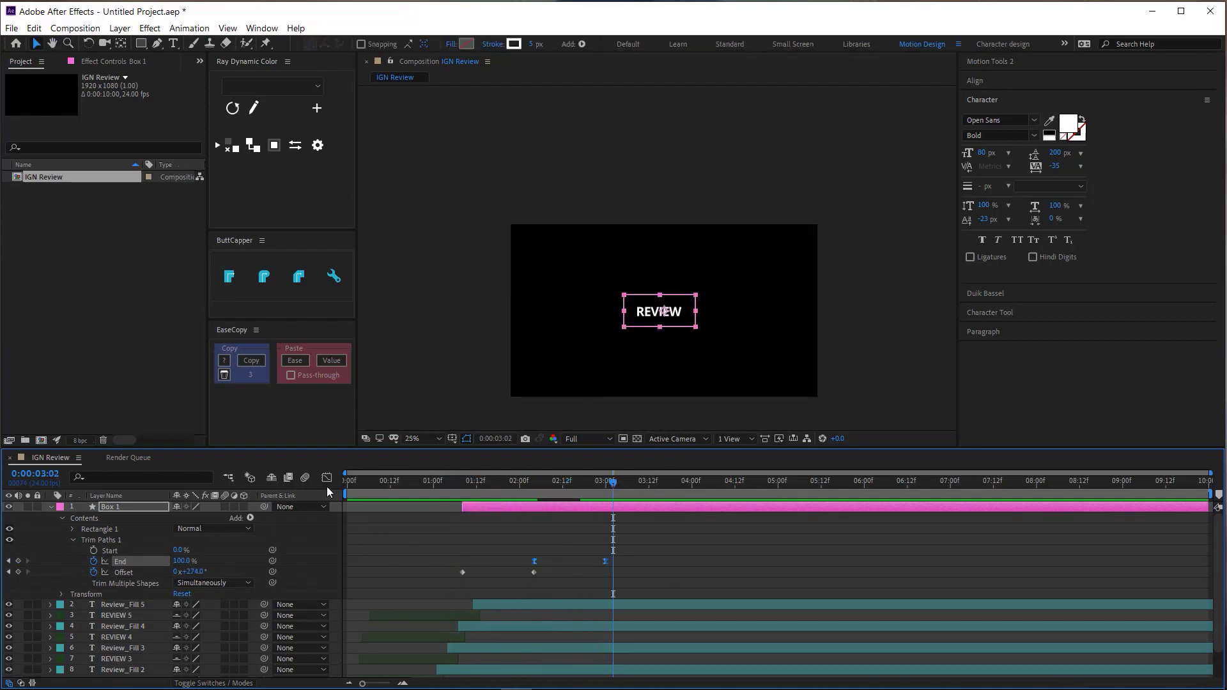
click(327, 478)
drag(581, 644, 570, 644)
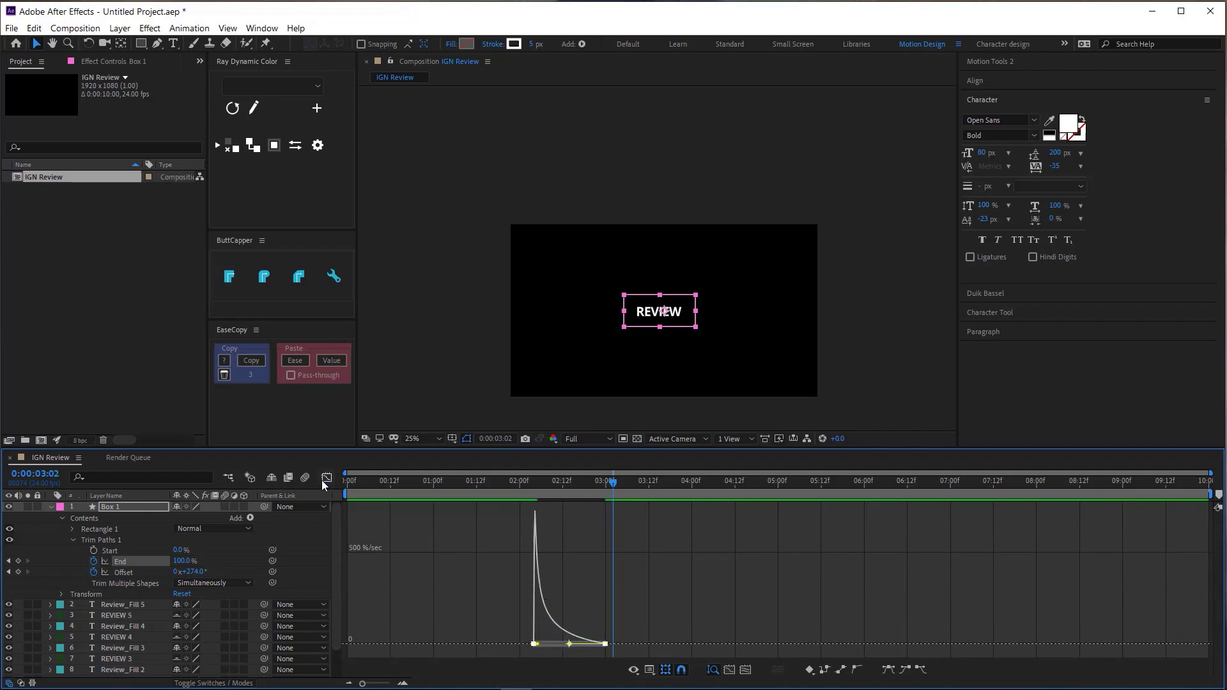
click(327, 478)
key(space)
key(space)
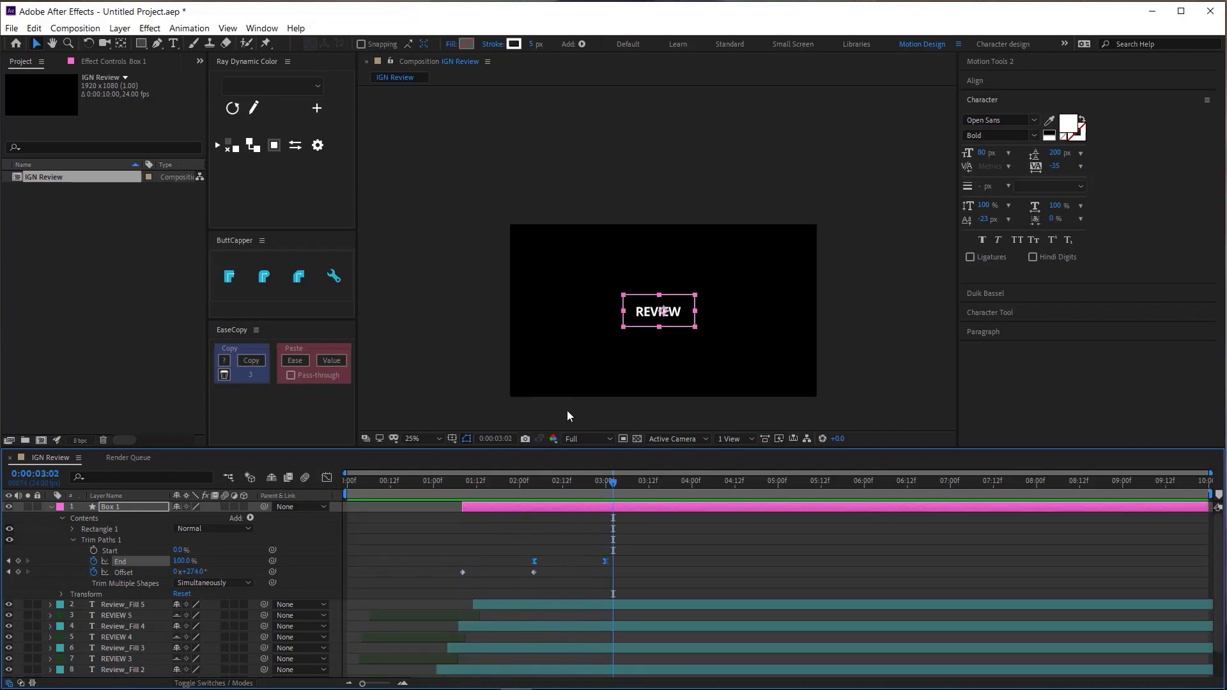
key(ctrl+a)
Add a null object named 'Box Null' with its anchor near the middle of REVIEW.
key(u)
key(u)
key(ctrl+shift+a)
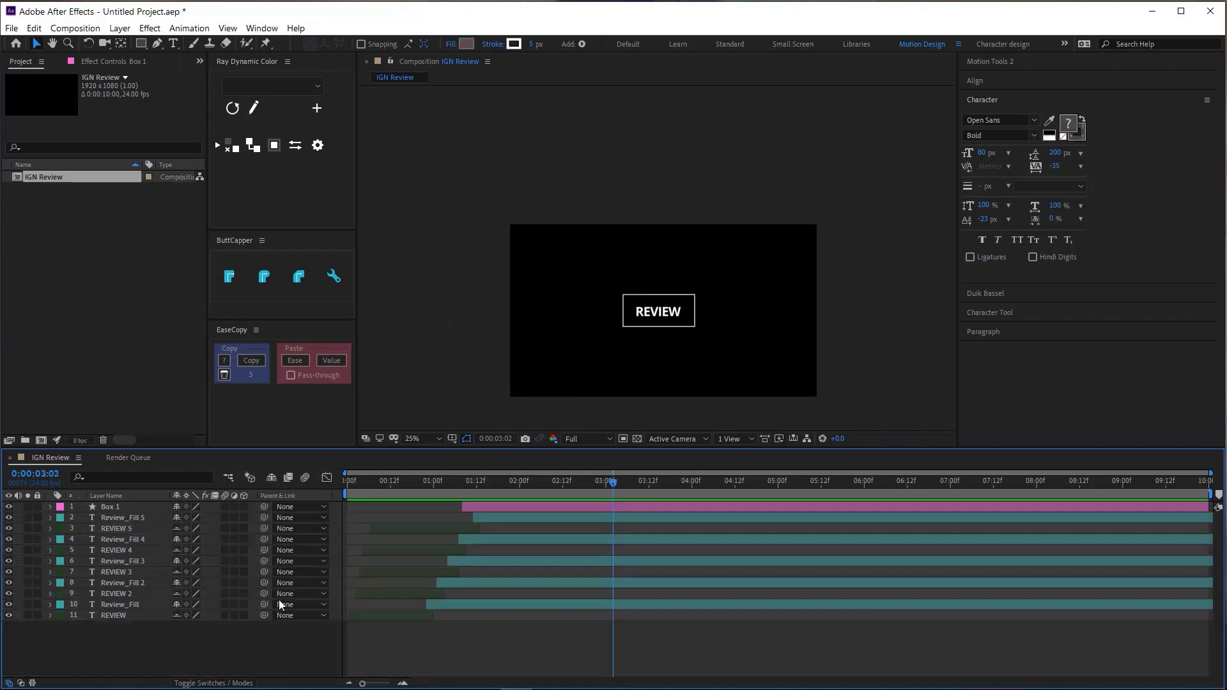
right_click(160, 650)
mouse_move(185, 430)
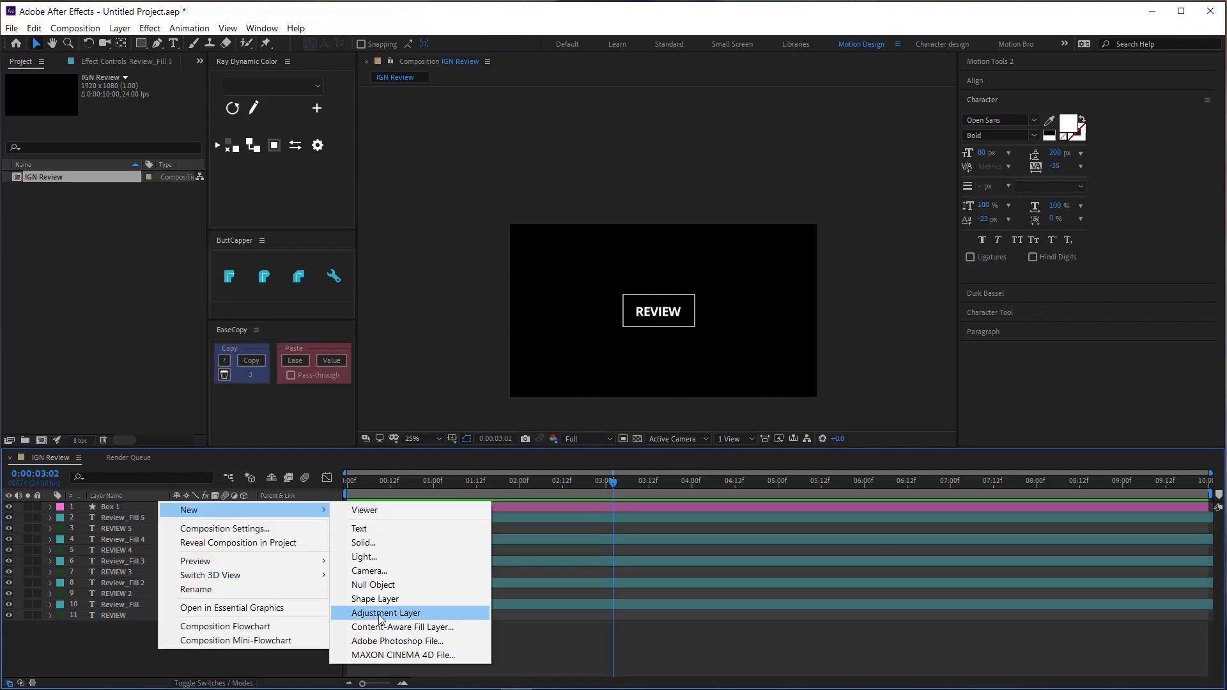
click(368, 526)
drag(670, 318, 662, 317)
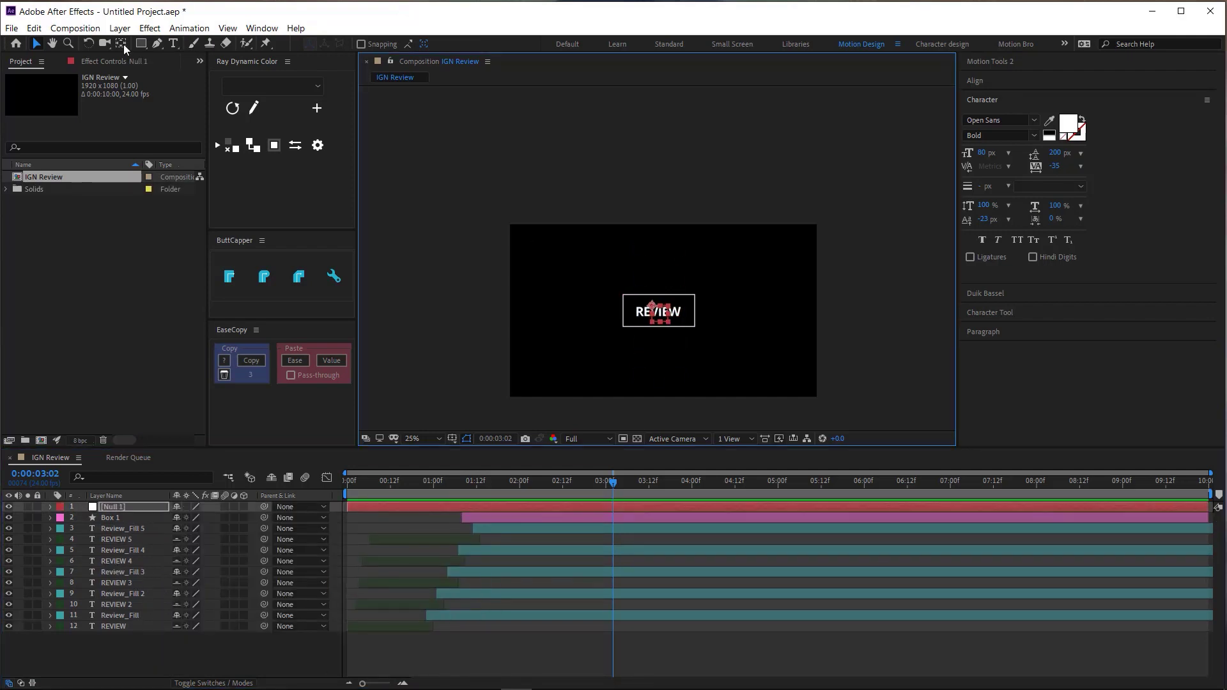
key(v)
click(113, 507)
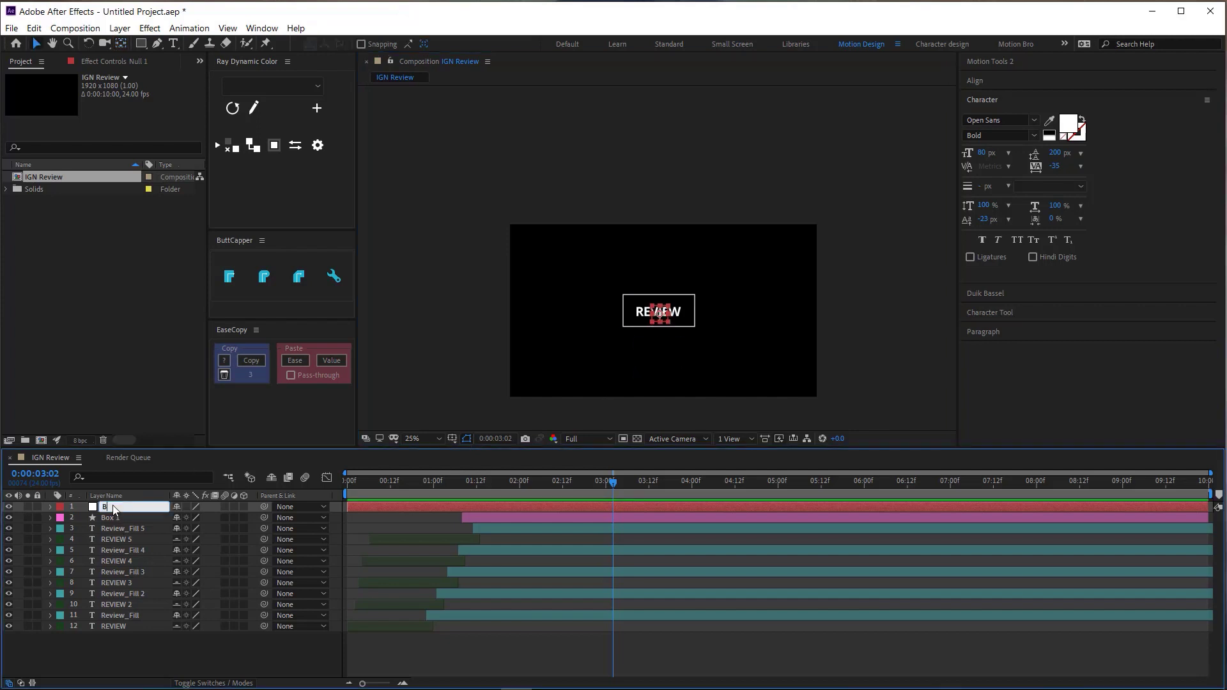
key(Return)
click(110, 518)
Parent Box 1 and Review_Fill 3 to Box Null.
ctrl+click(150, 572)
drag(263, 572, 115, 507)
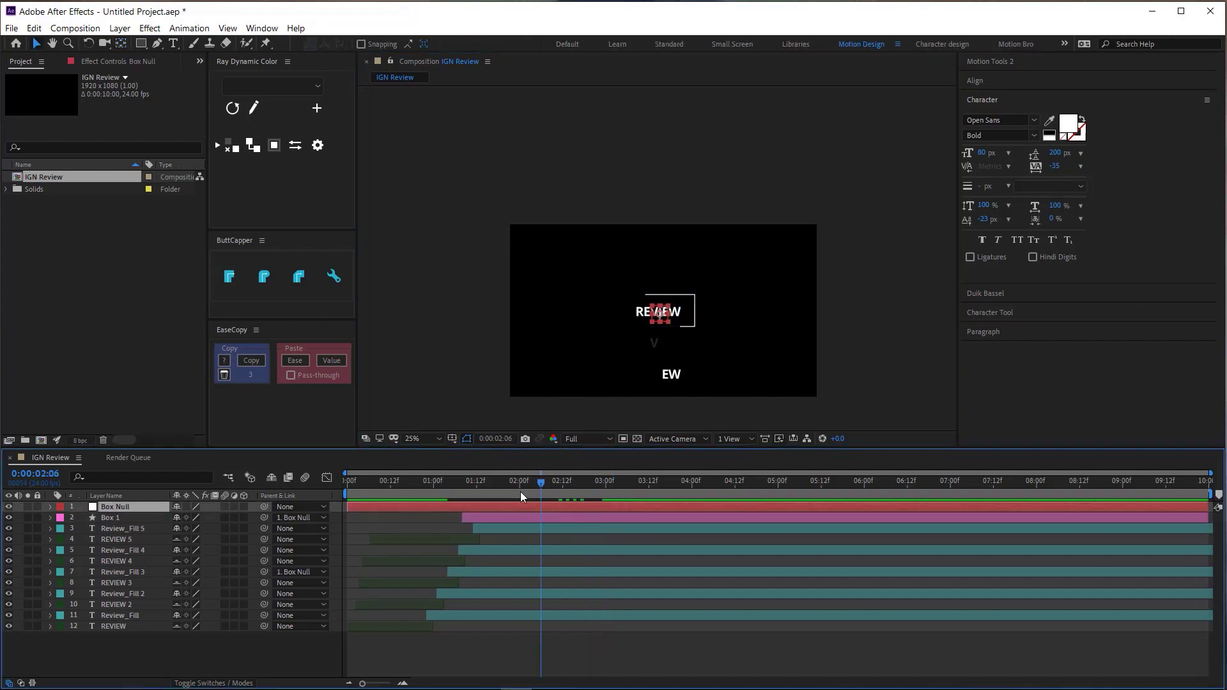
mouse_move(520, 492)
mouse_down()
mouse_move(593, 490)
mouse_move(538, 492)
mouse_up()
Keyframe Box Null's Scale from 100% at 02:04 to 171% ten frames later.
key(alt+shift+s)
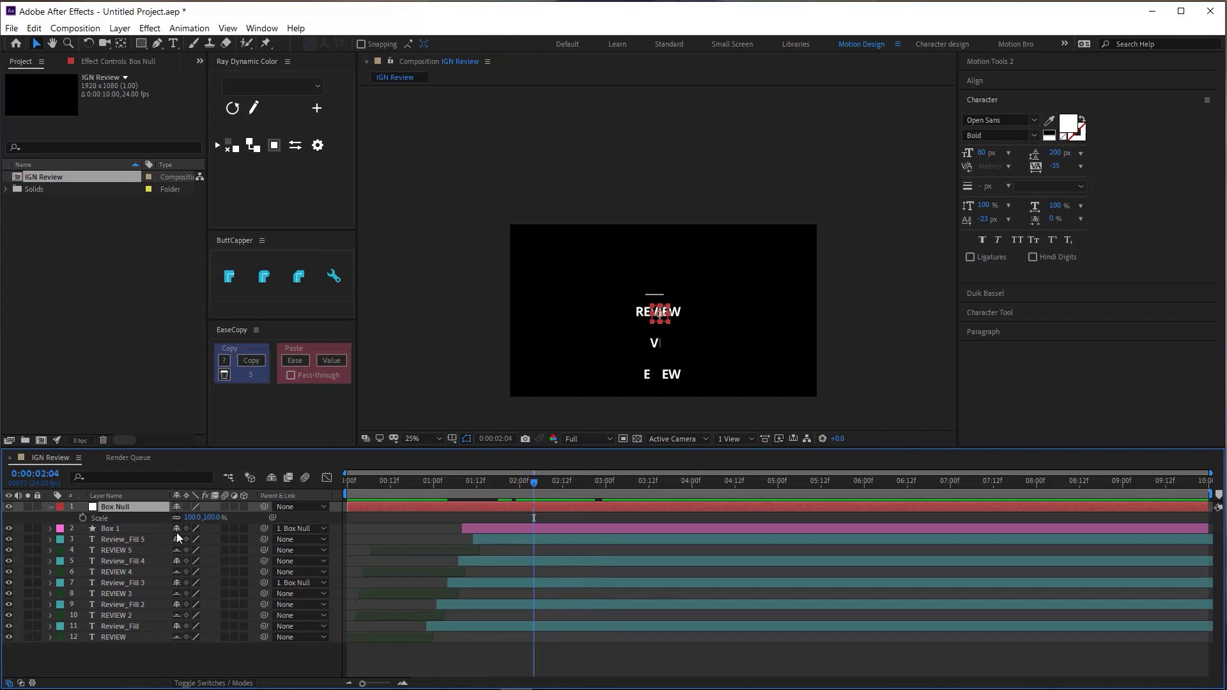
key(shift+Page_Down)
drag(195, 519, 217, 519)
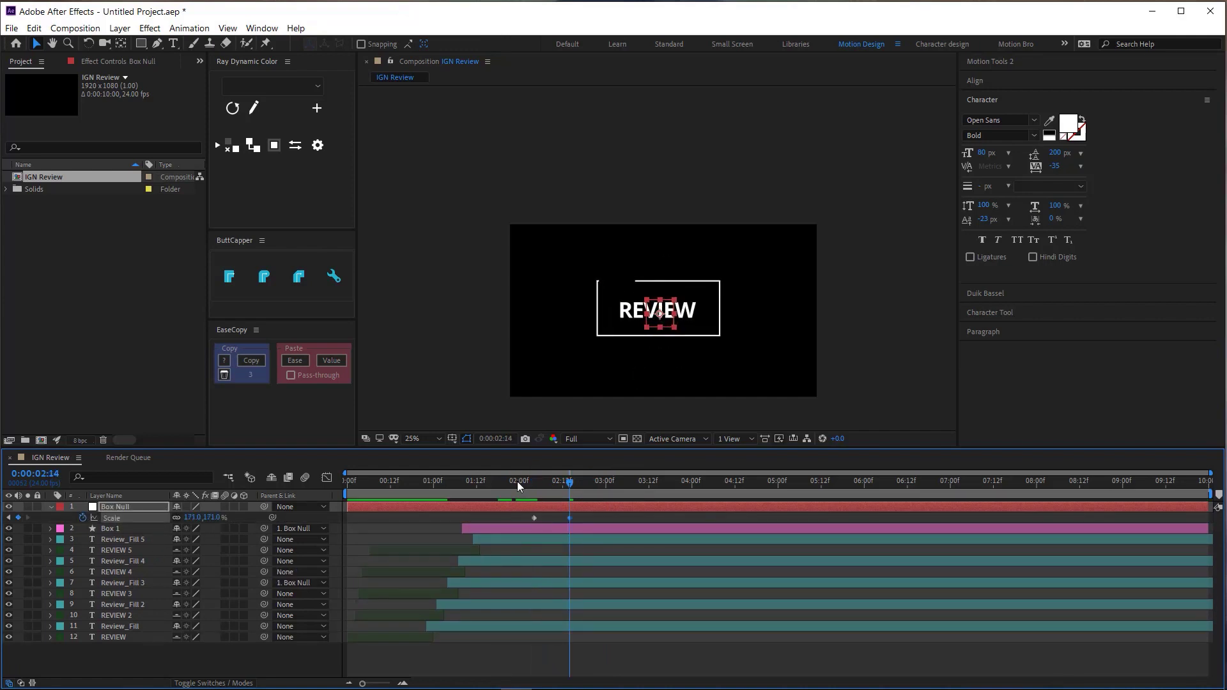
mouse_move(516, 481)
mouse_down()
mouse_move(491, 505)
mouse_move(565, 519)
mouse_move(540, 518)
mouse_up()
key(space)
key(space)
key(space)
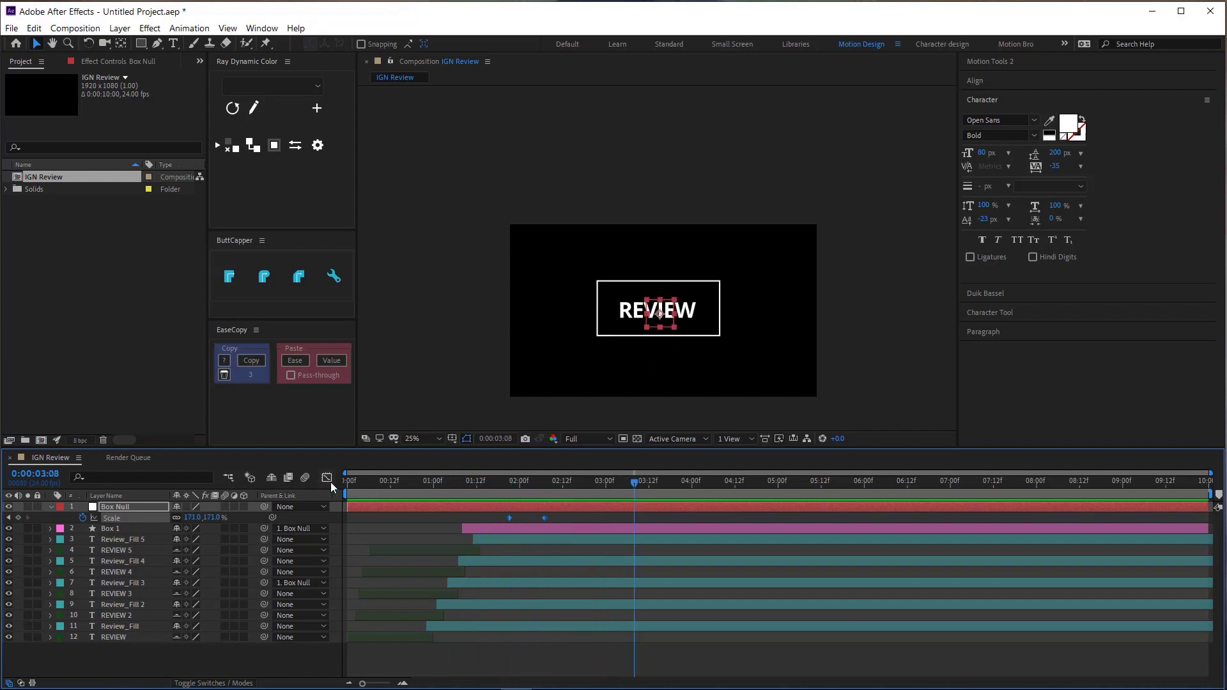
Copy the Offset keyframes' easing onto Box Null's Scale keyframes with EaseCopy.
click(767, 351)
click(454, 506)
click(112, 517)
click(127, 584)
key(u)
click(154, 604)
click(295, 360)
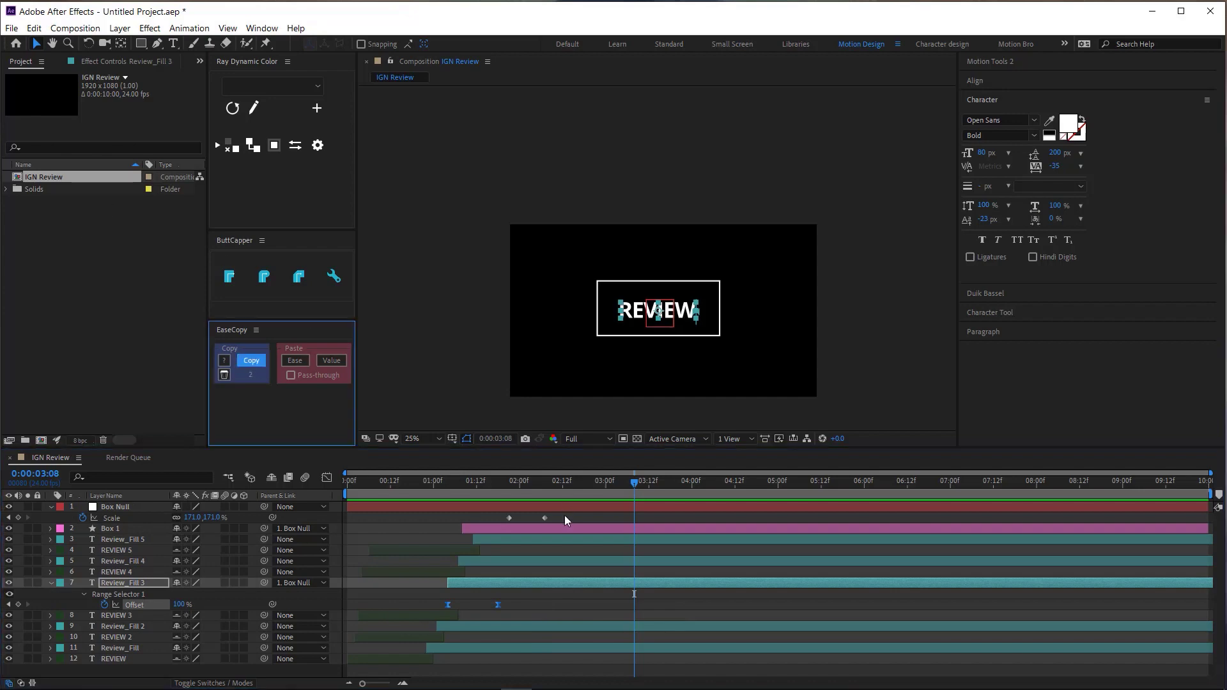
key(space)
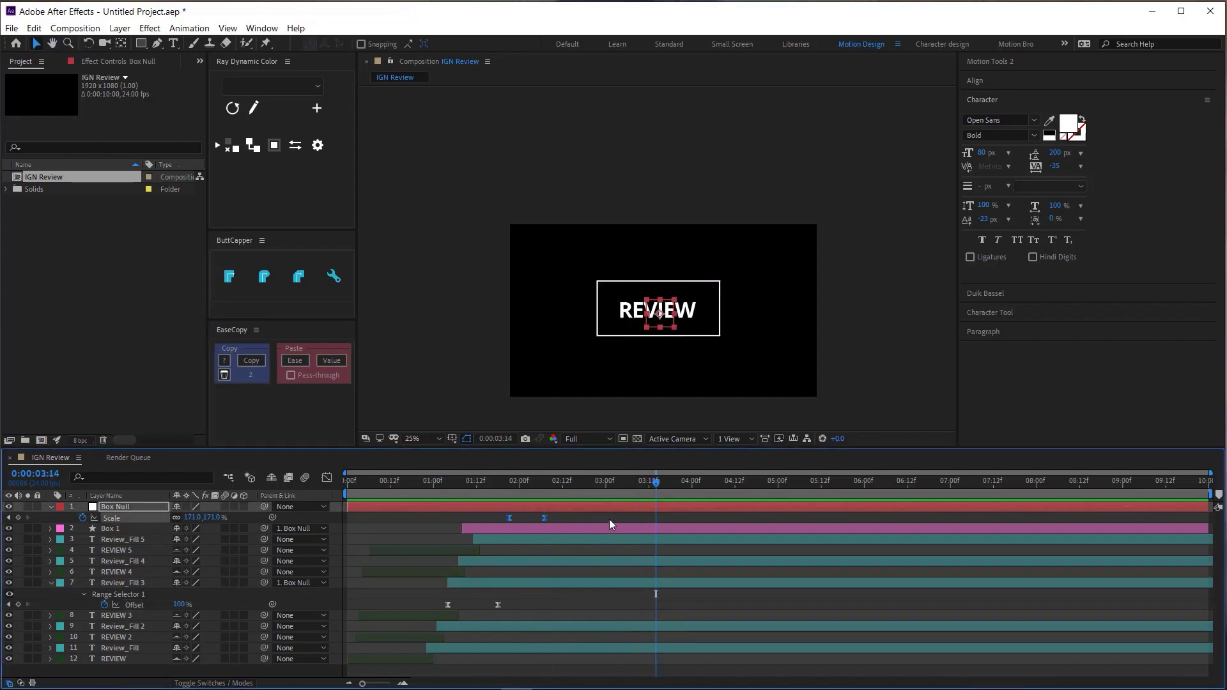
click(327, 477)
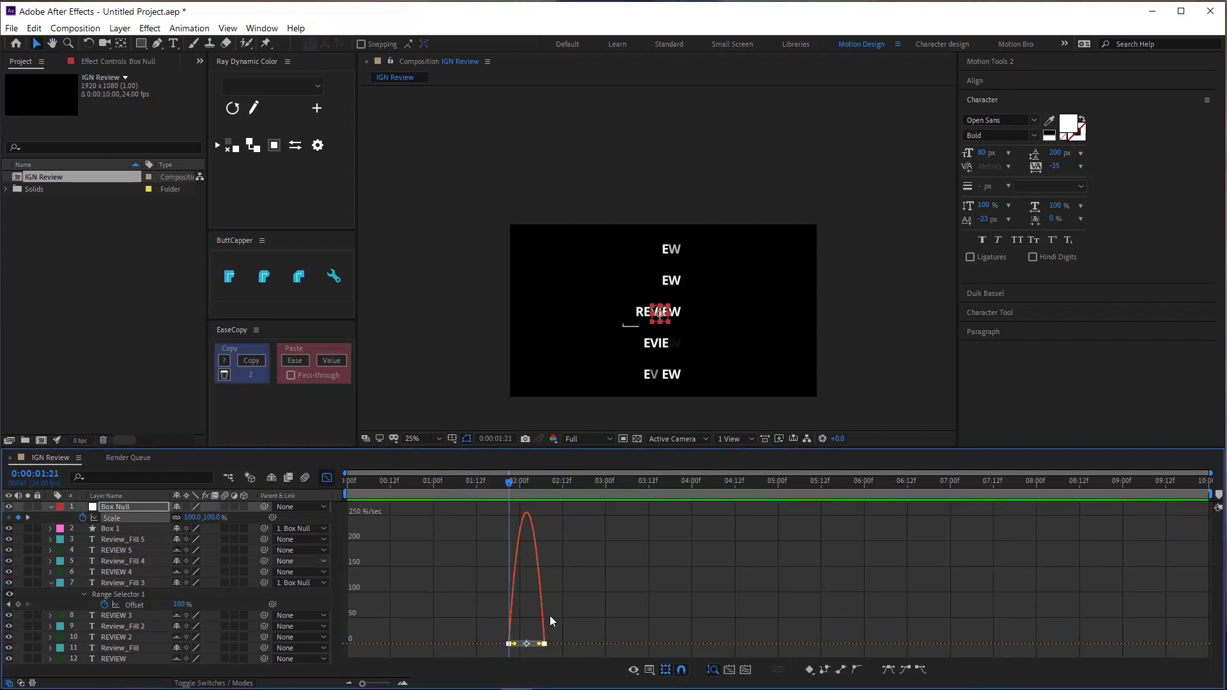
Adjust the Scale speed graph and preview the eased scale-up from the start.
click(540, 644)
click(327, 477)
click(491, 483)
key(space)
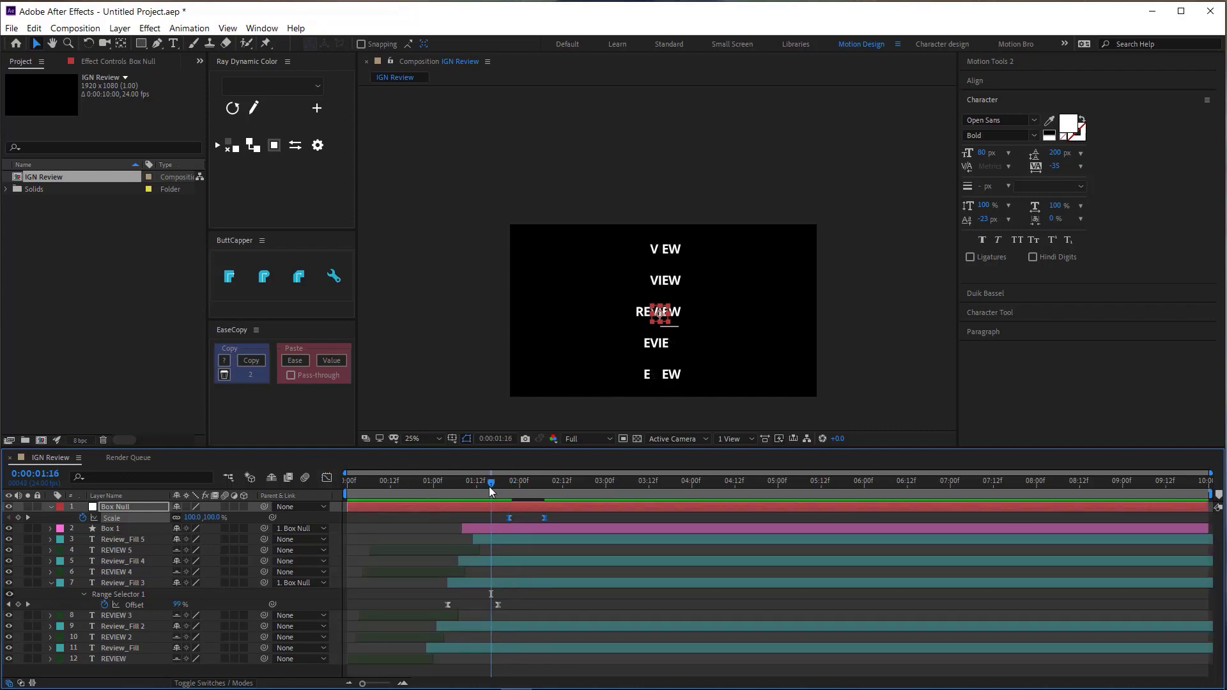
click(684, 371)
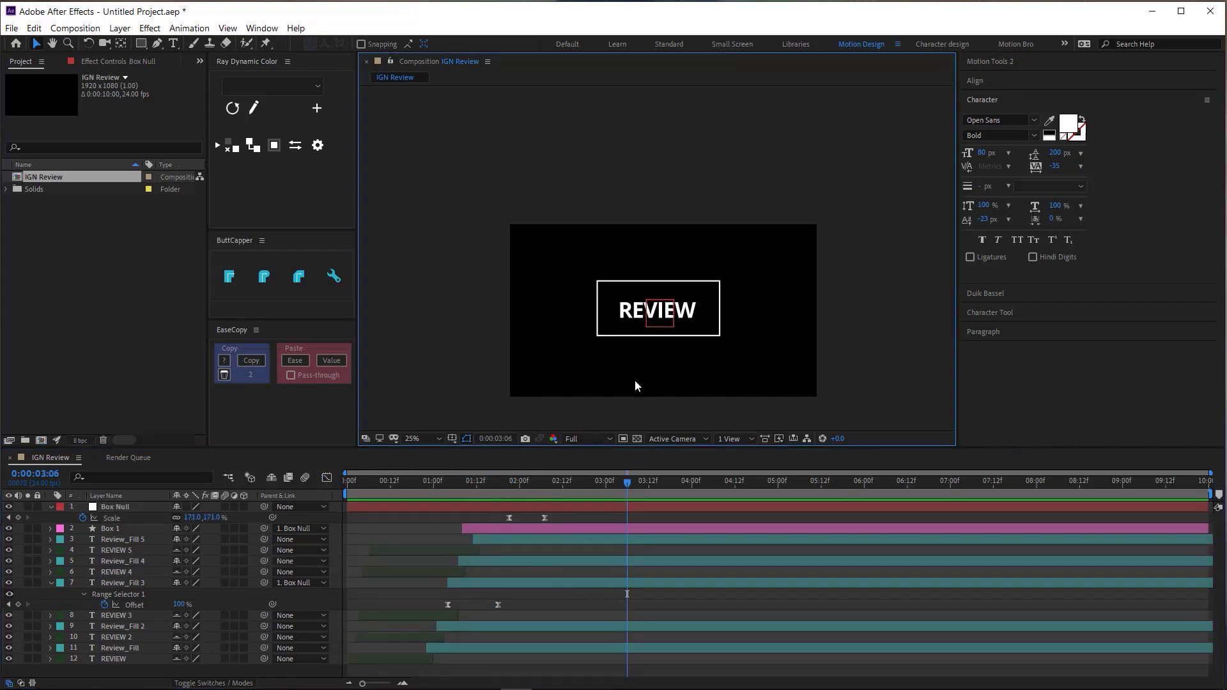
click(348, 485)
key(space)
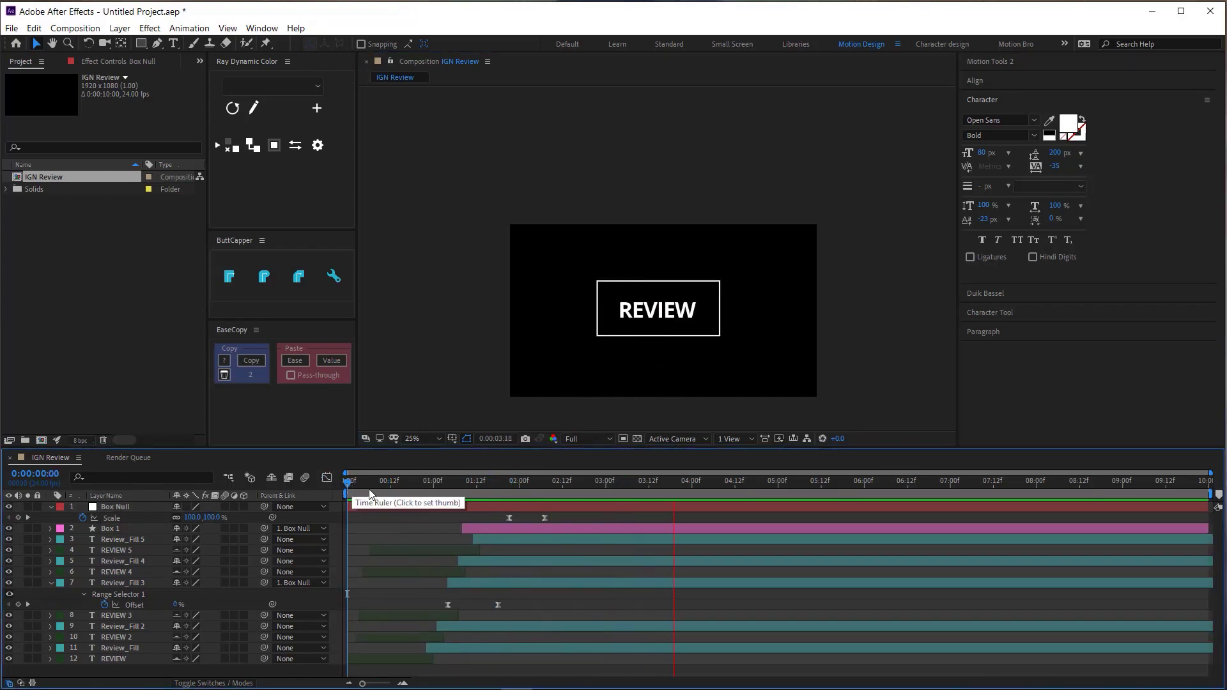
key(space)
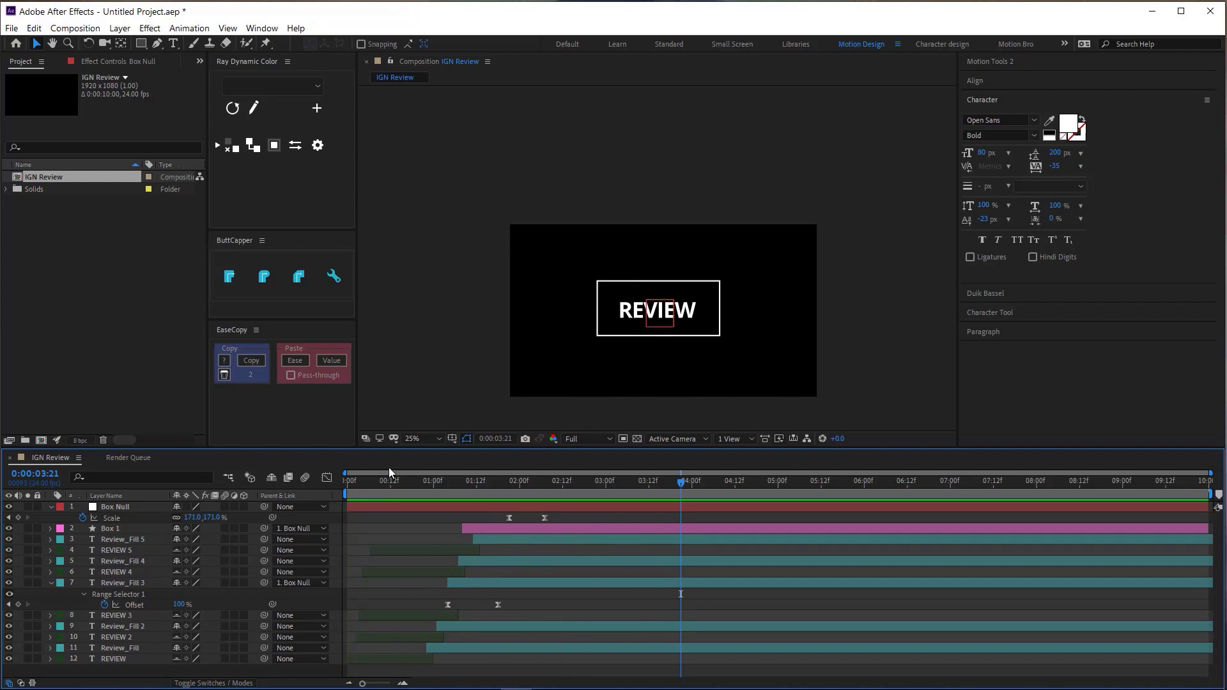
Paste the Scale keyframes at 03:01 so the REVIEW box shrinks away afterwards.
drag(623, 482, 609, 492)
click(112, 518)
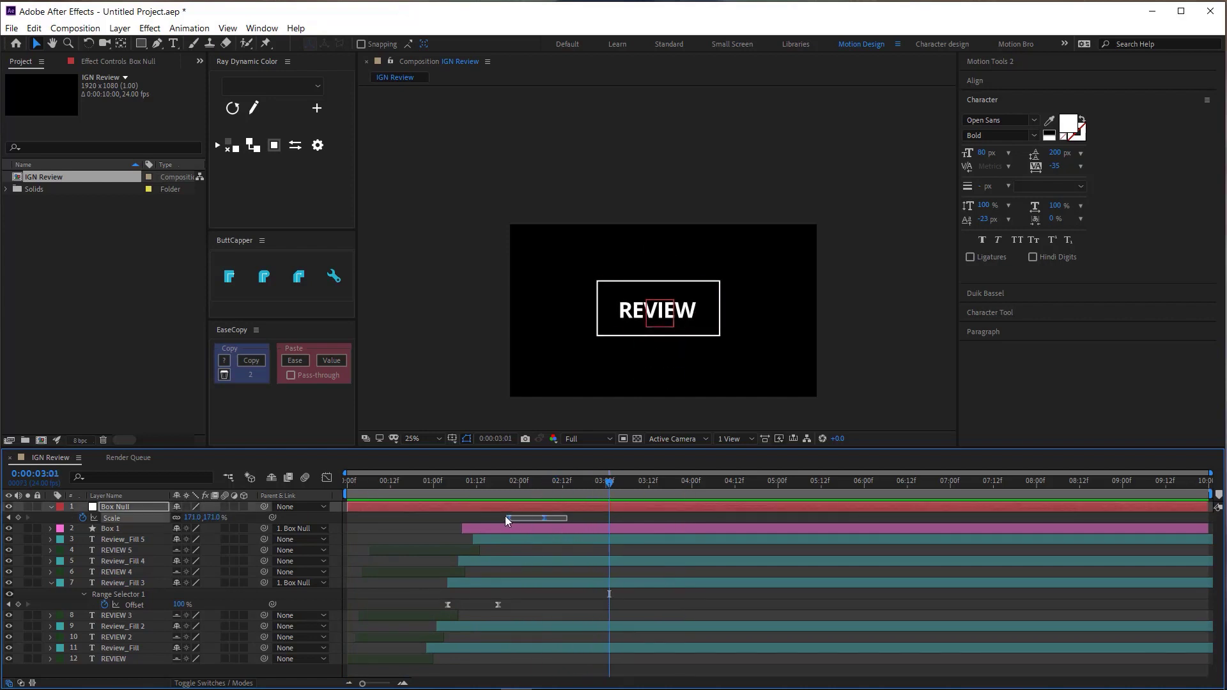
key(ctrl+c)
key(ctrl+v)
right_click(644, 517)
click(703, 553)
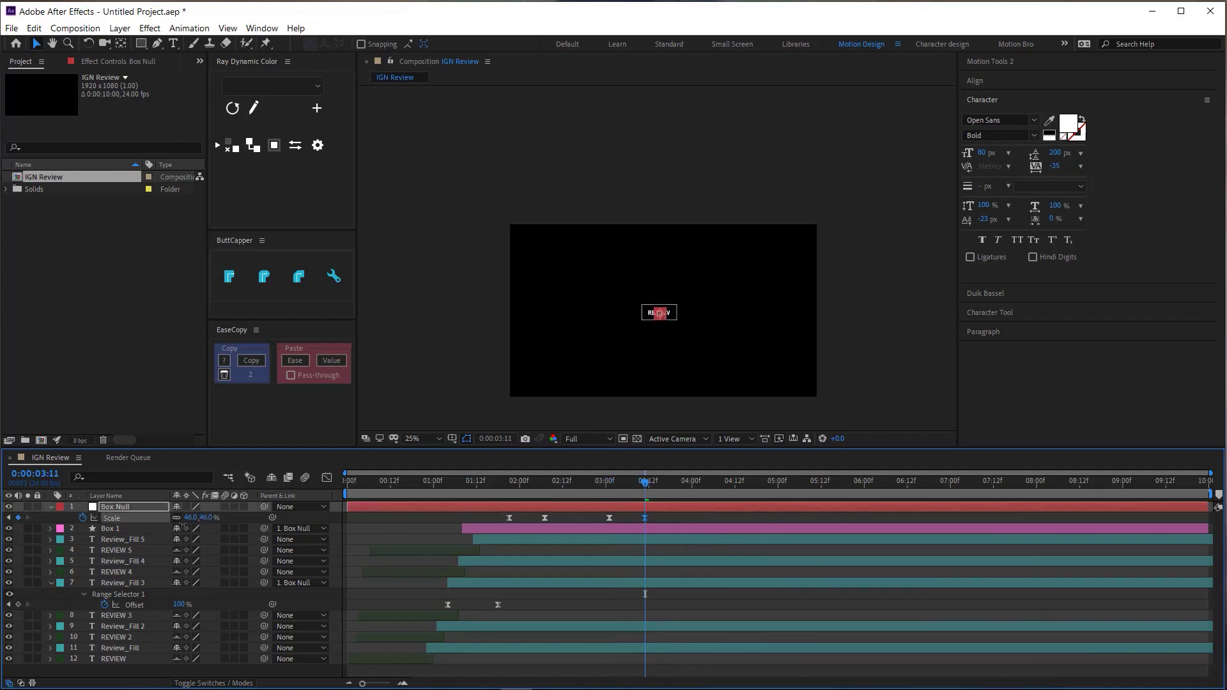
click(620, 484)
drag(628, 489, 623, 489)
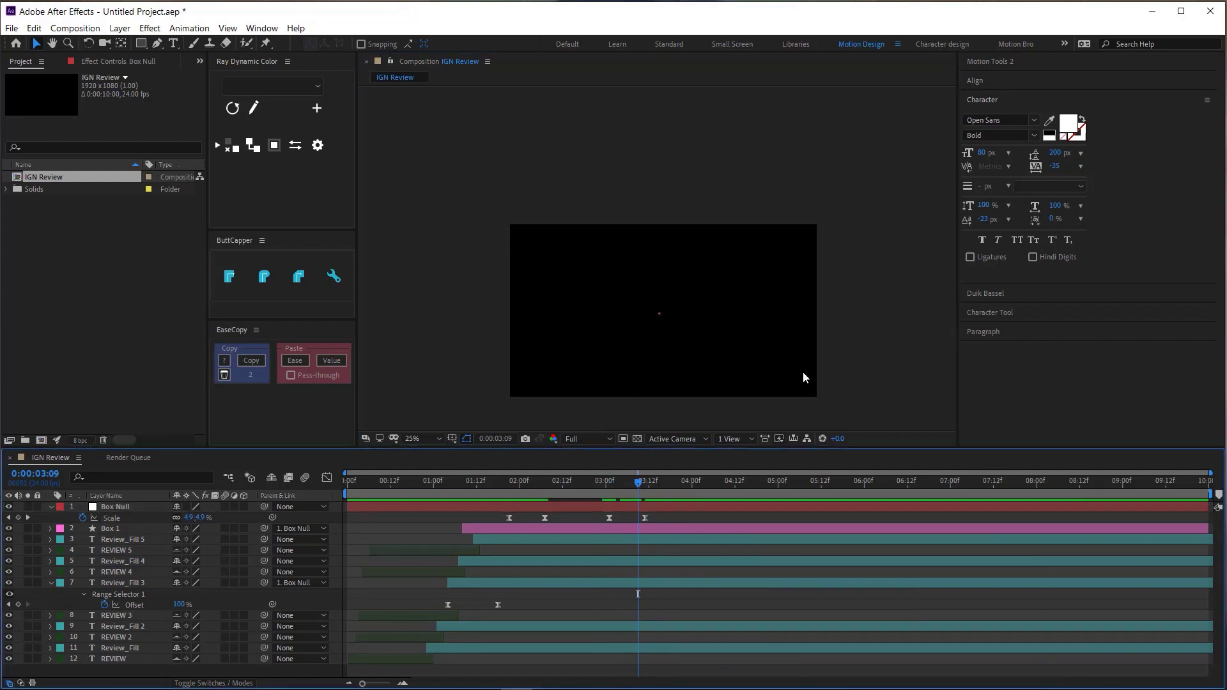
key(ctrl+a)
key(ctrl+grave)
key(F2)
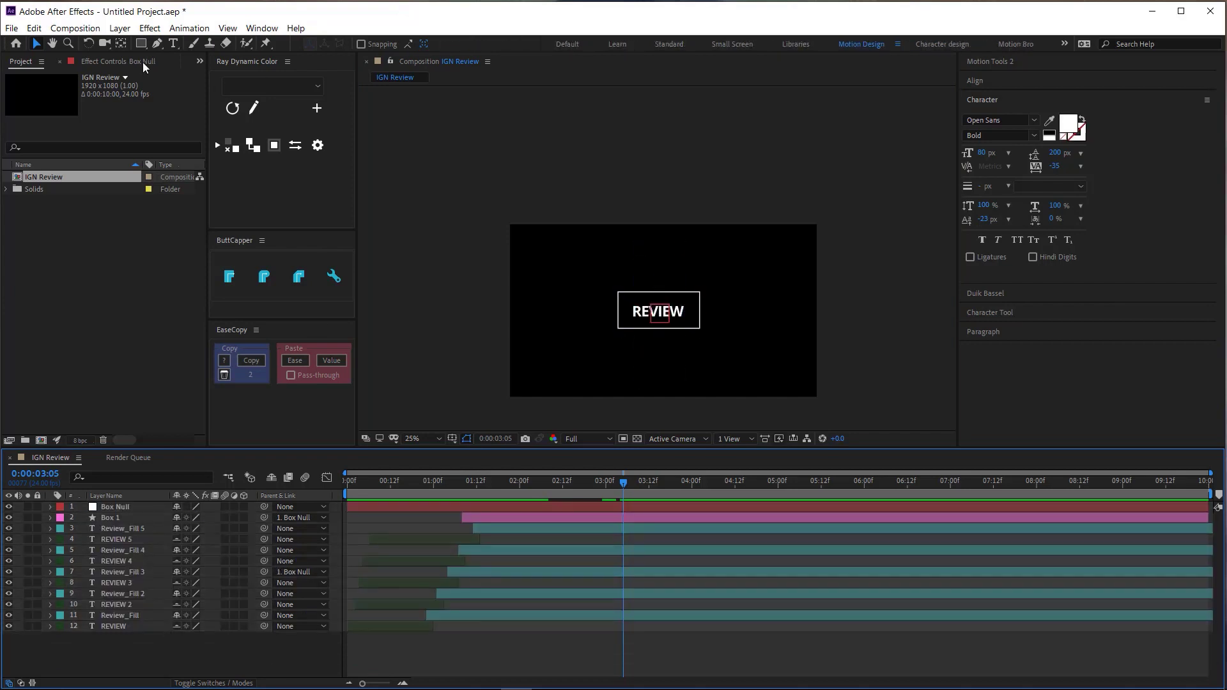
Draw a larger rectangle around REVIEW and nudge it slightly left and up.
key(q)
drag(568, 254, 762, 371)
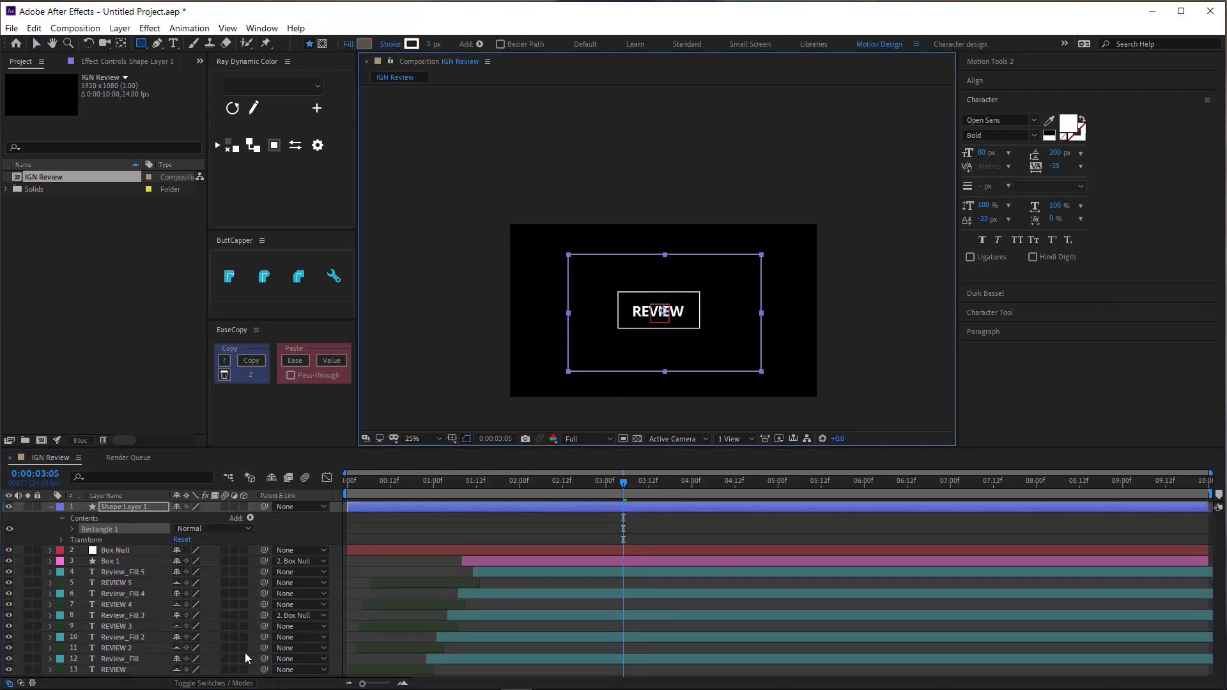
key(v)
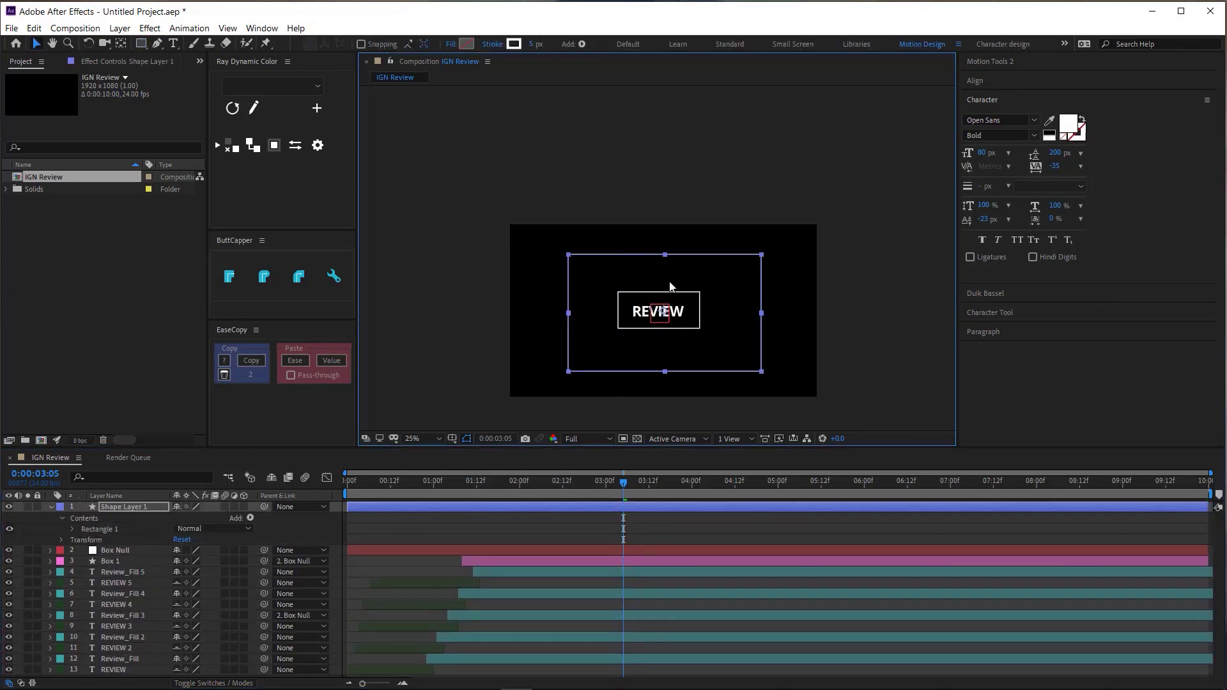
drag(664, 312, 658, 312)
Rename the new shape layer 'Box 2' and give it a pink label.
click(131, 507)
key(Return)
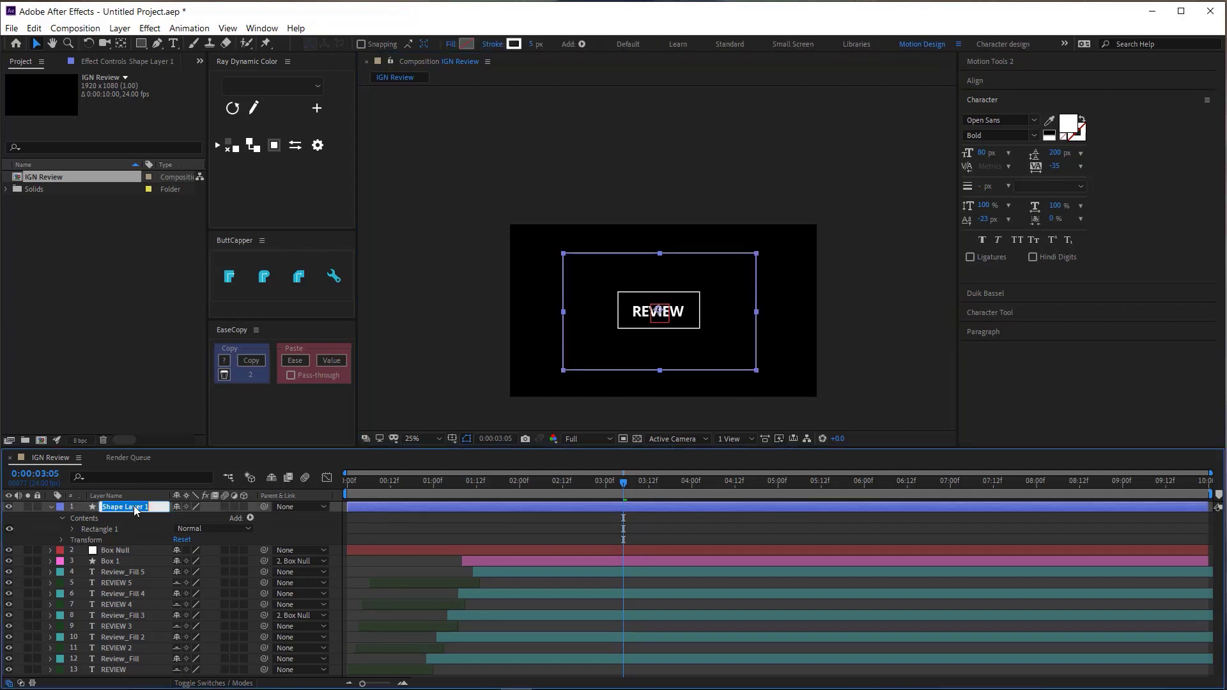
text(Box 2)
key(Return)
click(58, 507)
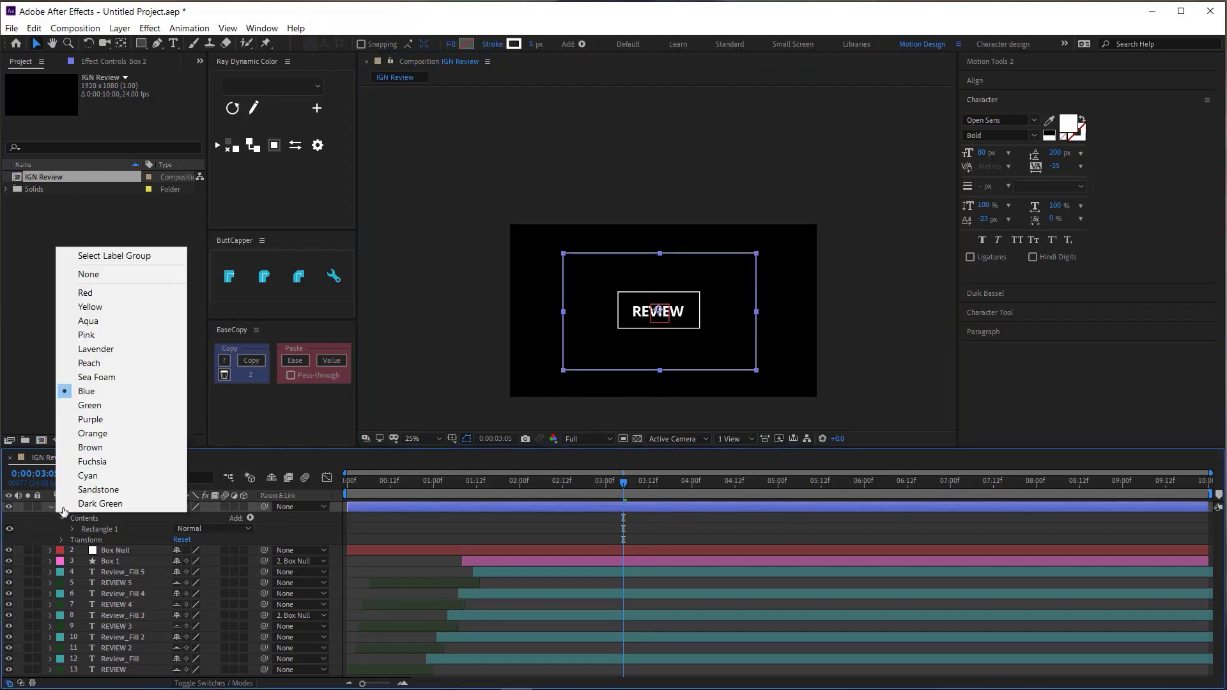
click(86, 335)
click(800, 328)
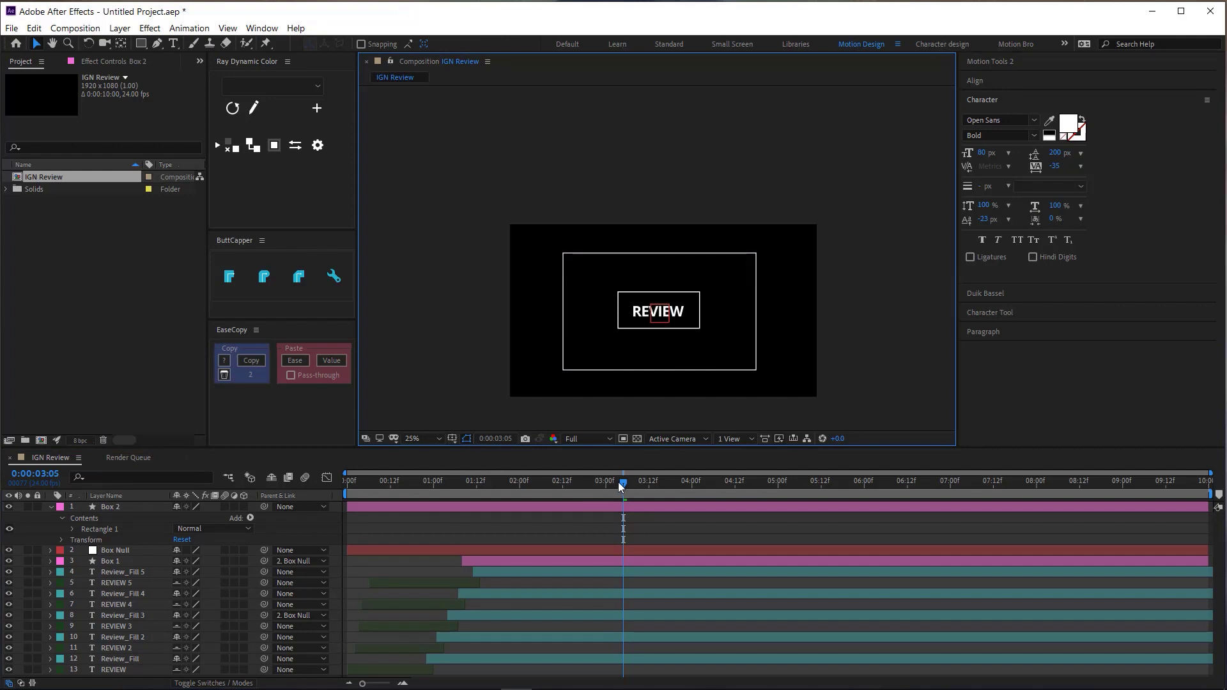
Move Box 2's anchor point to its bottom-centre edge with the Pan Behind tool.
click(131, 508)
key(y)
drag(659, 311, 658, 370)
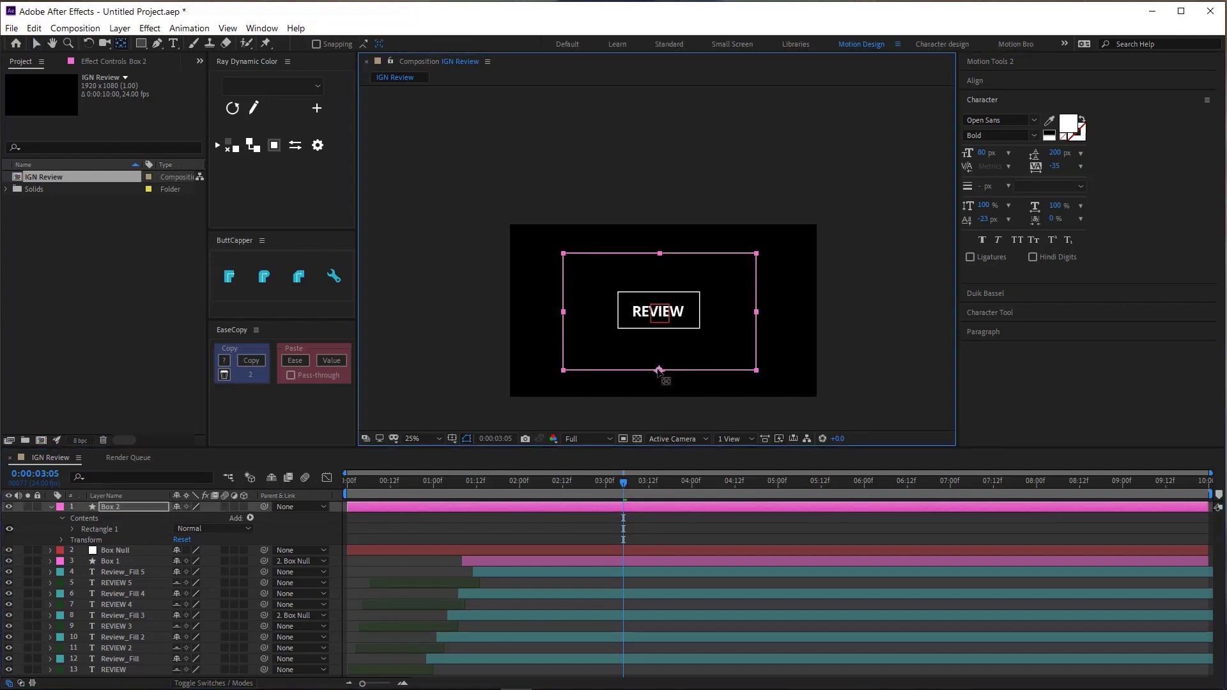
Unlink Box 2's scale and flatten it to 100, 1% into a line.
click(868, 345)
key(v)
click(676, 371)
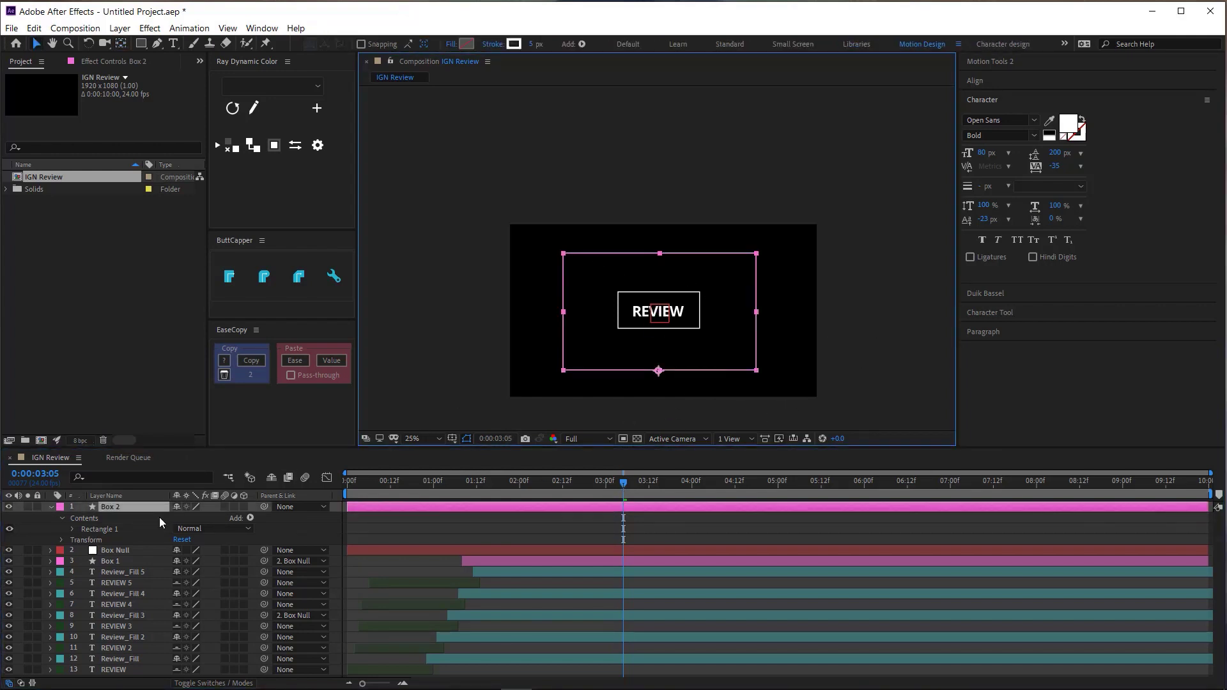
key(s)
click(179, 518)
drag(207, 517, 147, 518)
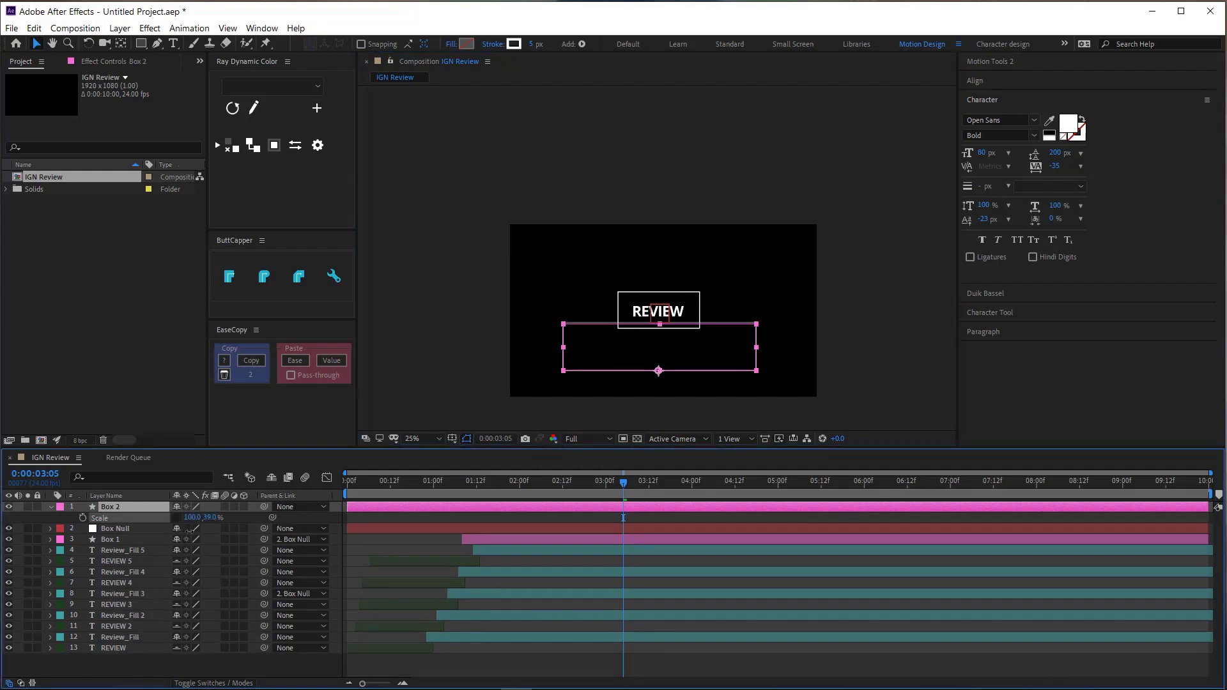
click(211, 517)
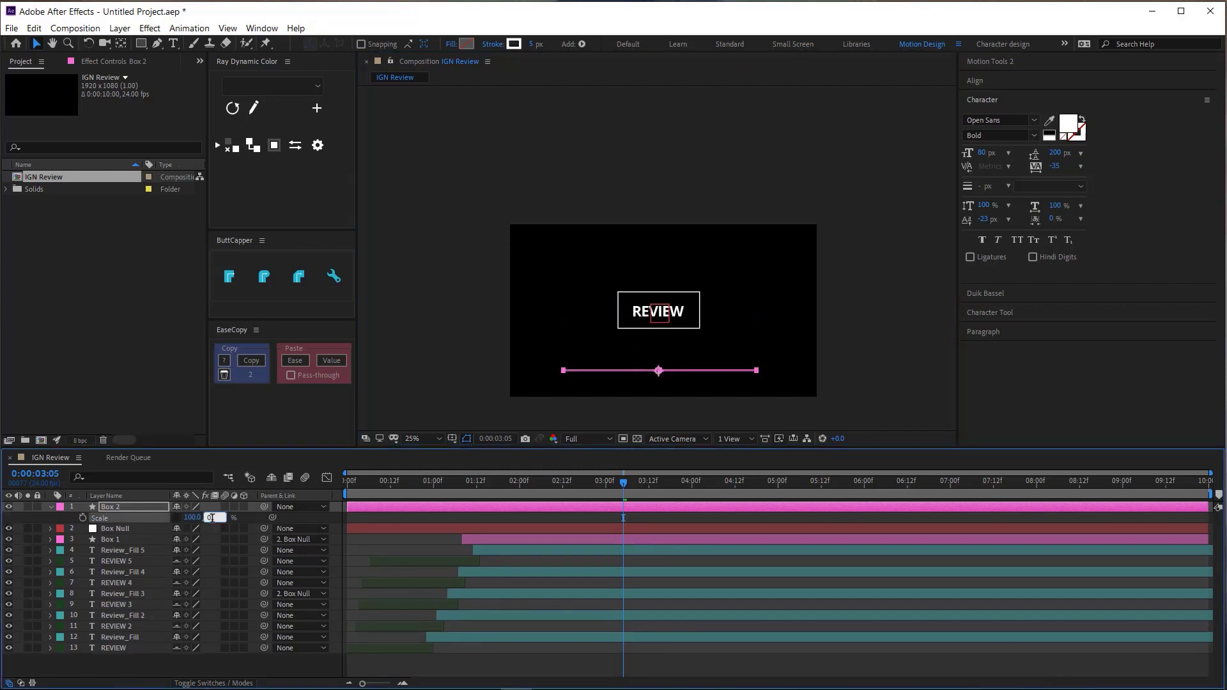
key(Return)
Duplicate the flattened Box 2 and name the copy 'Box Fill'.
key(ctrl+d)
key(Return)
text(Box Fill)
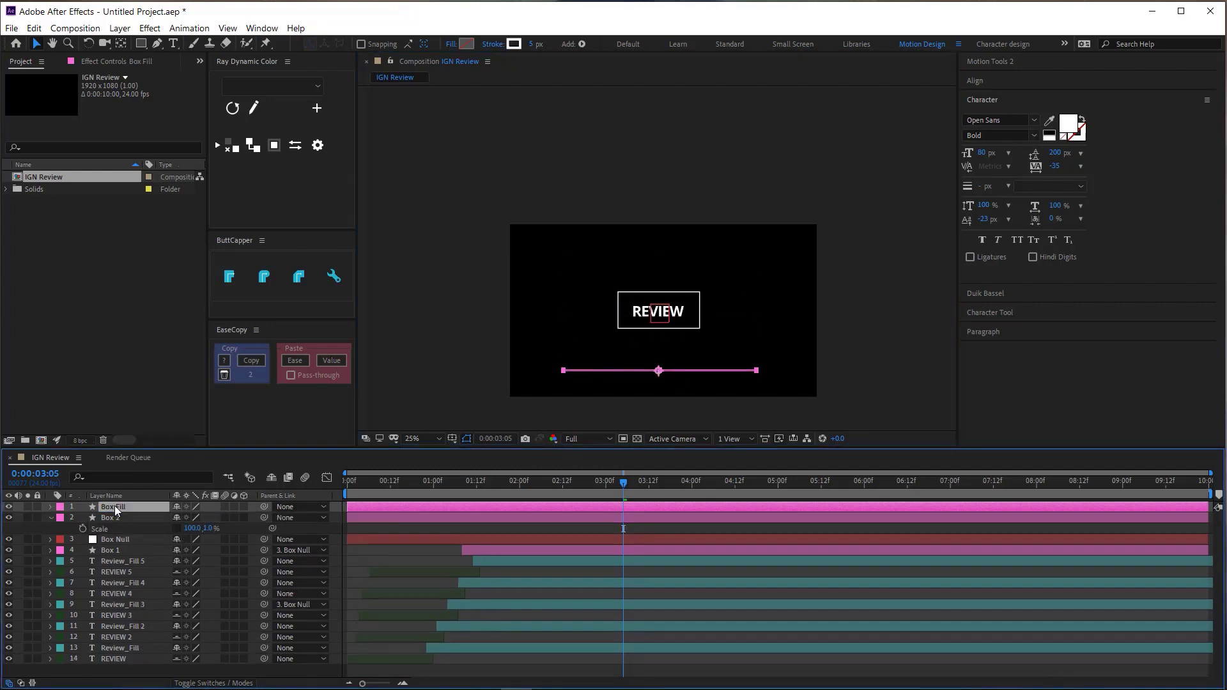
key(Return)
key(Return)
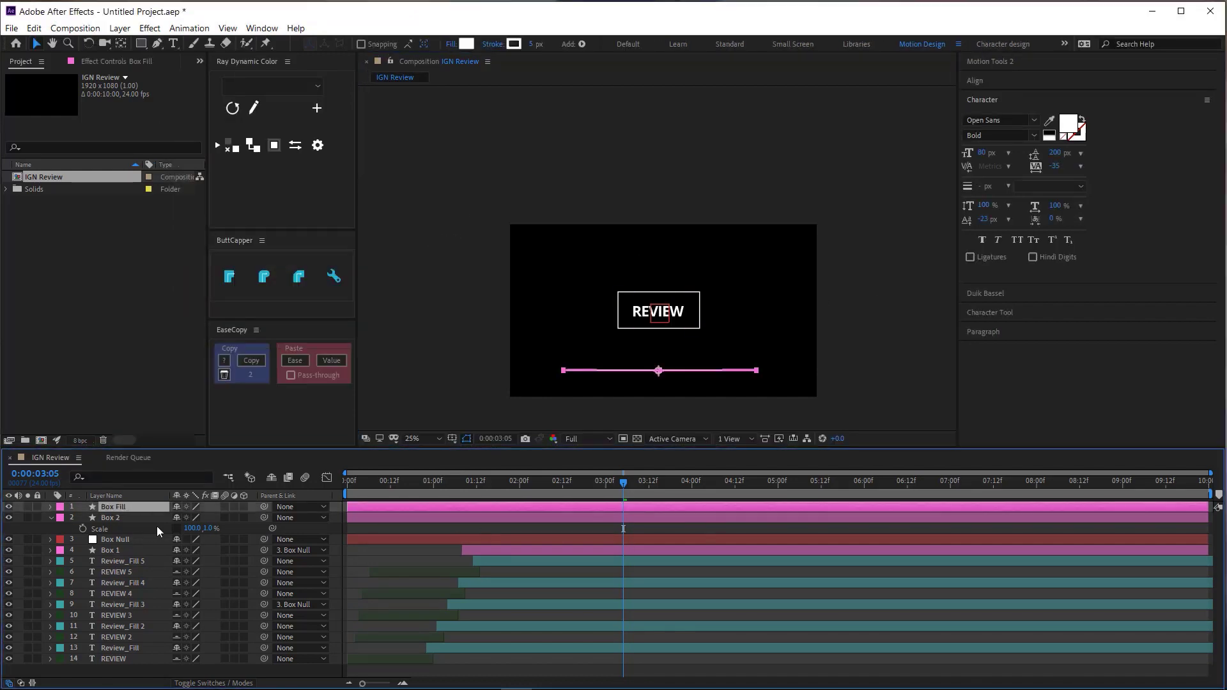
Trim both Box 2 and Box Fill to start at the 03:05 playhead.
key(alt+bracketright)
key(ctrl+z)
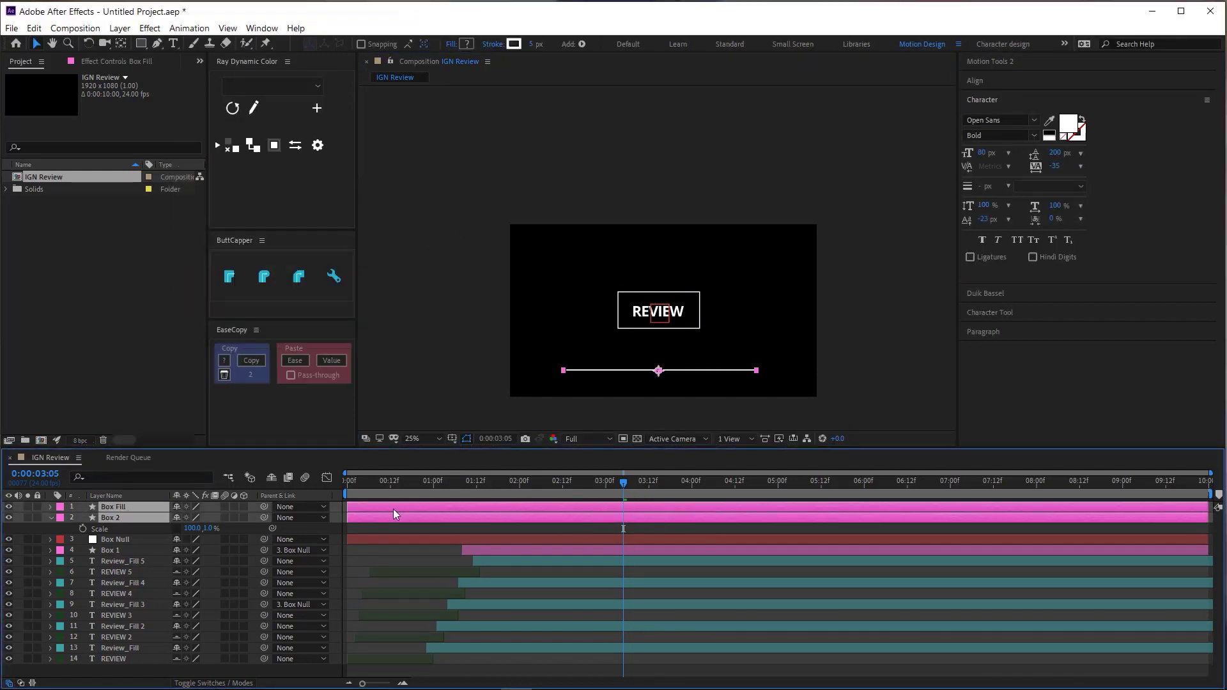
key(alt+bracketleft)
click(793, 416)
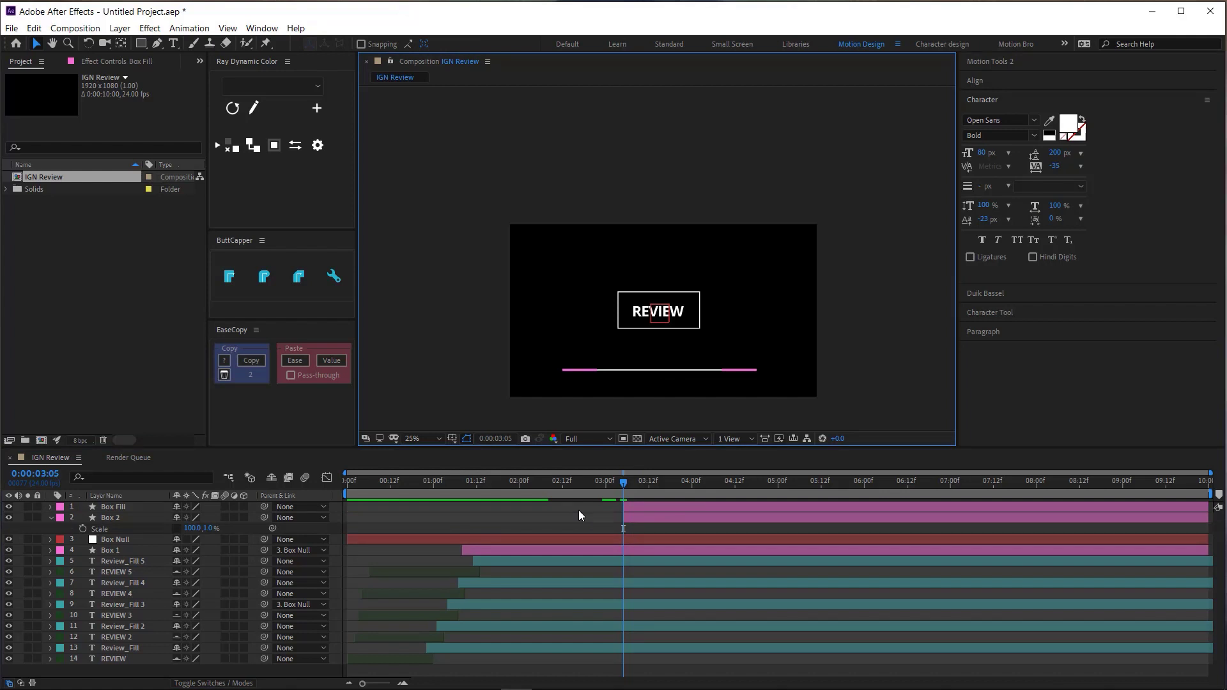
drag(622, 488, 631, 490)
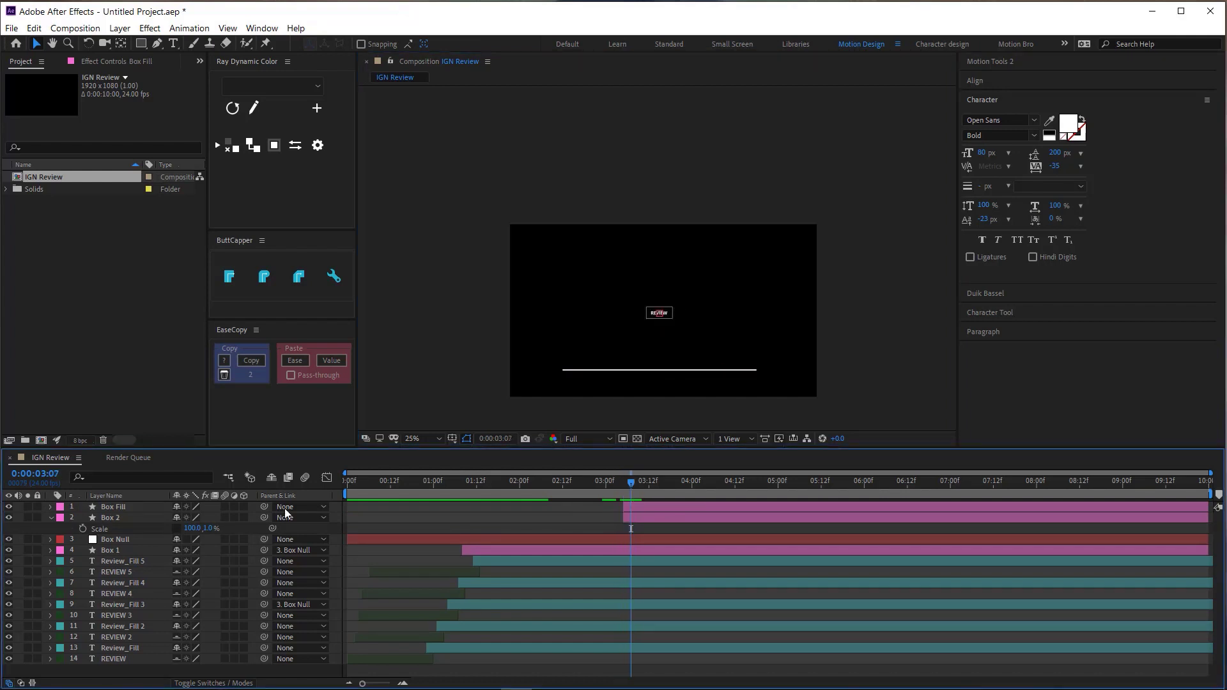
click(134, 507)
click(132, 518)
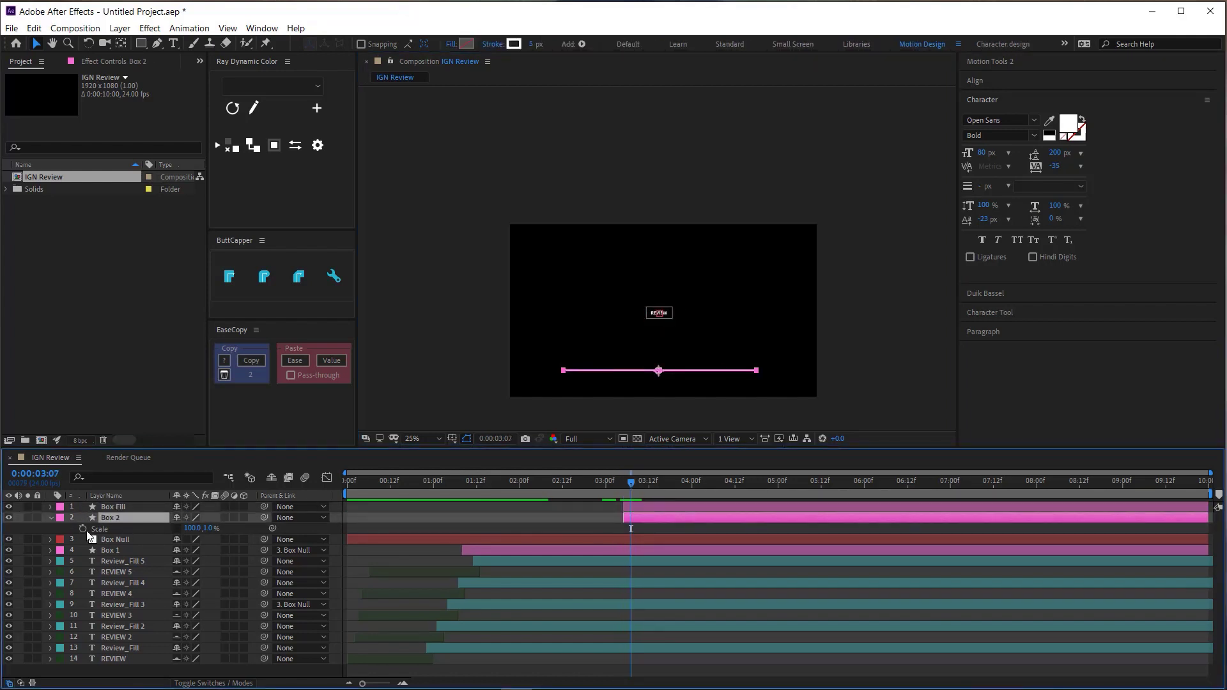
Keyframe Box 2's line Position moving lower between 3:04 and 3:07, with eased keys.
click(82, 529)
drag(631, 486, 619, 488)
key(shift+p)
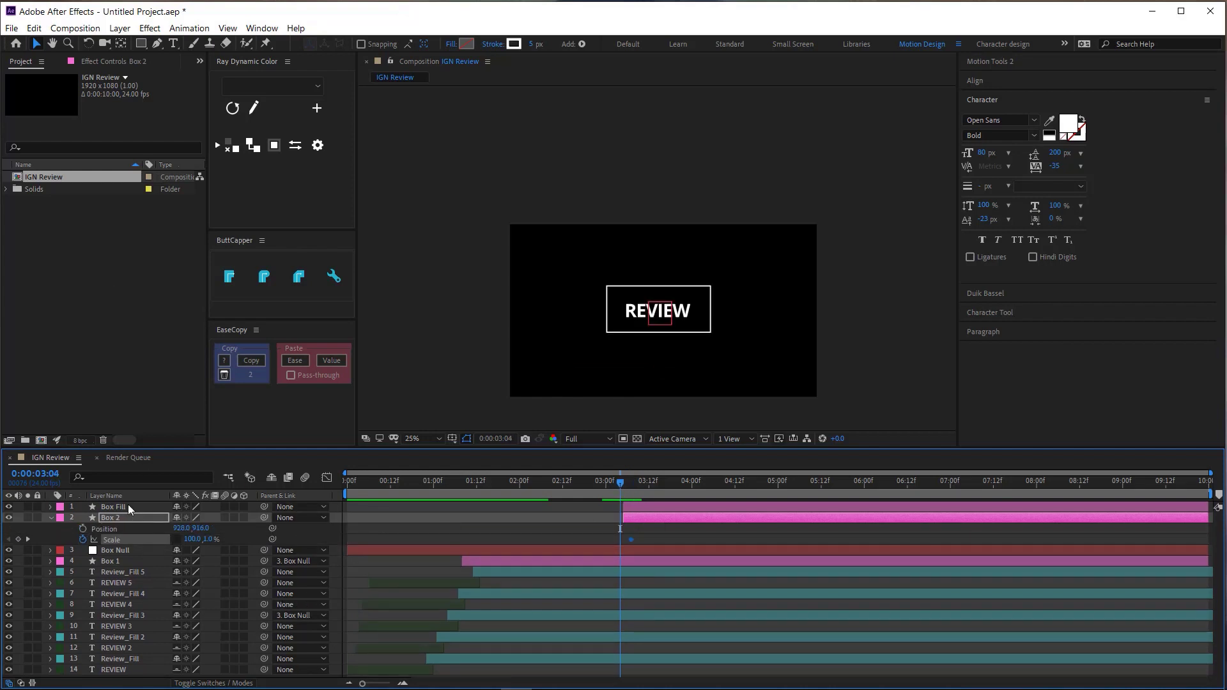
mouse_move(621, 489)
mouse_down()
mouse_move(634, 491)
mouse_move(624, 492)
mouse_up()
key(alt+shift+p)
drag(192, 529, 616, 529)
key(F9)
mouse_move(626, 485)
mouse_down()
mouse_move(611, 500)
mouse_move(632, 518)
mouse_up()
click(637, 517)
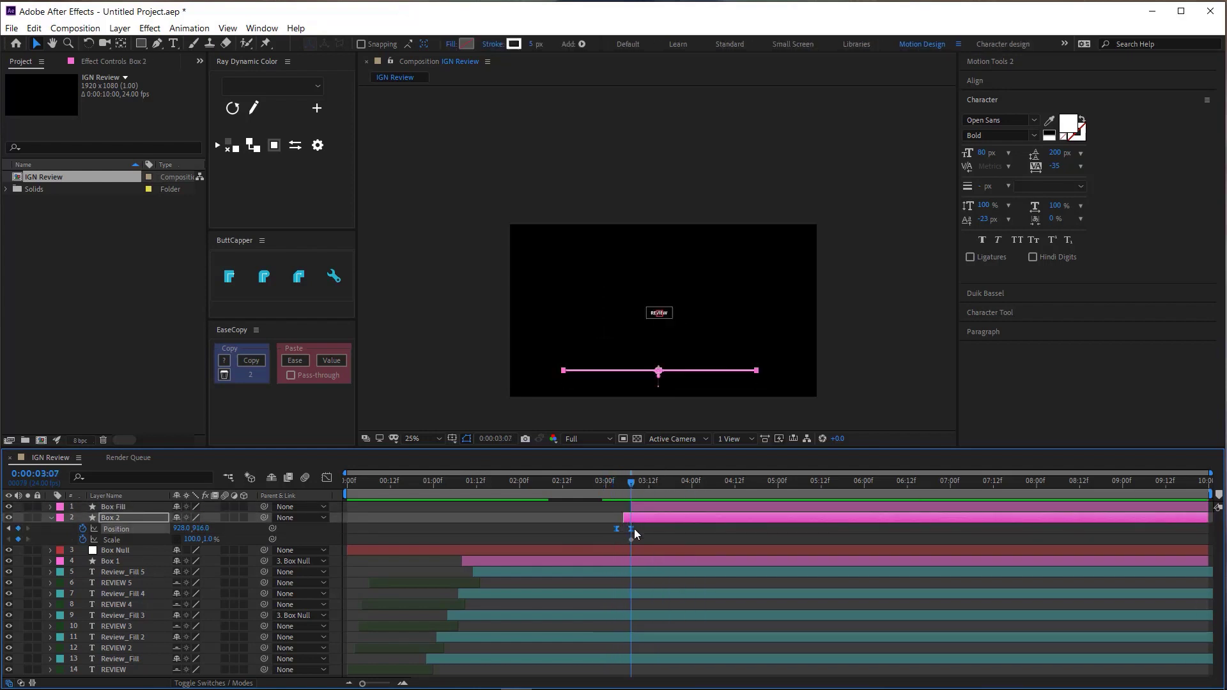
key(Page_Up)
key(Page_Up)
key(Page_Up)
Start Box Fill at 3:04 and keyframe its Position sliding down by 3:07, eased.
click(565, 501)
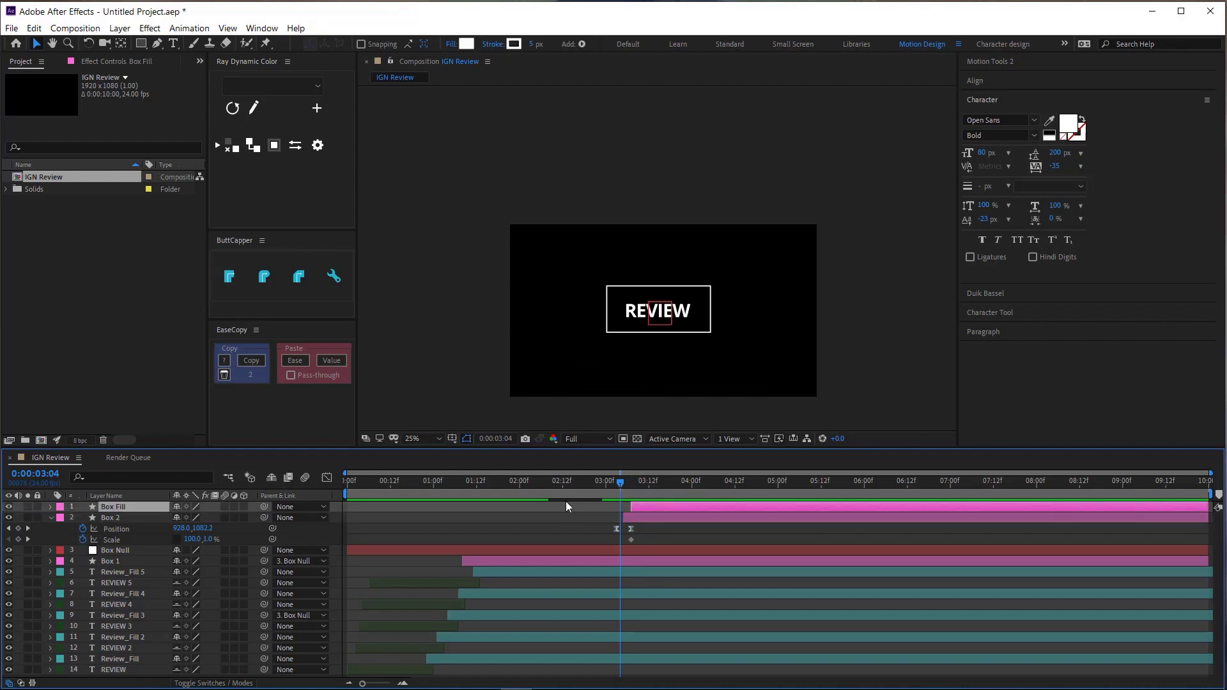
key(bracketleft)
key(p)
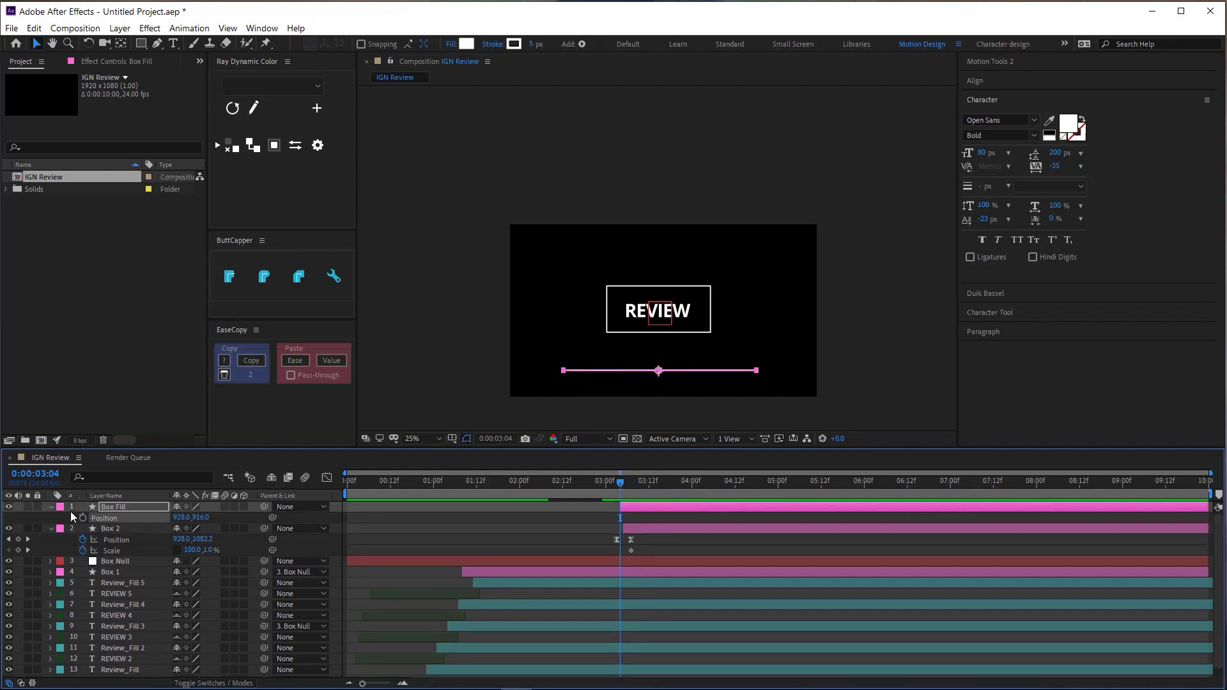
drag(565, 549, 639, 536)
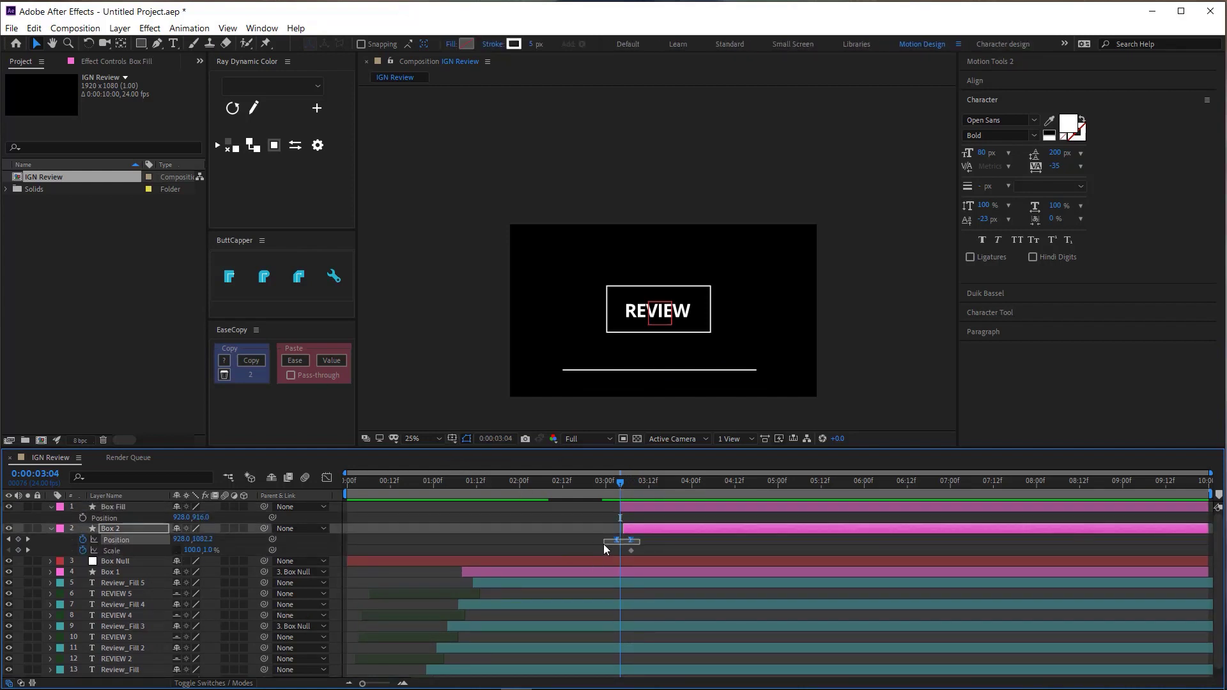
key(ctrl+c)
click(654, 506)
key(ctrl+v)
drag(621, 486, 631, 487)
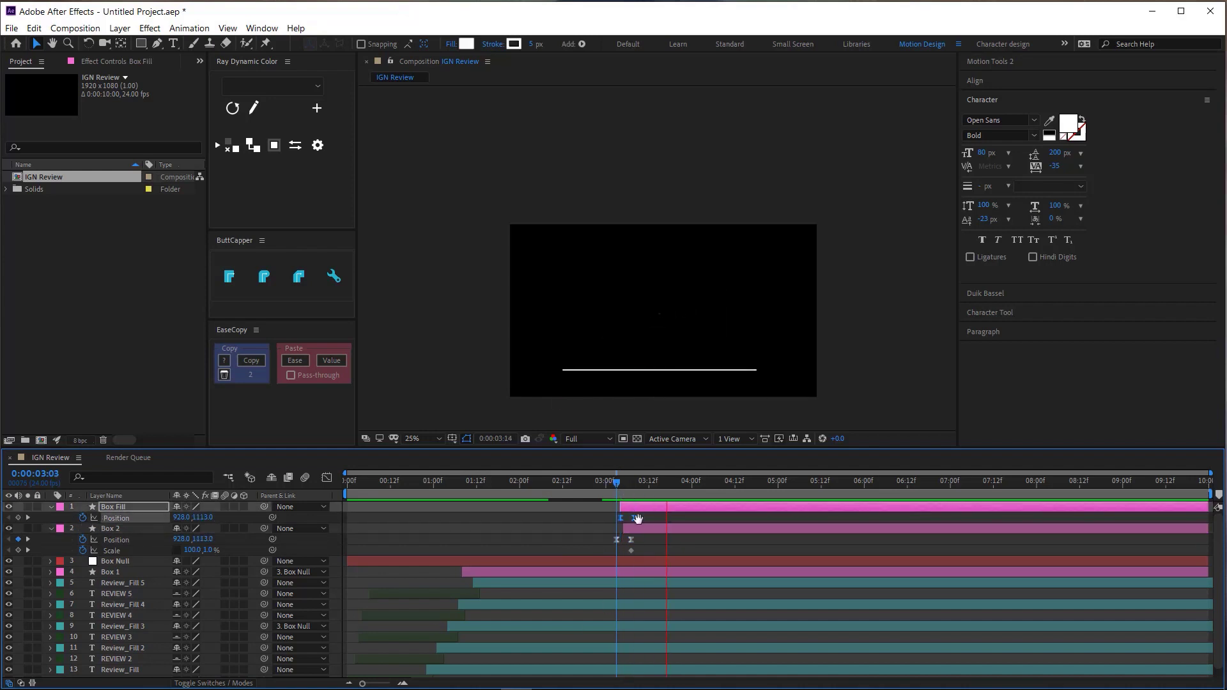
Trim Box 2 to start at 3:08 and delete its Position keyframes.
click(640, 528)
key(Page_Down)
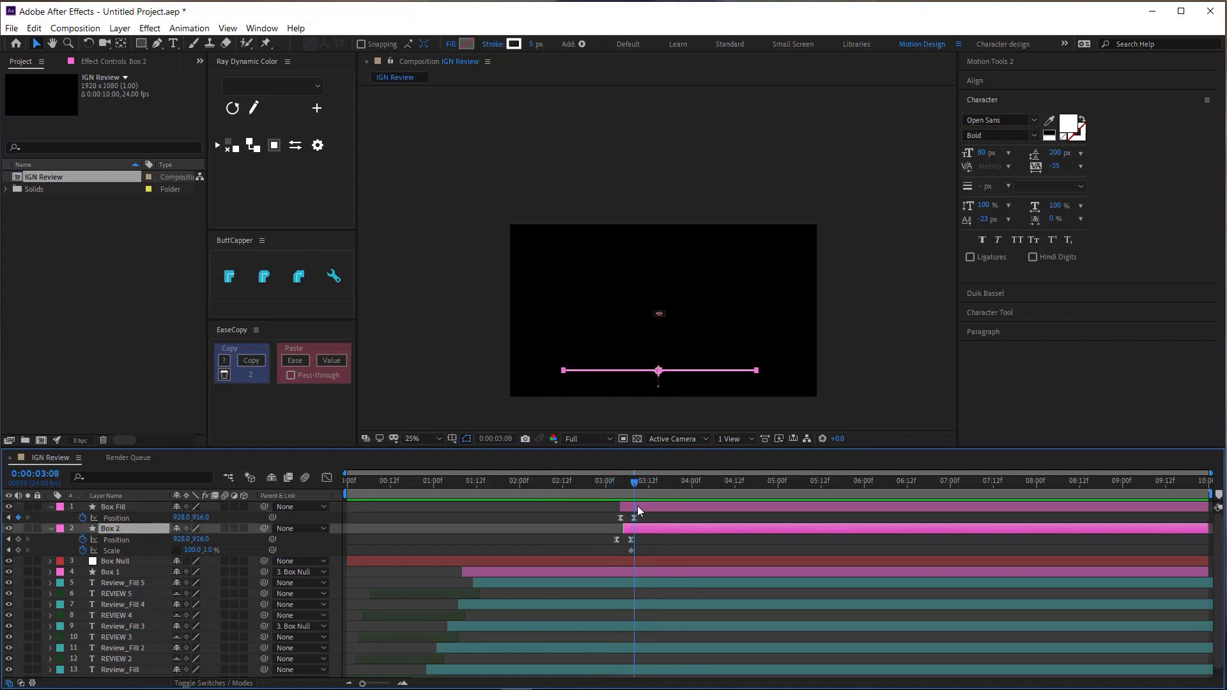
key(alt+bracketleft)
drag(554, 519, 623, 551)
key(Delete)
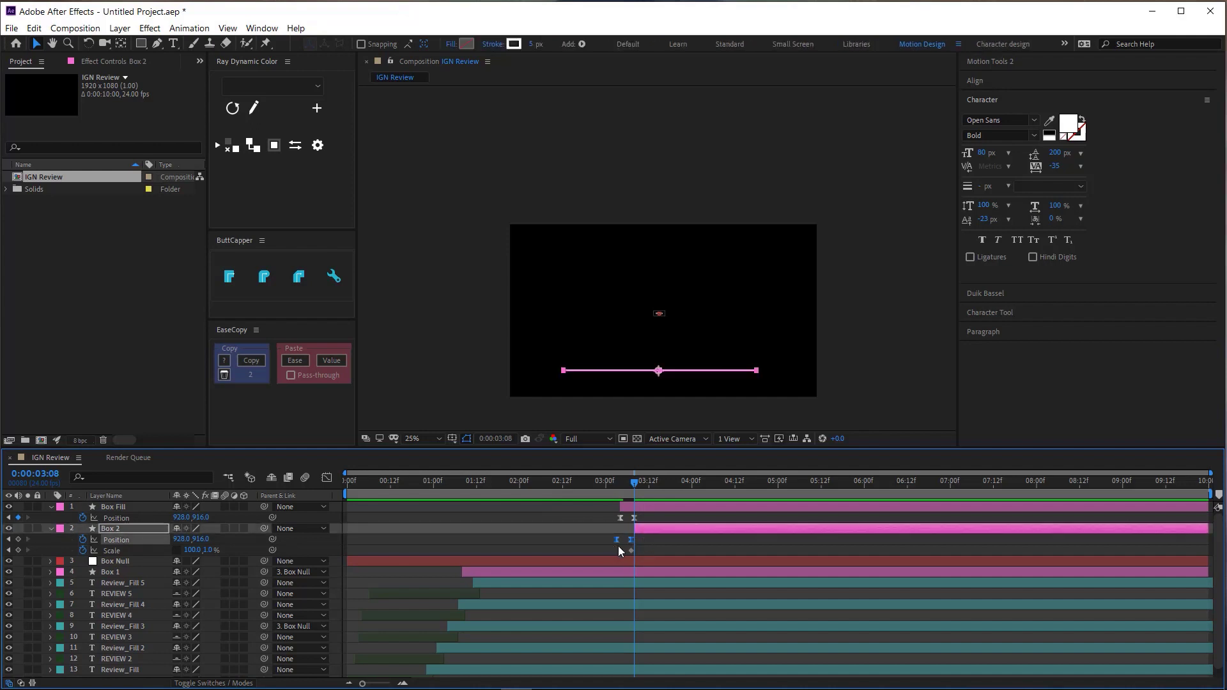
drag(639, 493, 632, 496)
Keyframe Box 2's vertical Scale from 1% at 3:08 to 100% at 3:18.
key(Page_Down)
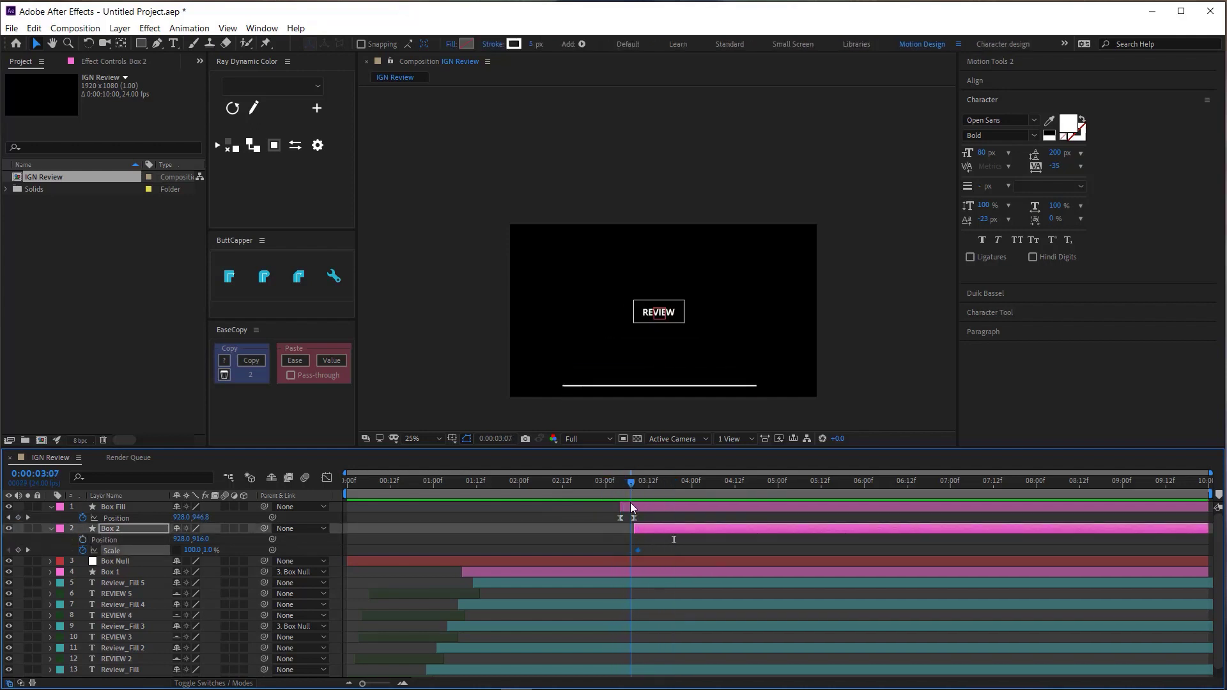
drag(637, 550, 634, 550)
key(shift+Page_Down)
click(205, 549)
text(100)
key(Return)
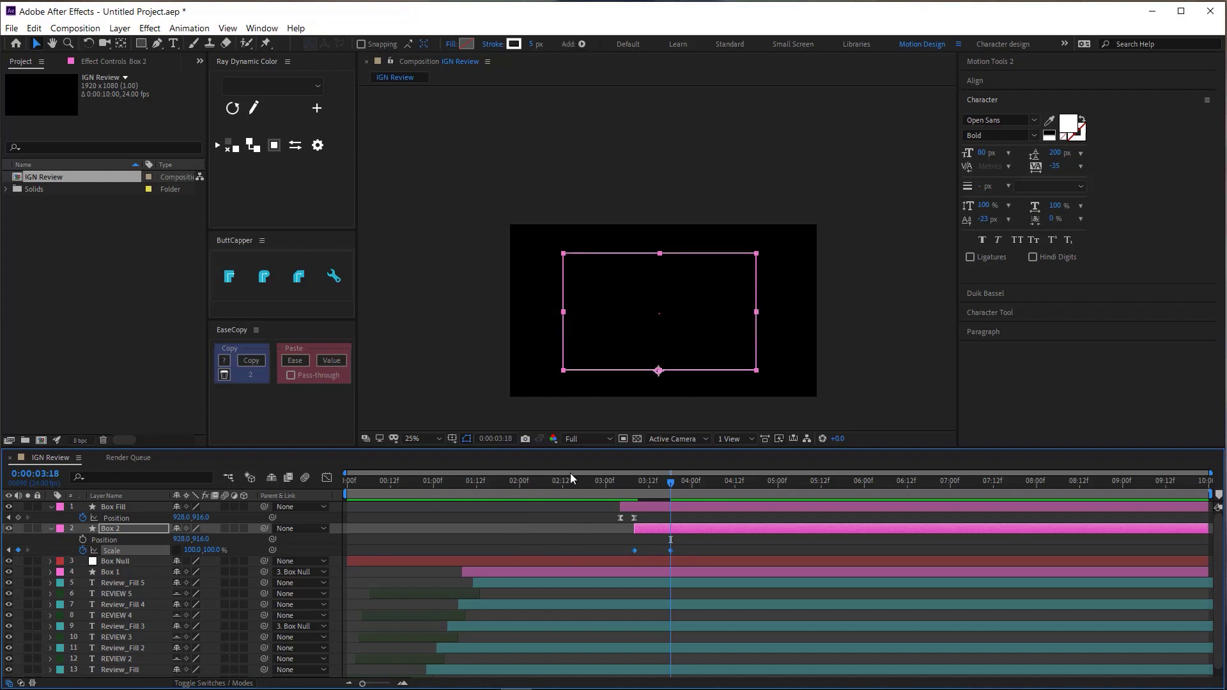
In the Graph Editor, drag the first Scale keyframe's influence handle for a sharp, fast start.
key(shift+F3)
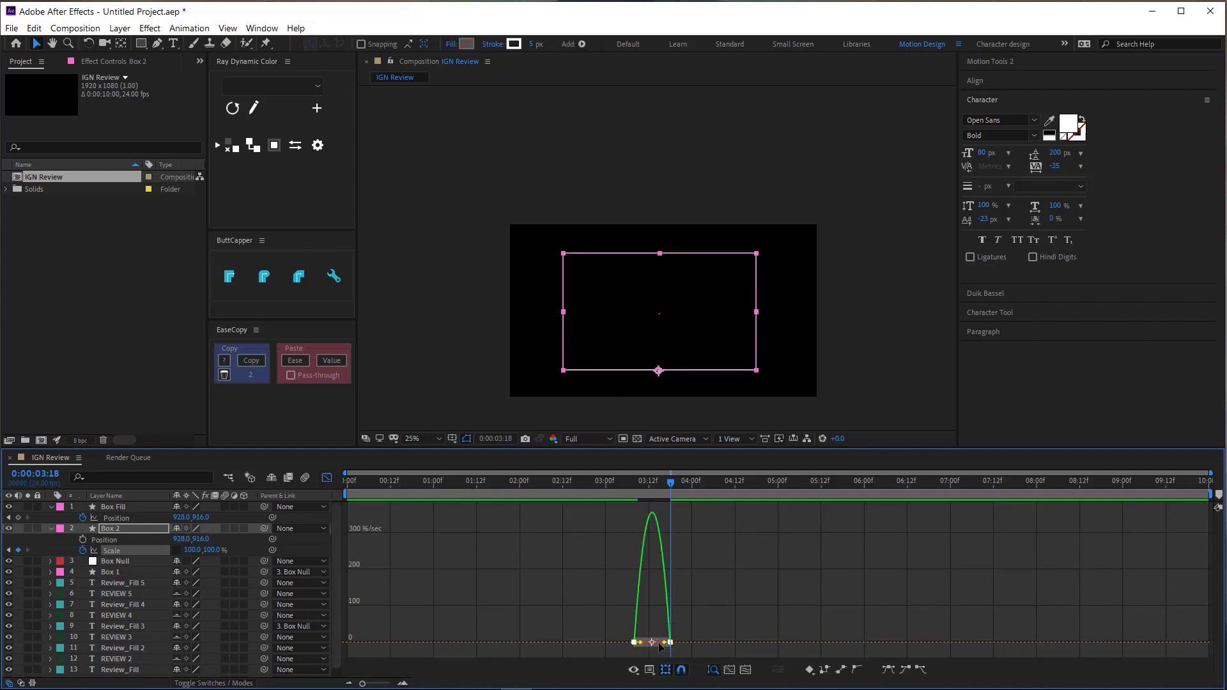
drag(731, 635, 639, 642)
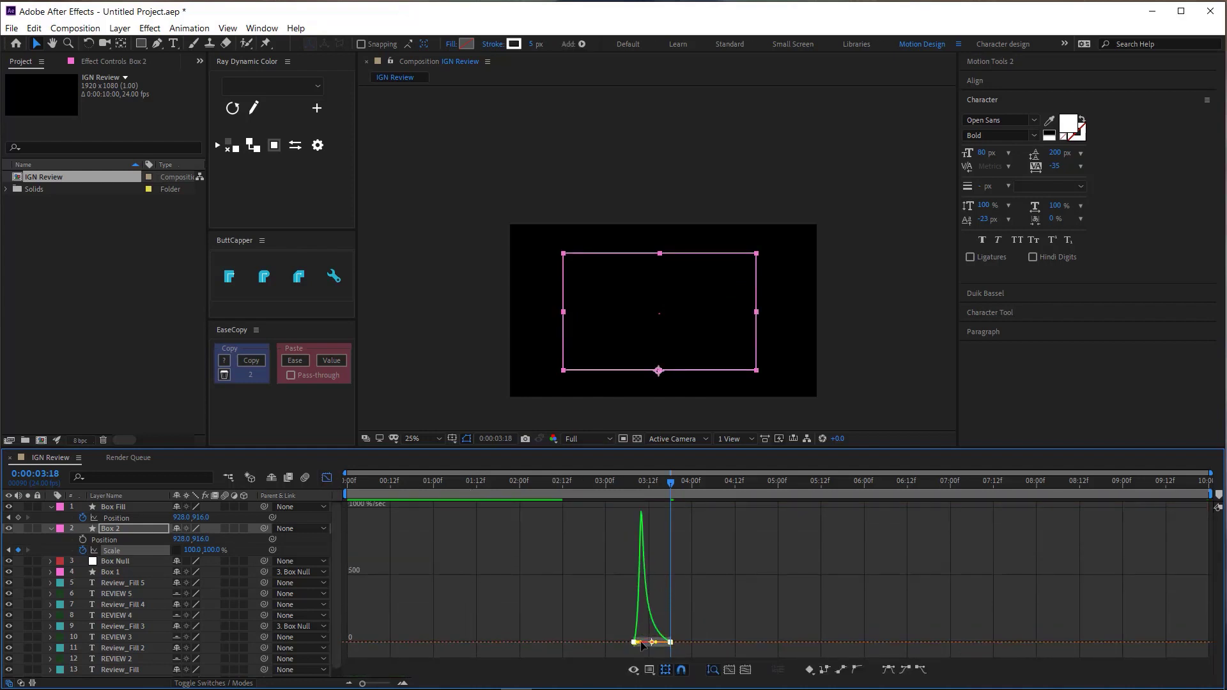
click(400, 684)
drag(684, 644, 669, 642)
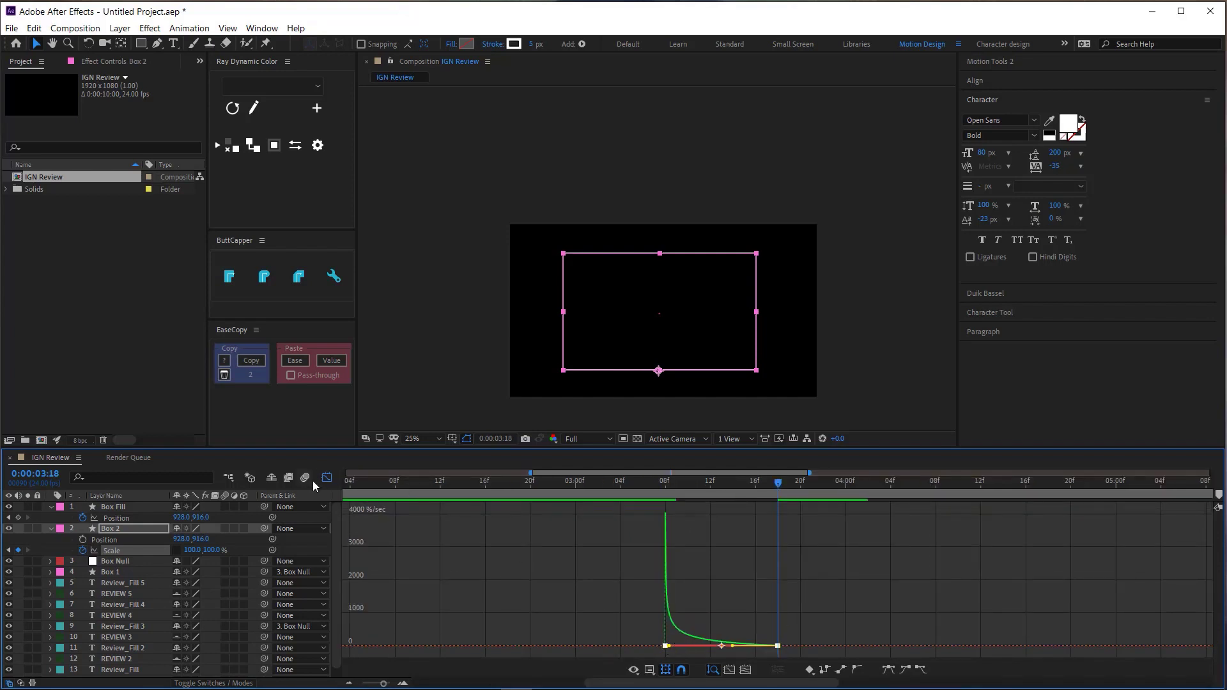
key(shift+F3)
key(space)
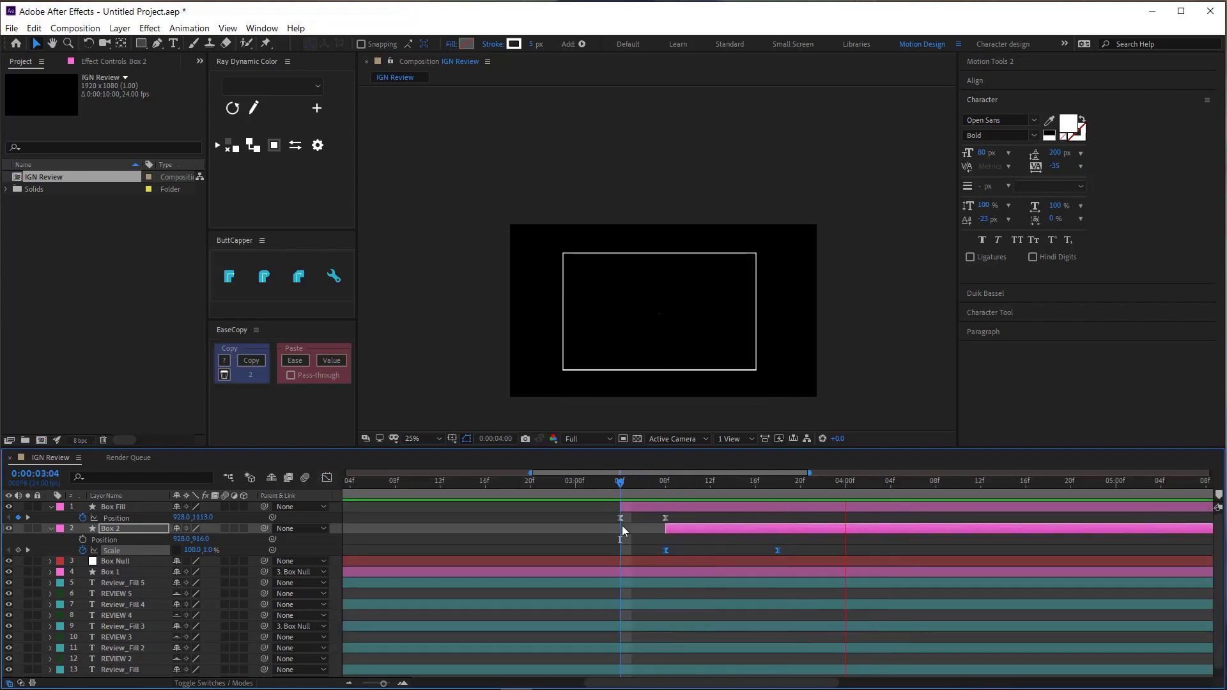
key(space)
Add Trim Paths to Box 2 and lower End to 95% to open a gap.
drag(847, 495, 768, 488)
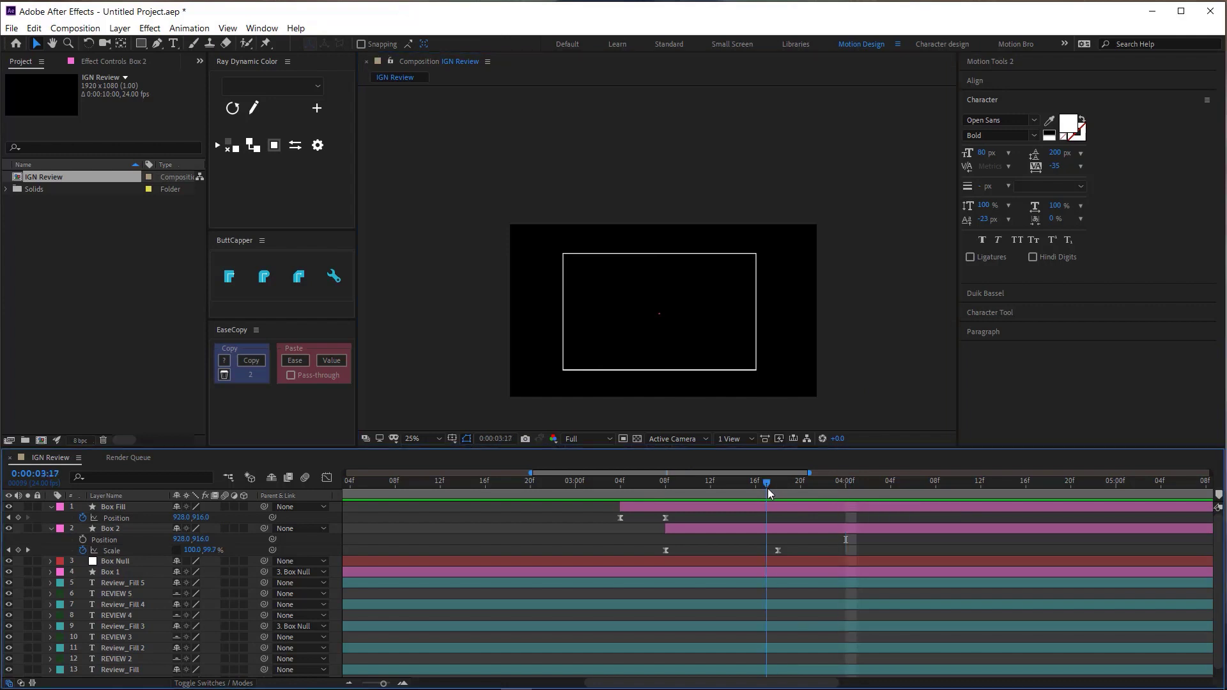
click(772, 505)
key(ctrl+Down)
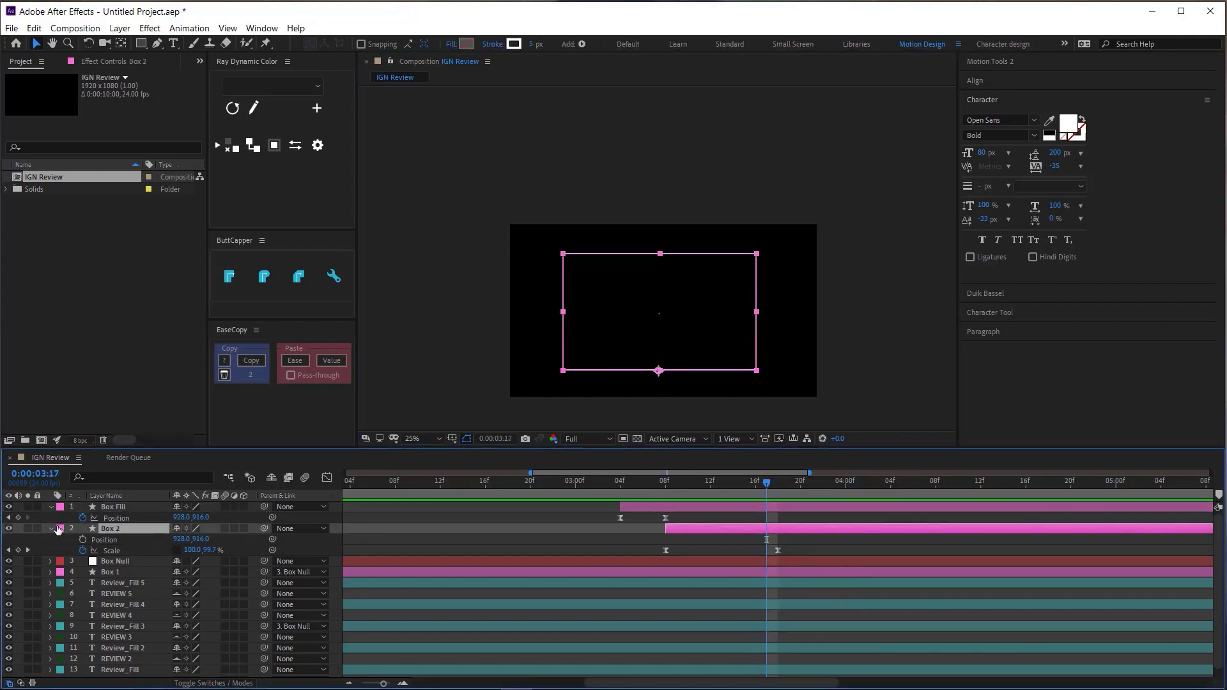
double_click(58, 529)
click(250, 540)
click(275, 471)
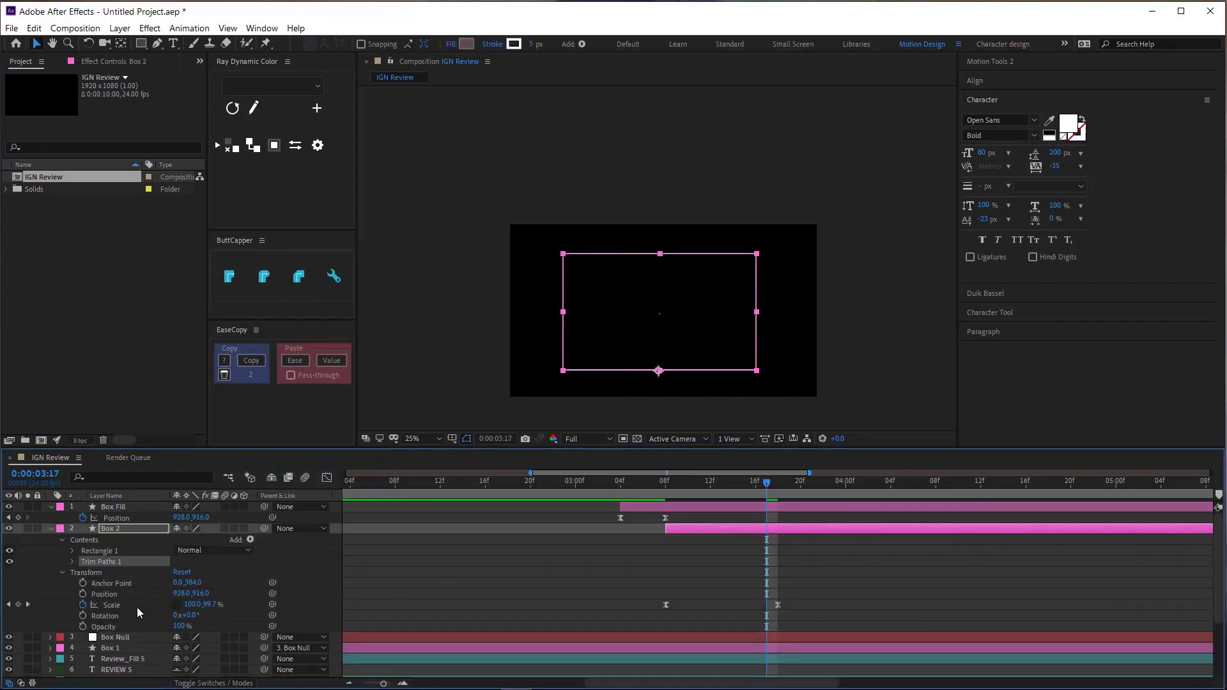
click(72, 562)
drag(181, 583, 178, 594)
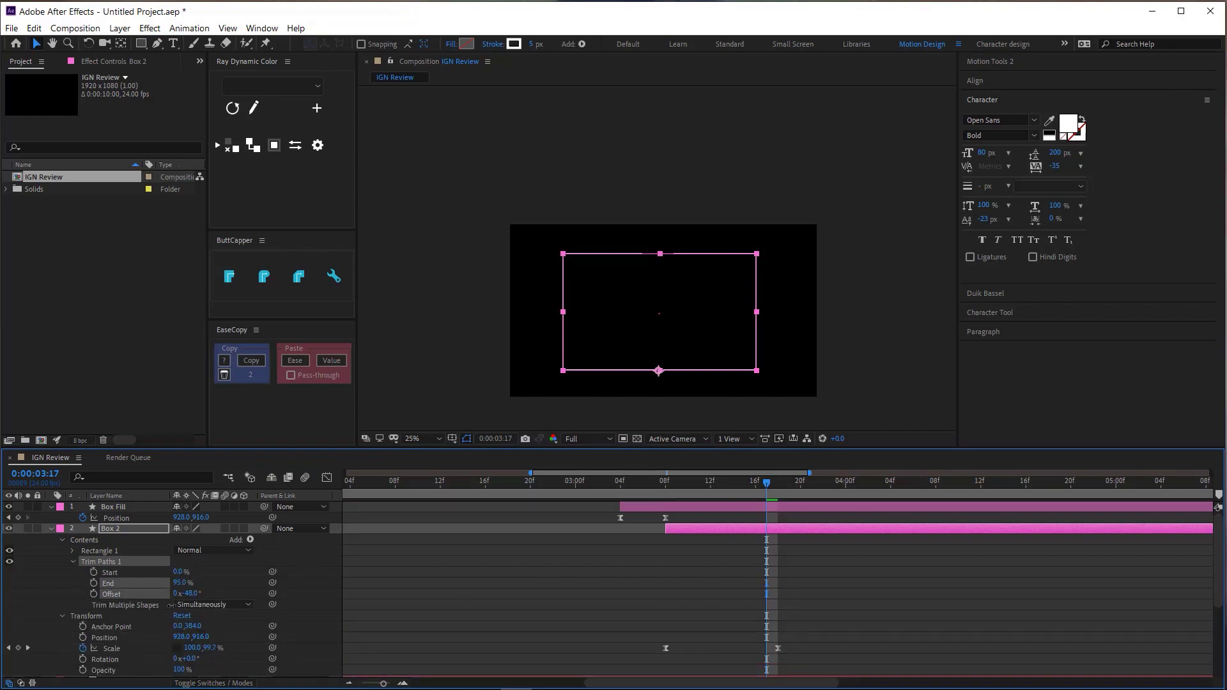
click(583, 292)
Check the top gap's position with a text cursor, then collapse all layer properties.
click(172, 43)
click(650, 250)
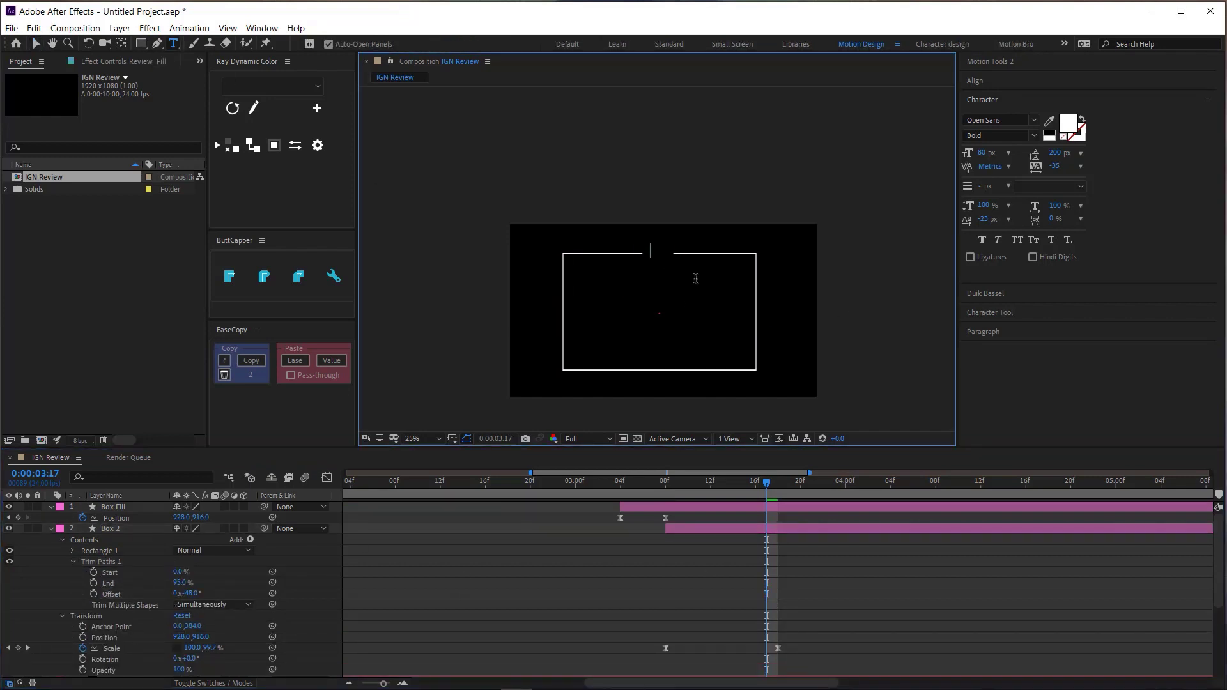
click(36, 43)
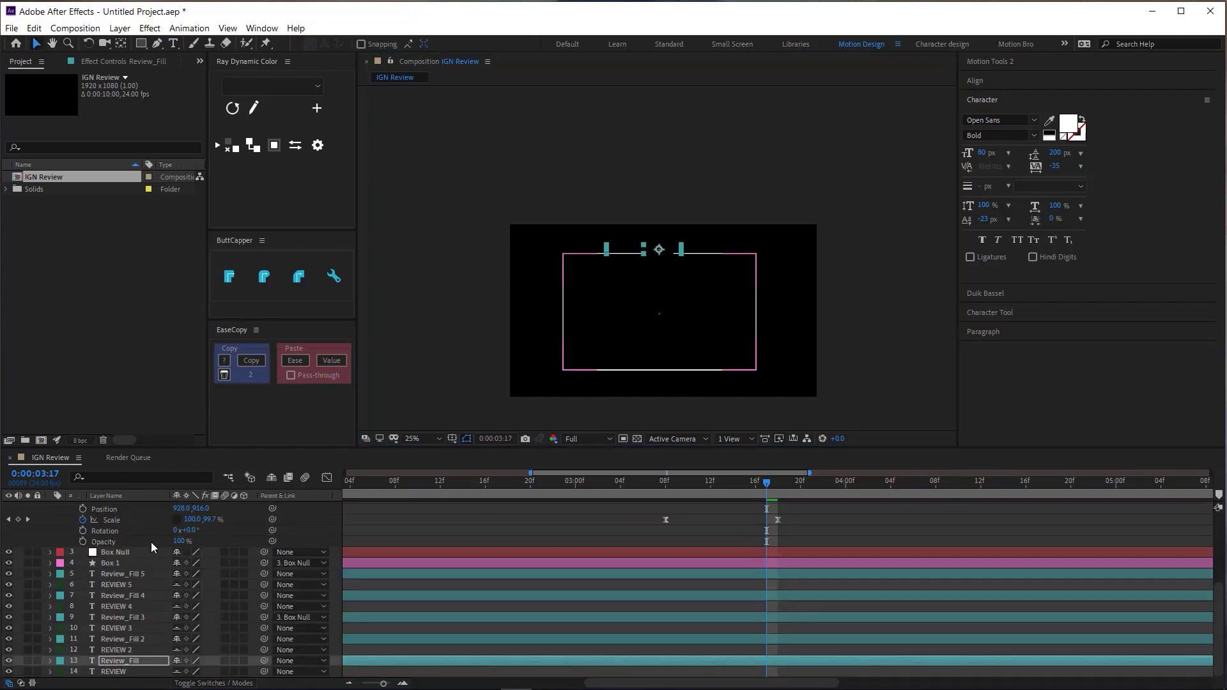
click(583, 358)
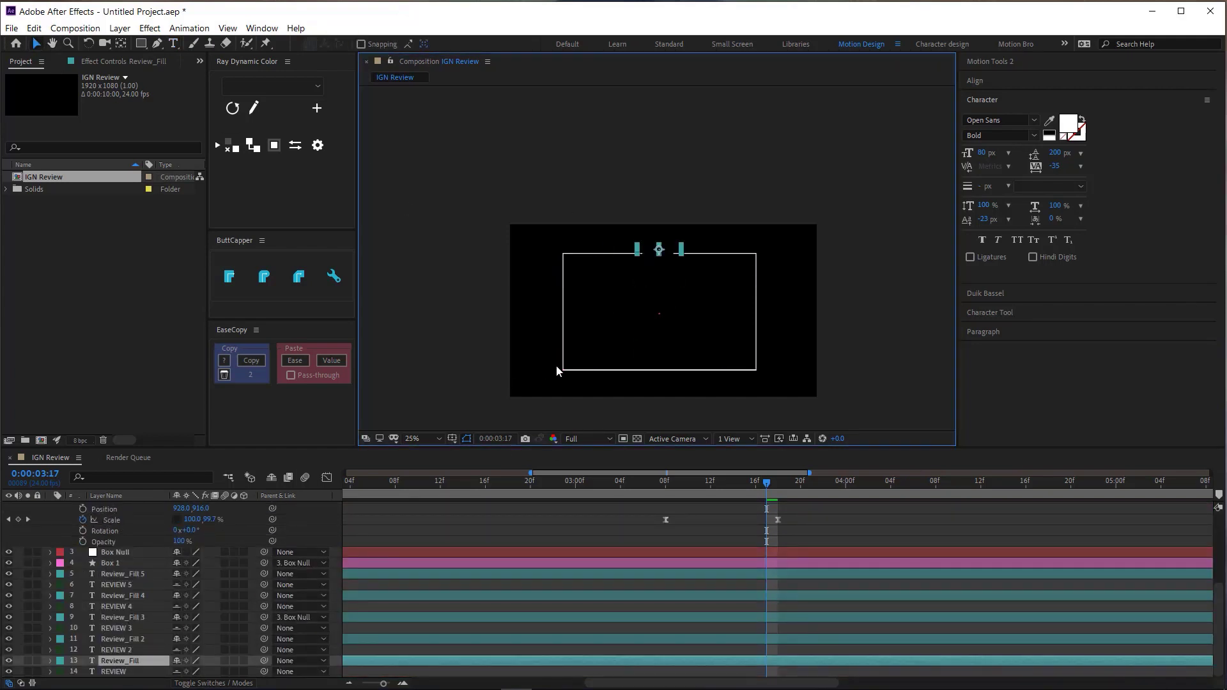
click(557, 368)
key(ctrl+a)
key(u)
key(F2)
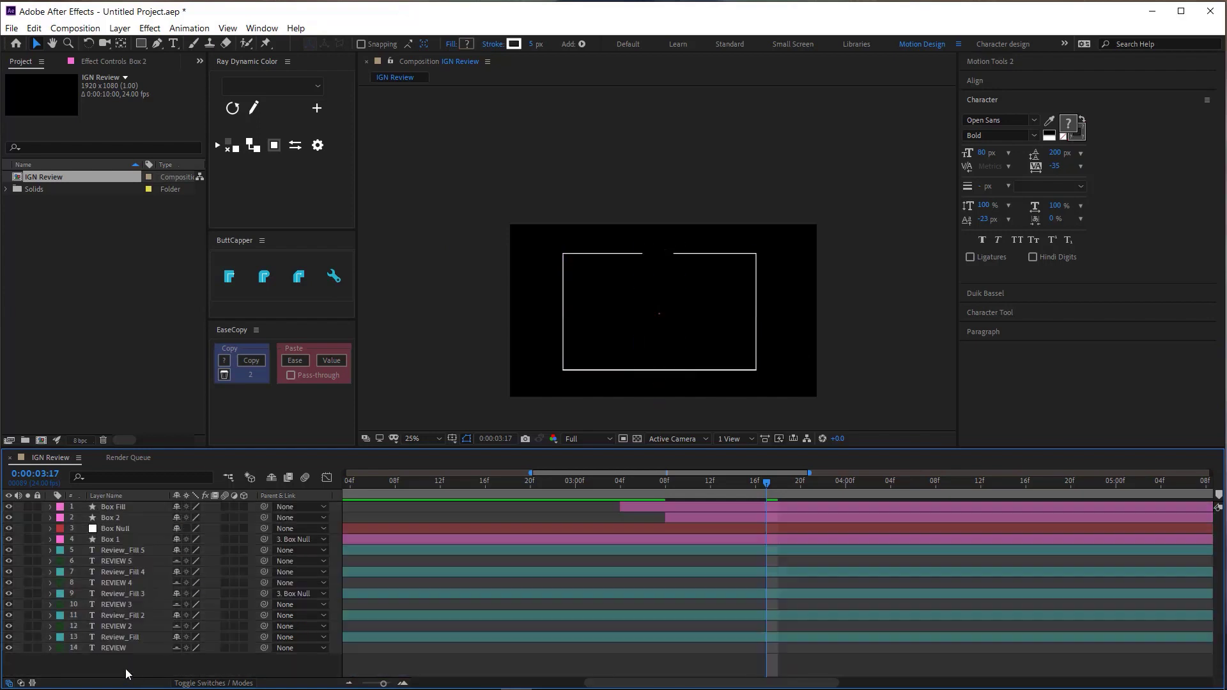
key(ctrl+t)
Hide the Review_Fill through REVIEW text layers.
click(121, 550)
shift+click(114, 648)
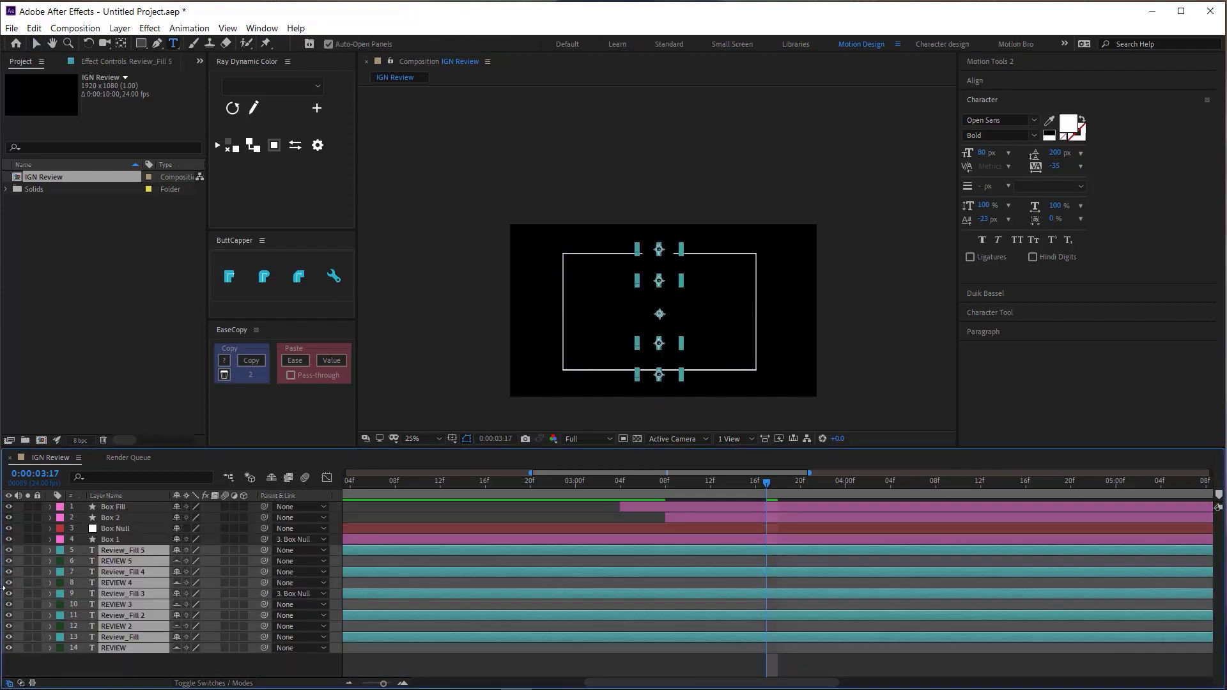
drag(9, 550, 8, 648)
Type an IGN text layer in the box's top gap and check its placement.
click(650, 259)
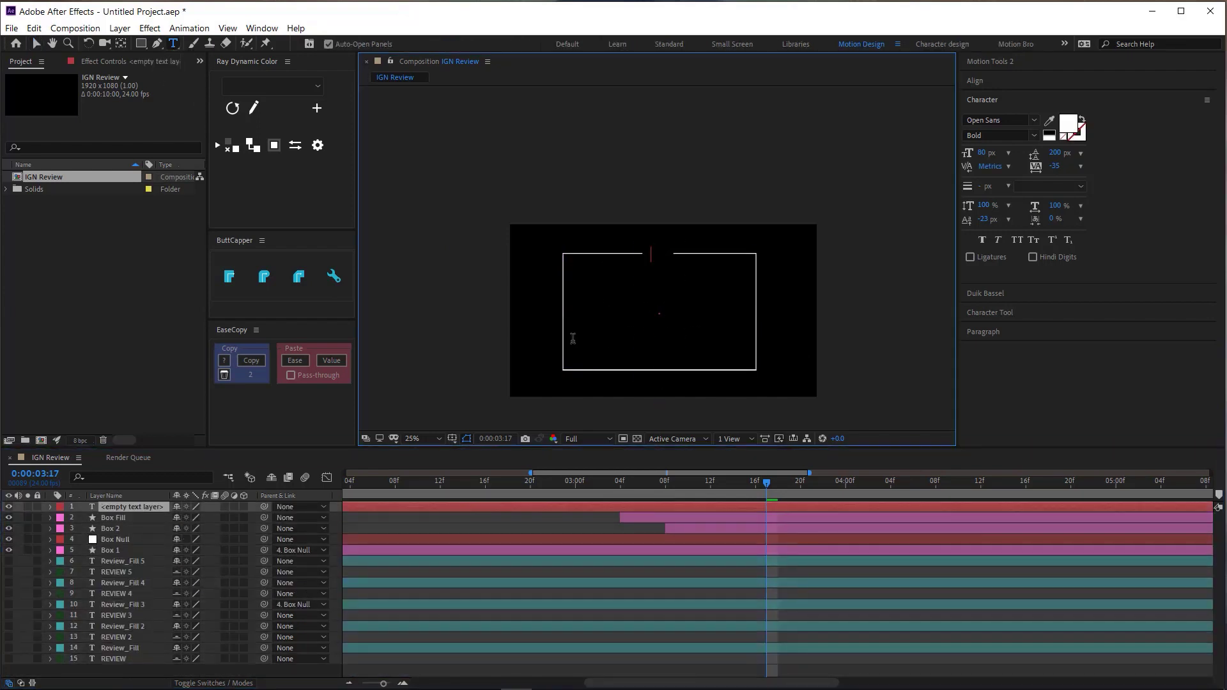
text(IGN)
click(37, 44)
click(886, 320)
key(period)
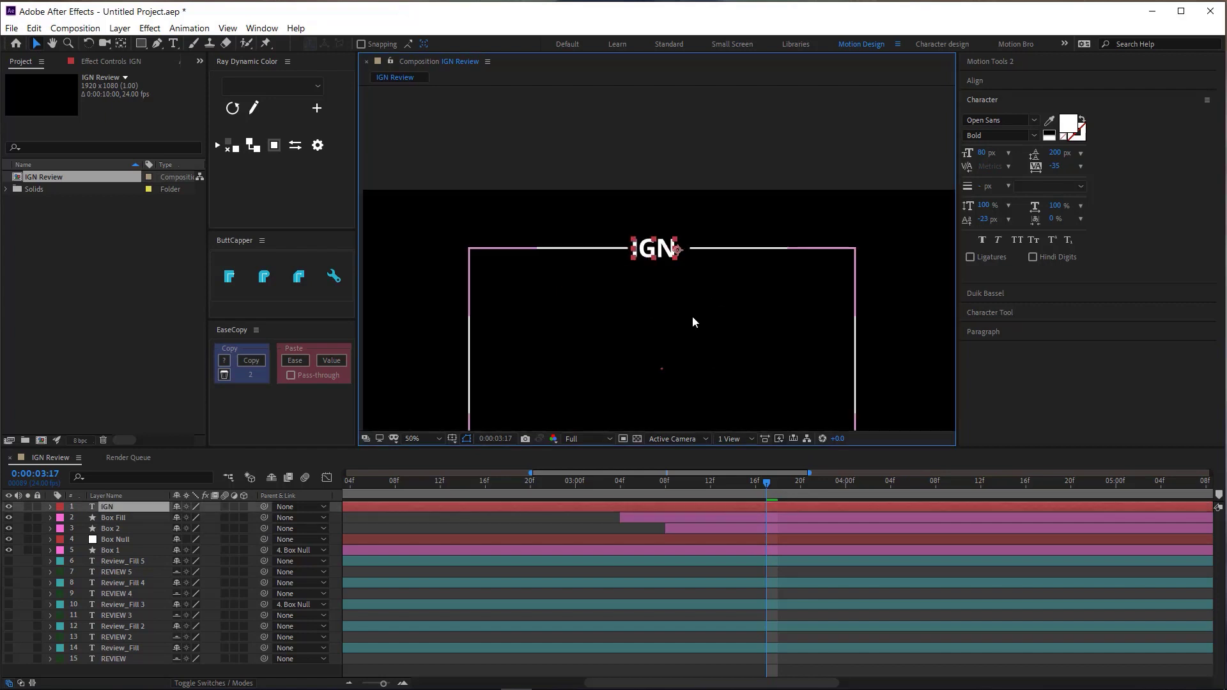
key(comma)
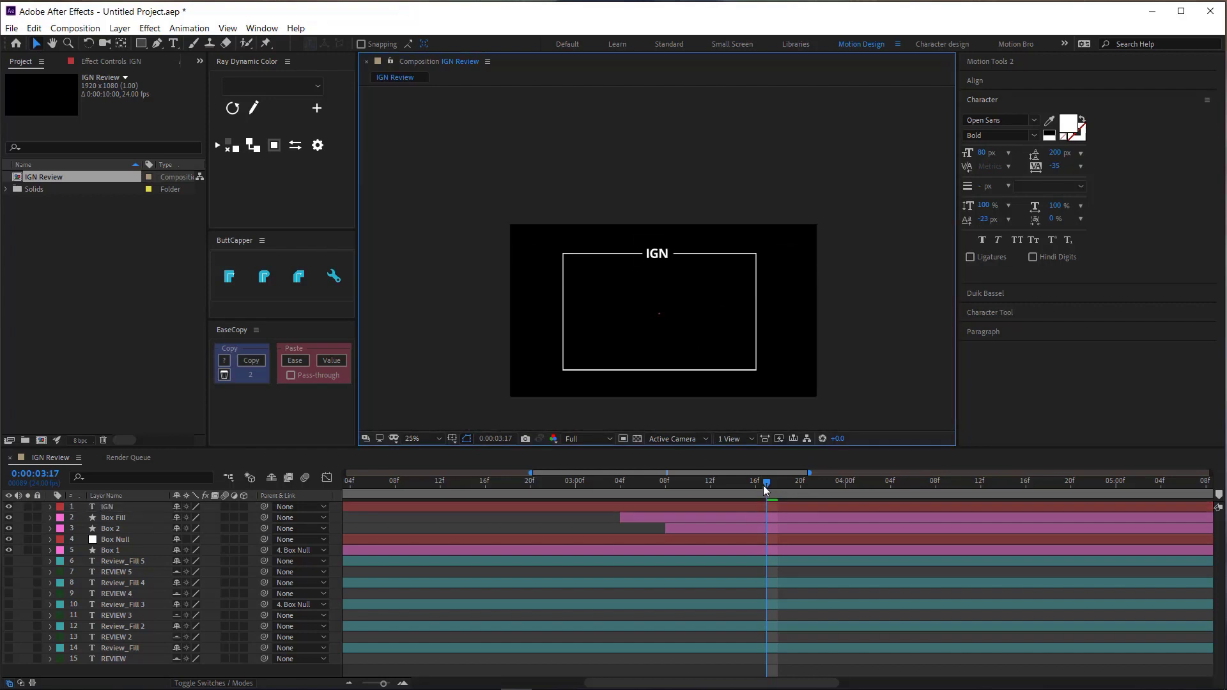
drag(674, 493, 739, 504)
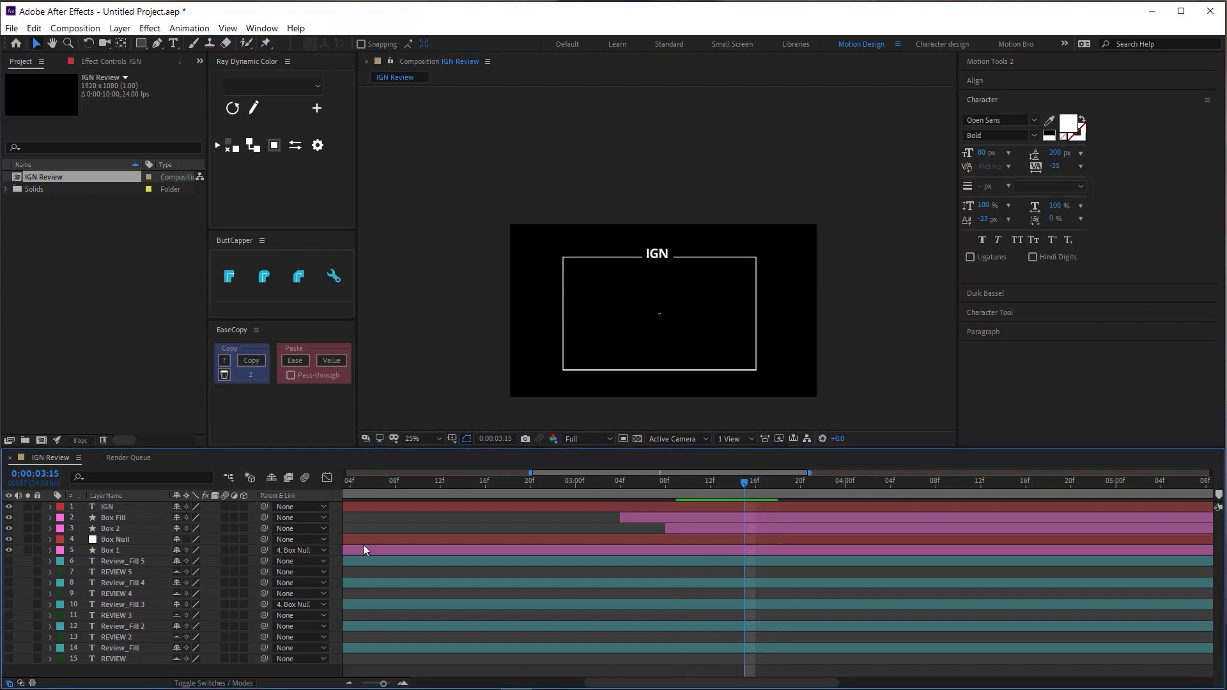
click(409, 506)
click(128, 518)
Keyframe Box 2's Trim Paths End at 95% on 3:15 and 100% on 3:14.
click(110, 528)
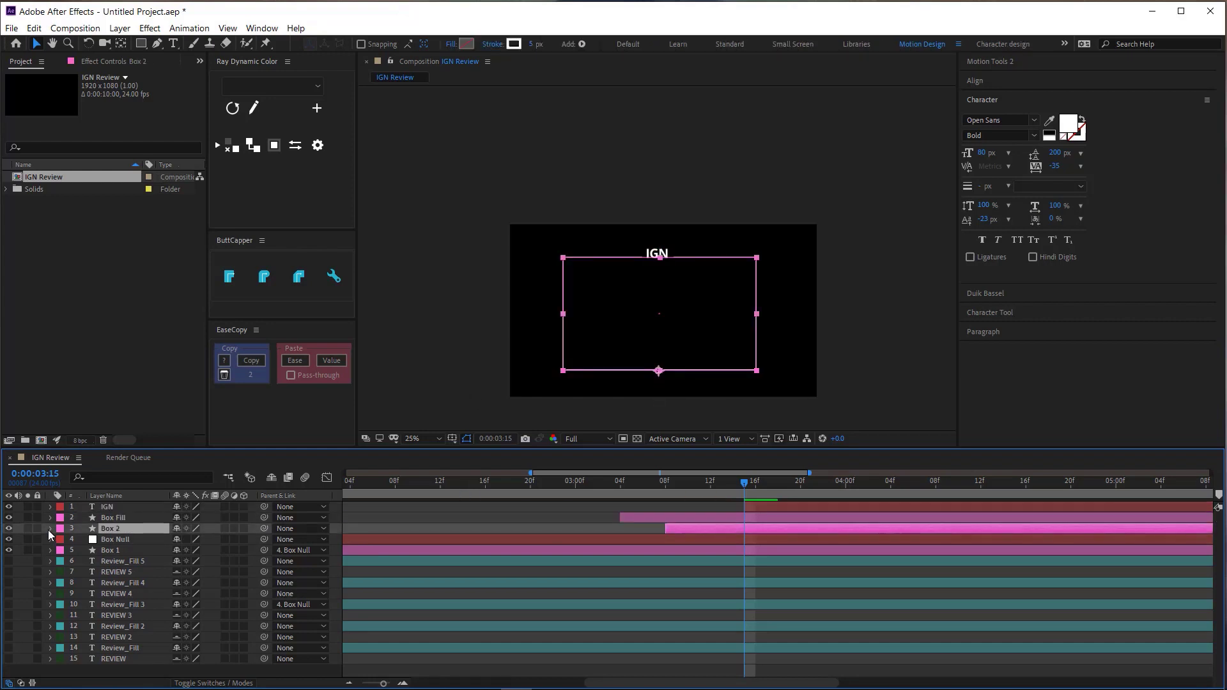
click(50, 529)
click(62, 539)
click(73, 562)
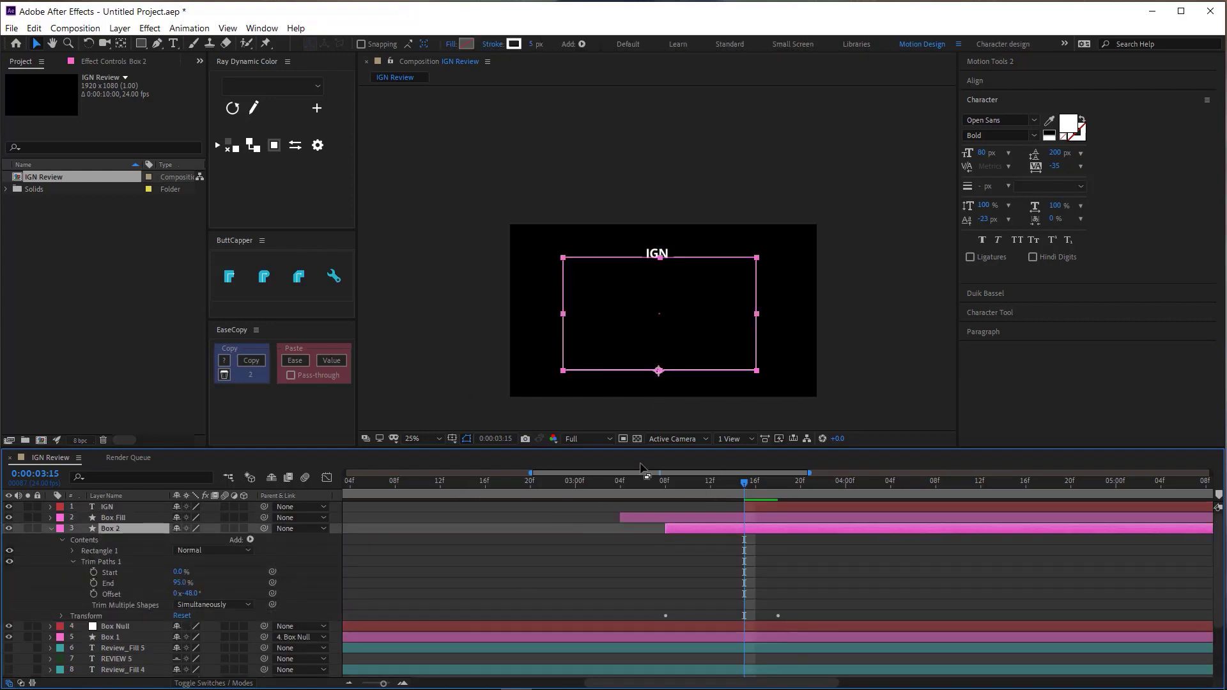
click(94, 583)
key(Page_Up)
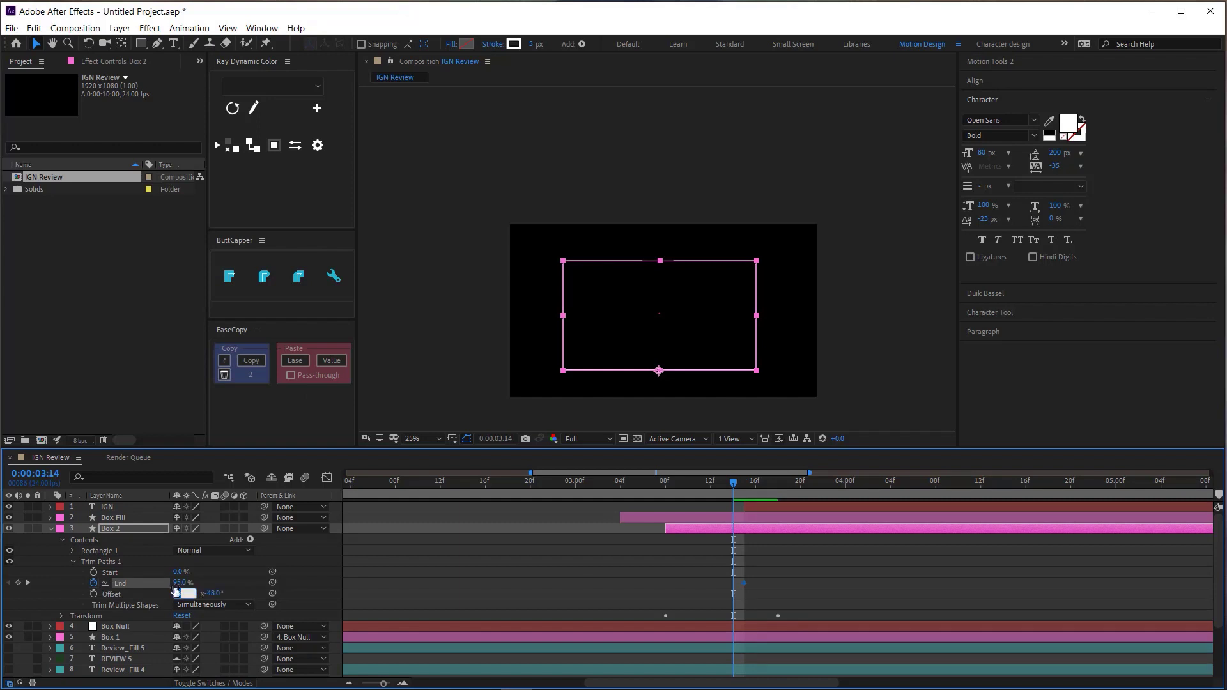
drag(175, 591, 185, 591)
Preview the animation from 3:07, then collapse all layer properties.
drag(677, 496, 653, 536)
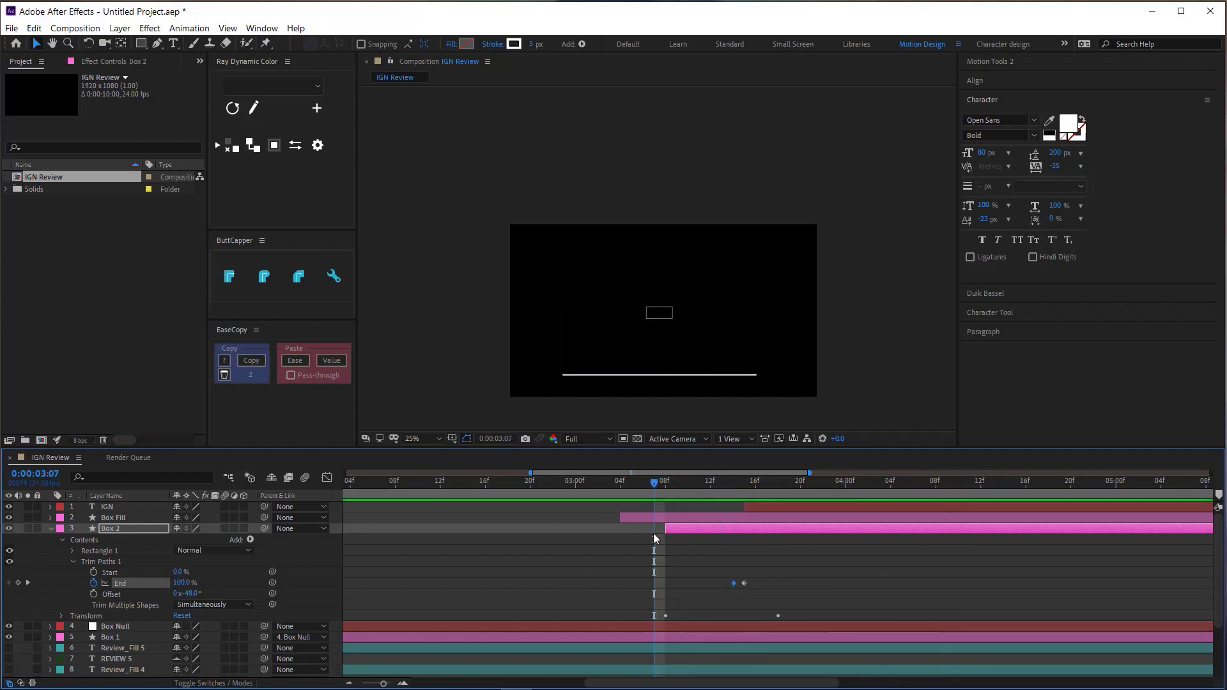
key(space)
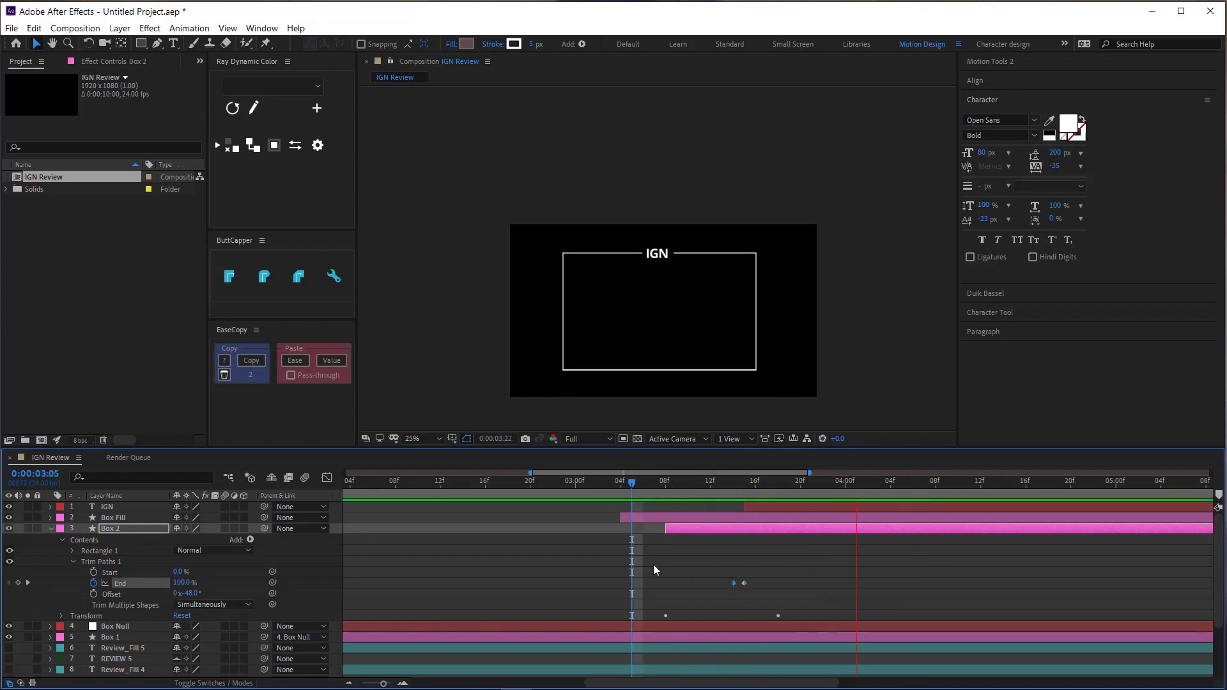
key(space)
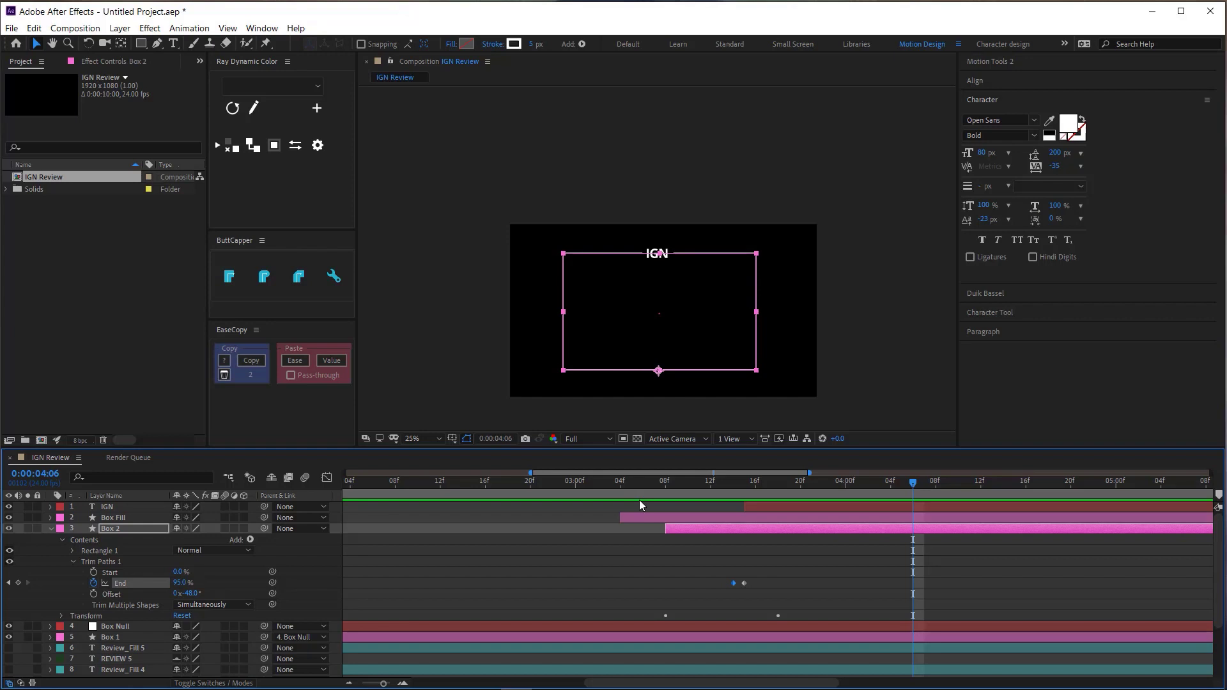
key(ctrl+a)
key(u)
key(u)
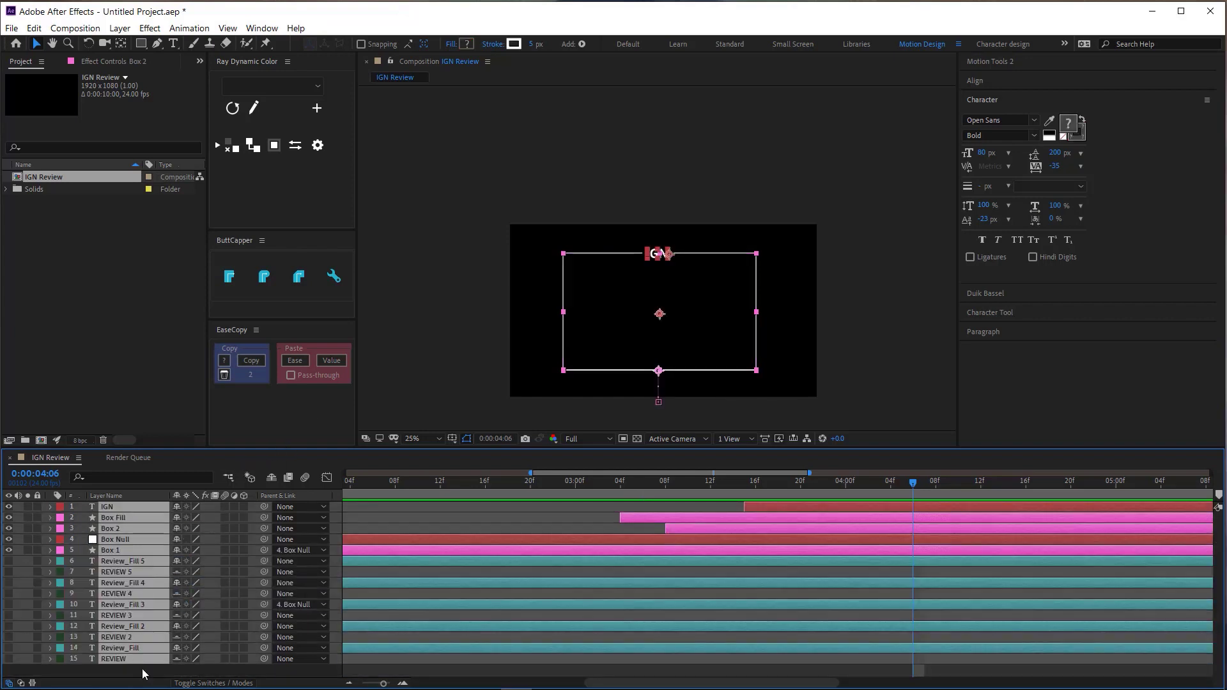
click(143, 670)
Type the DEVIL MAY CRY 4 title and centre it in the composition.
click(173, 44)
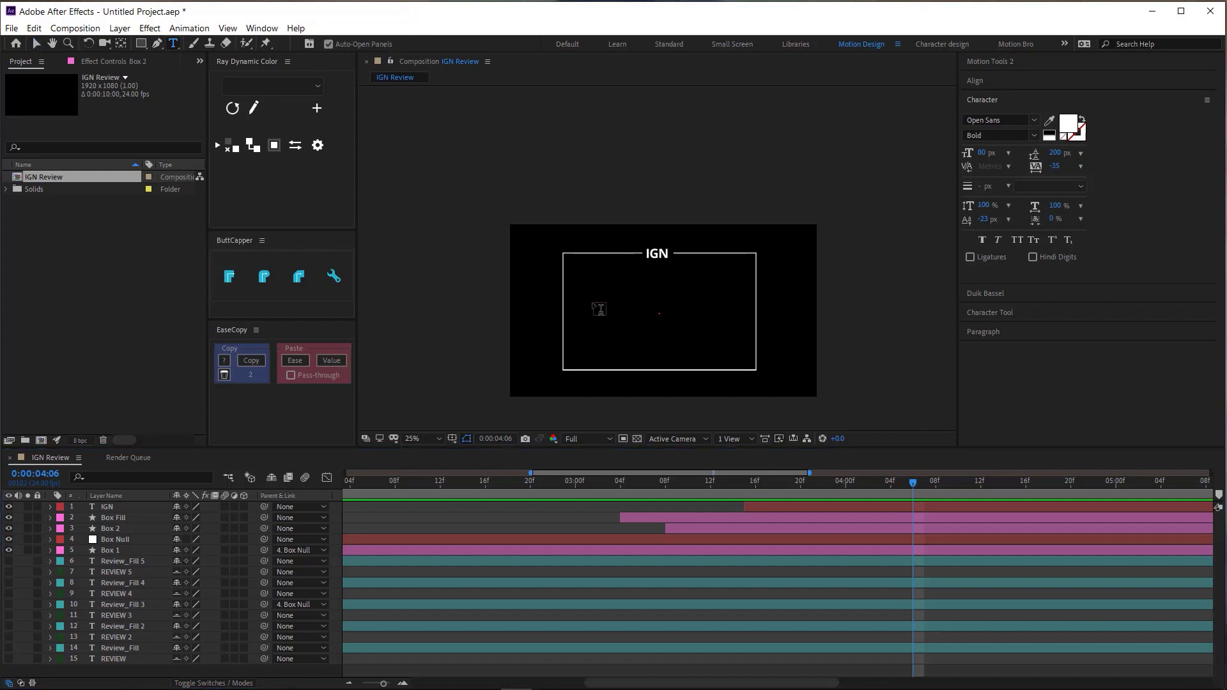
click(578, 304)
text(De)
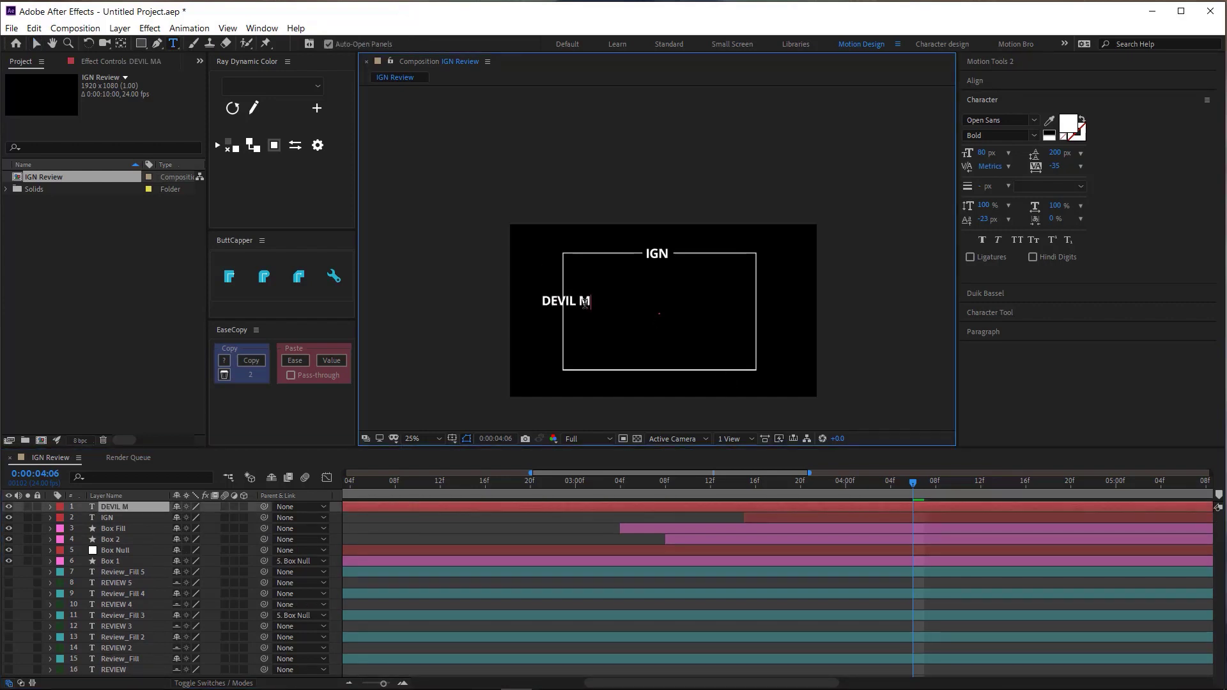
text(AY CRY 4)
key(KP_Enter)
key(v)
key(ctrl+alt+Home)
key(ctrl+Home)
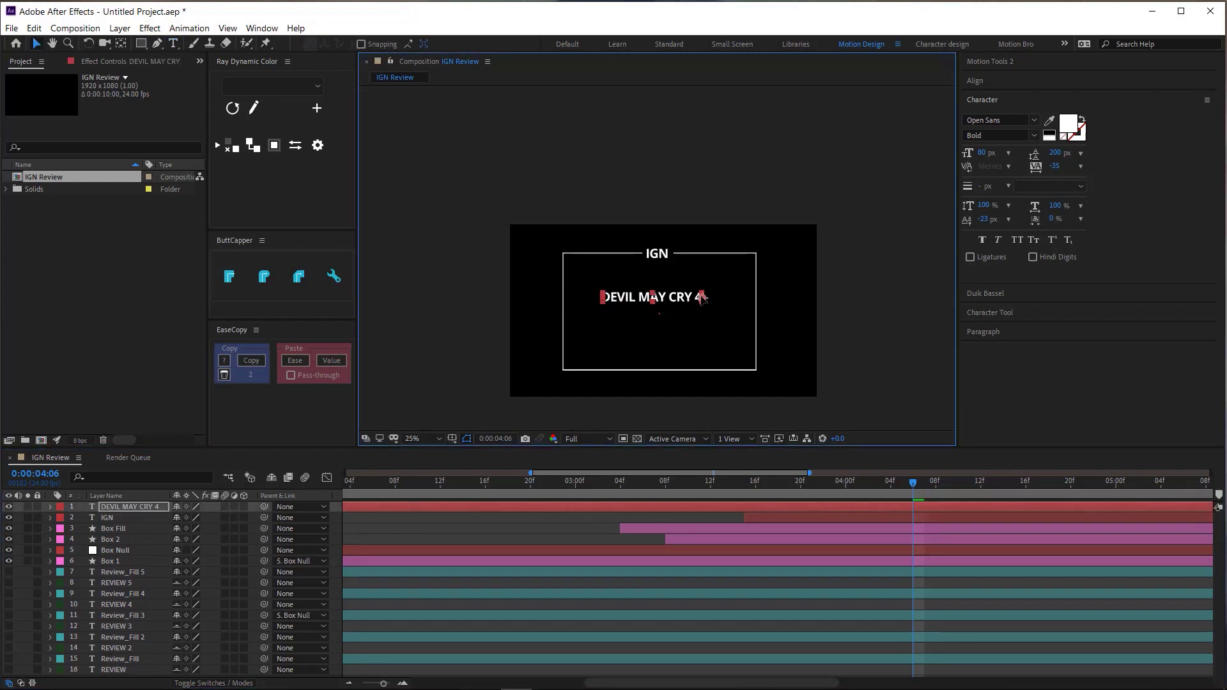
key(F2)
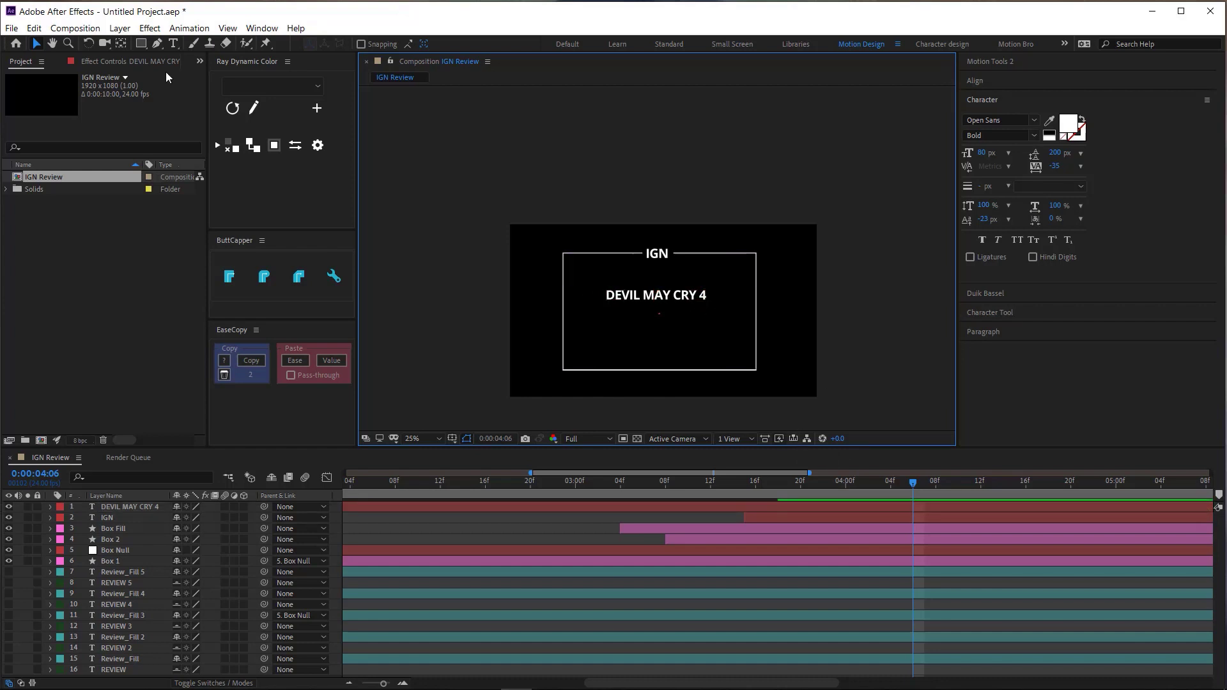
Add a RISE OF DANTE text line and move it below DEVIL MAY CRY 4.
key(ctrl+t)
click(581, 343)
text(Rise of)
key(ctrl+a)
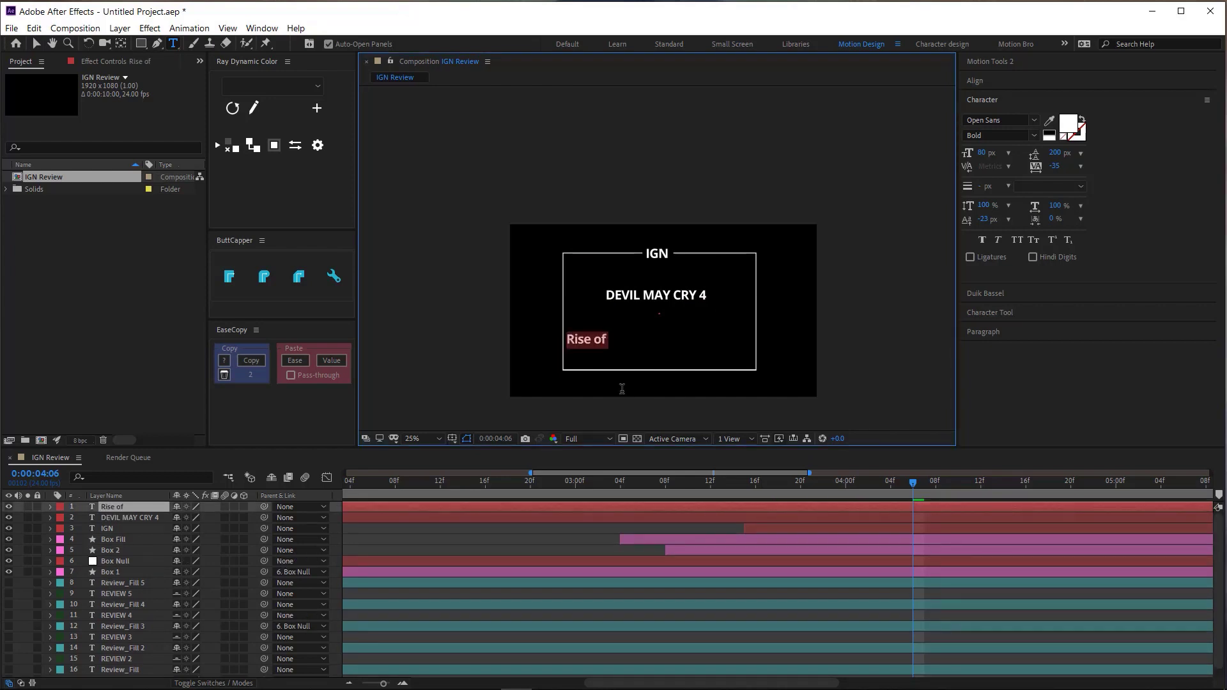
text(riSEr)
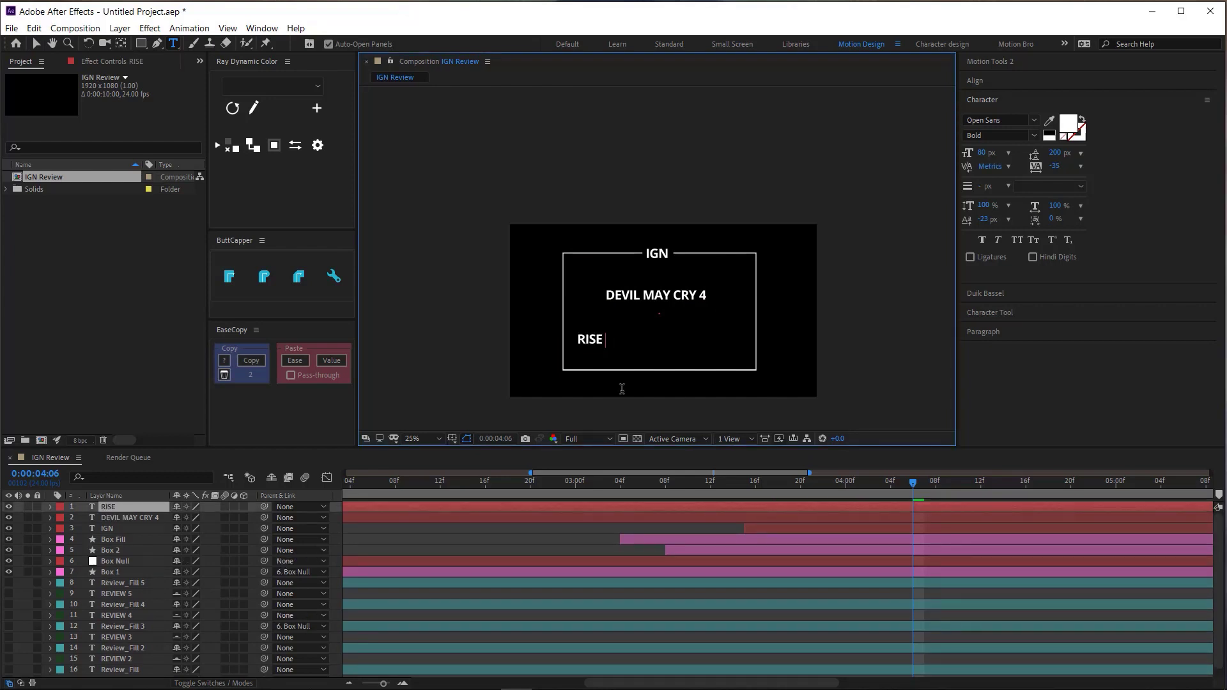
text( OF DANTE)
key(Escape)
drag(634, 338, 697, 324)
key(ctrl+Down)
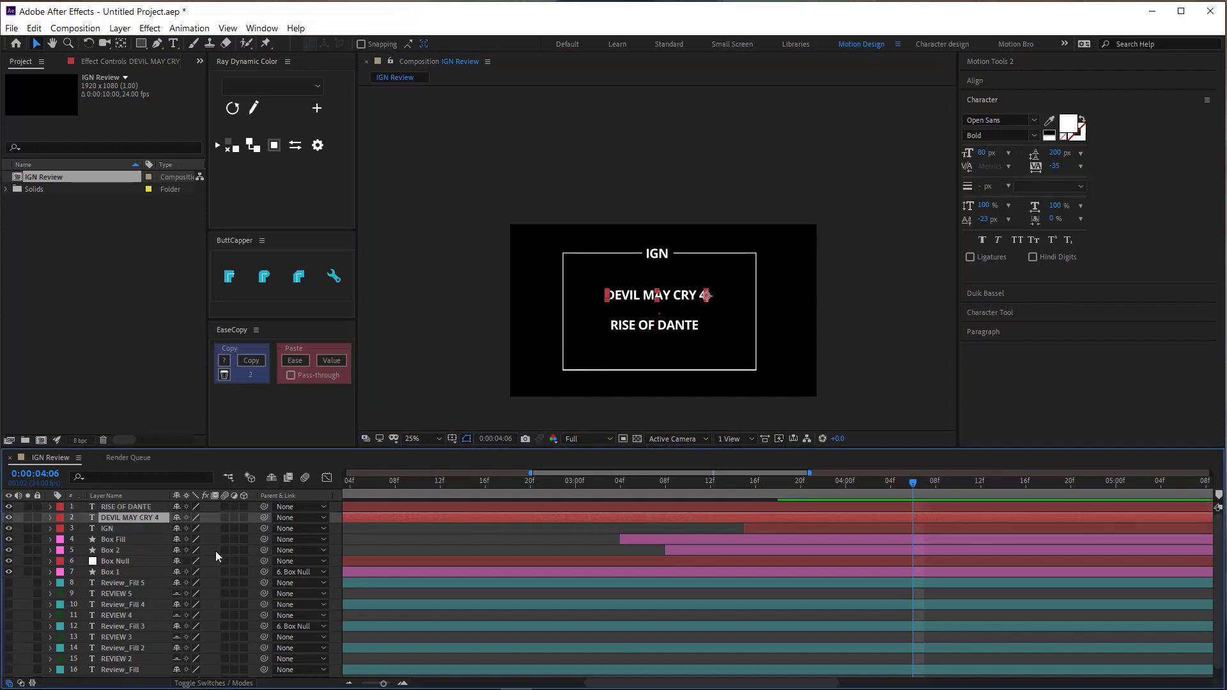
key(ctrl+Right)
Give DEVIL MAY CRY 4 an Opacity 0% animator revealing letters in random order.
click(249, 529)
click(281, 360)
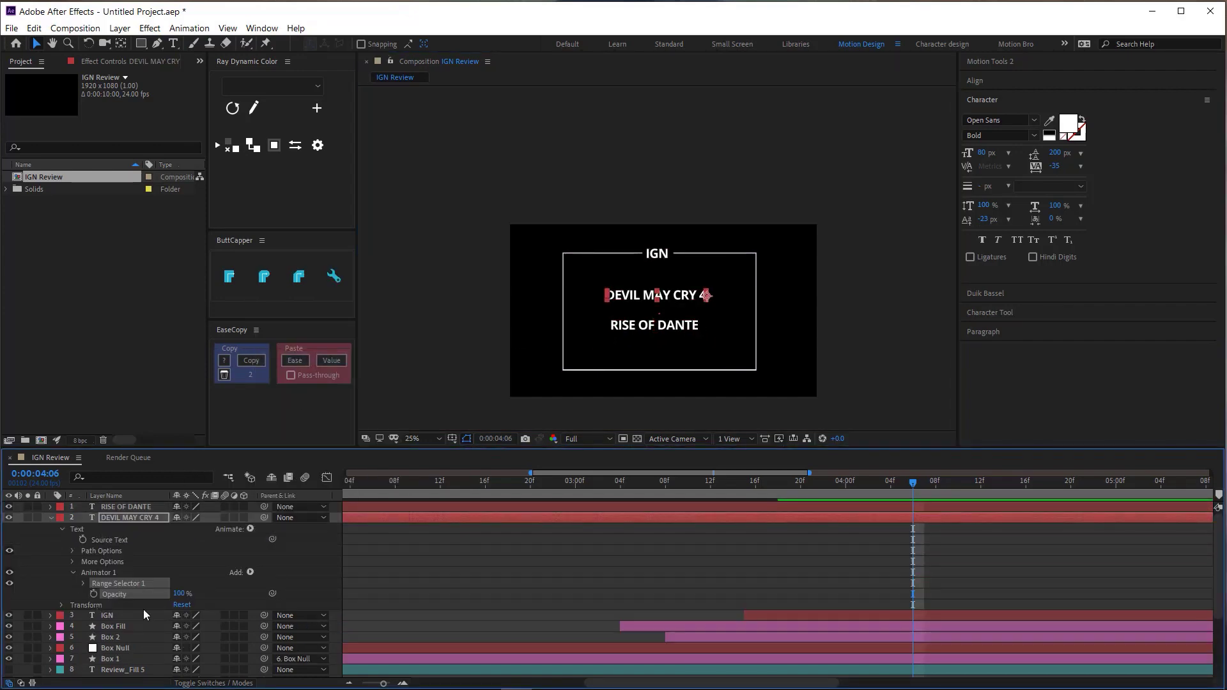
mouse_move(179, 593)
mouse_down()
mouse_move(127, 594)
mouse_move(377, 641)
mouse_up()
click(83, 583)
key(shift+Page_Down)
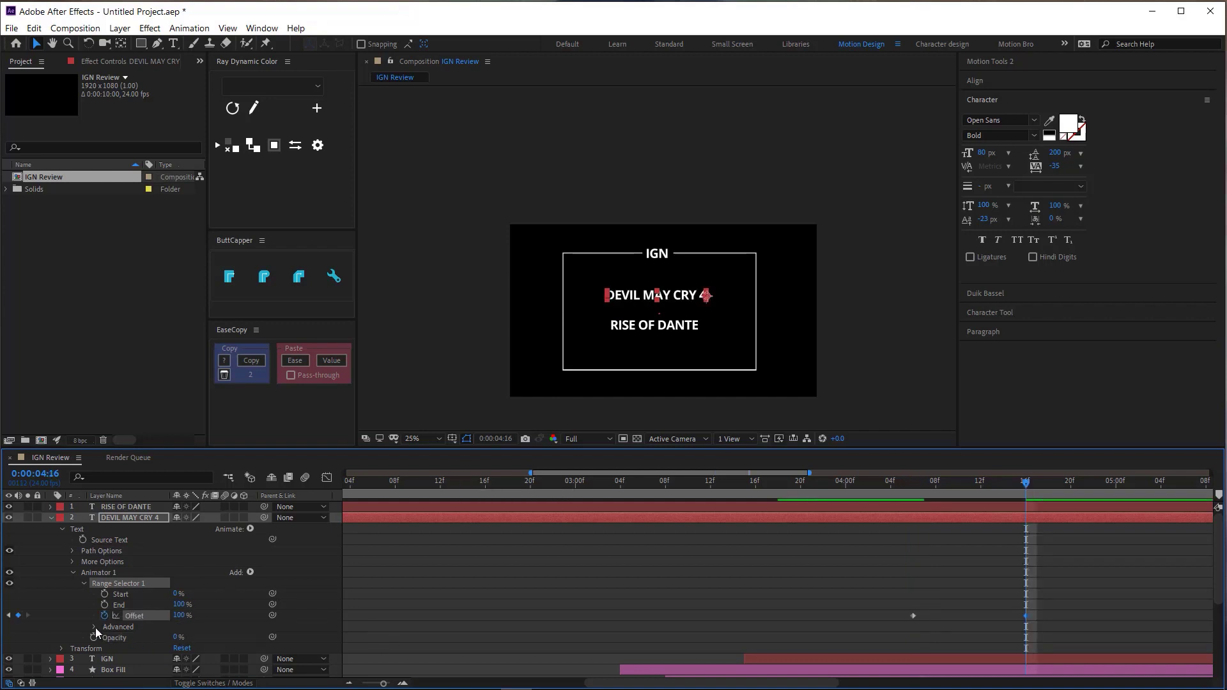
click(94, 626)
click(179, 595)
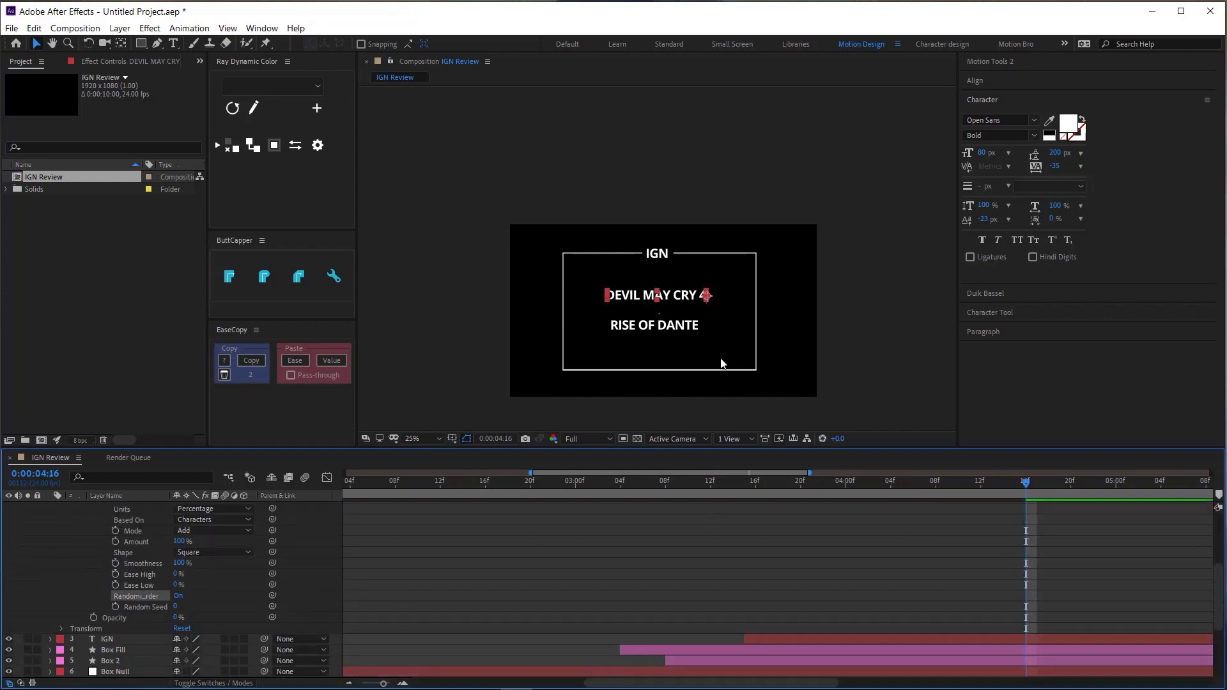
key(space)
Replace the plain RISE OF DANTE layer with a duplicate of the animated title retyped.
key(comma)
key(period)
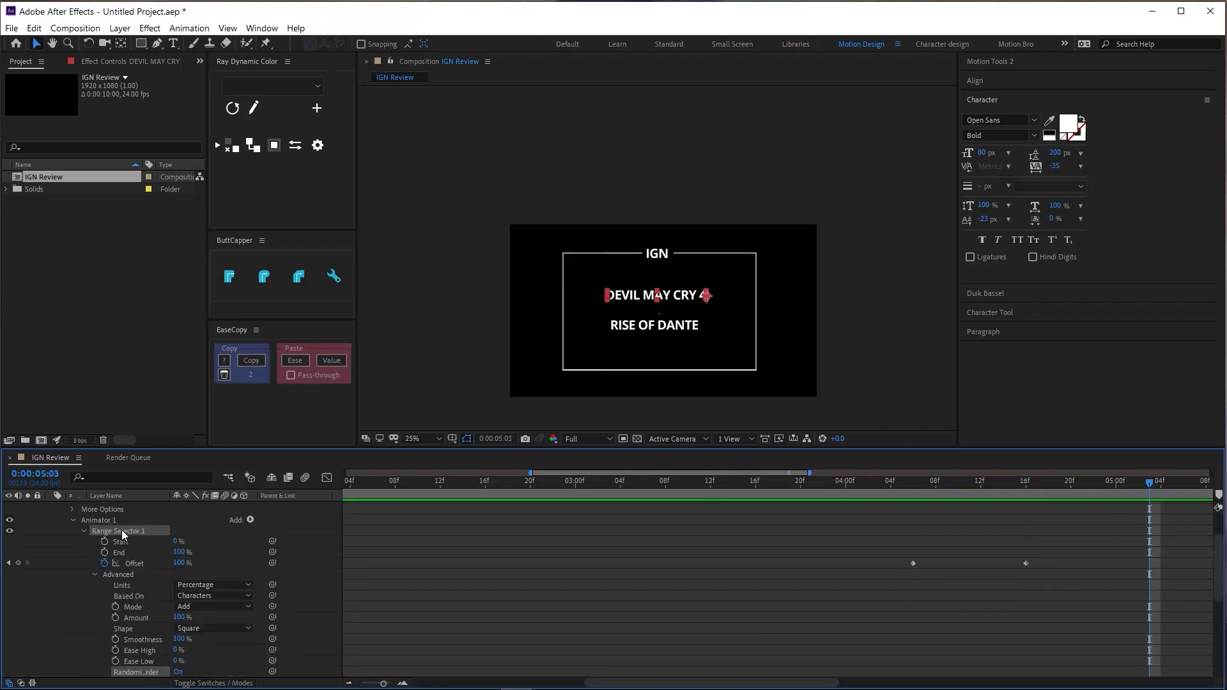
key(ctrl+a)
key(ctrl+grave)
click(126, 480)
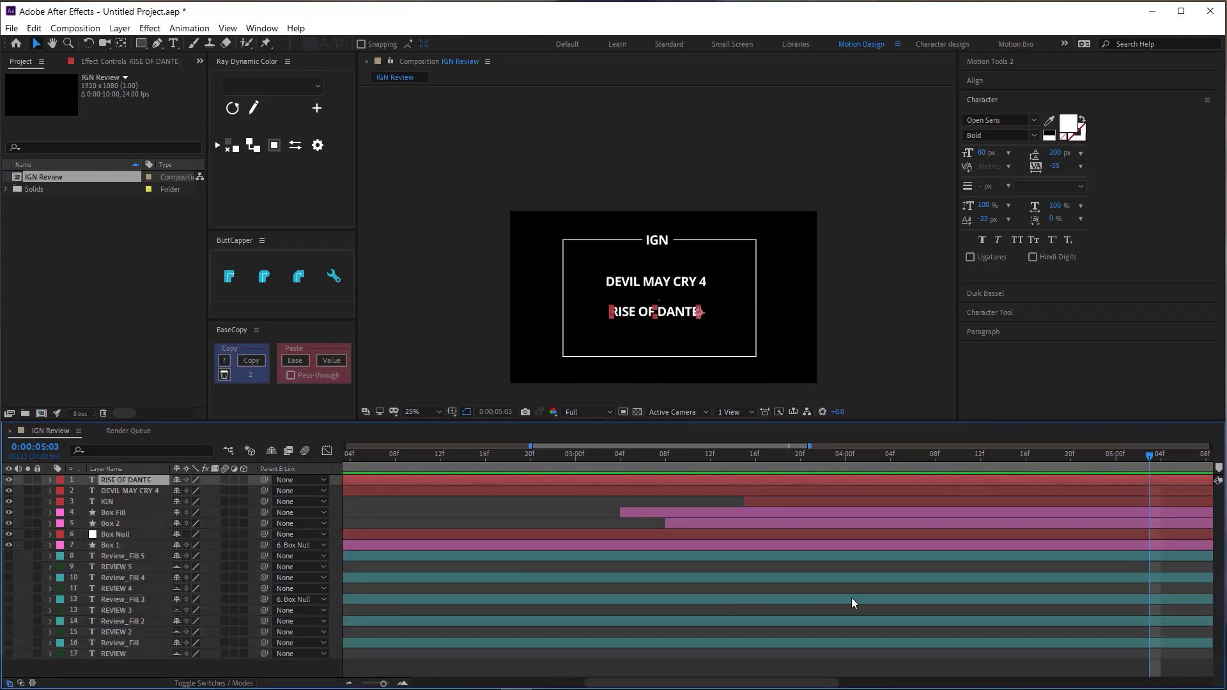
key(space)
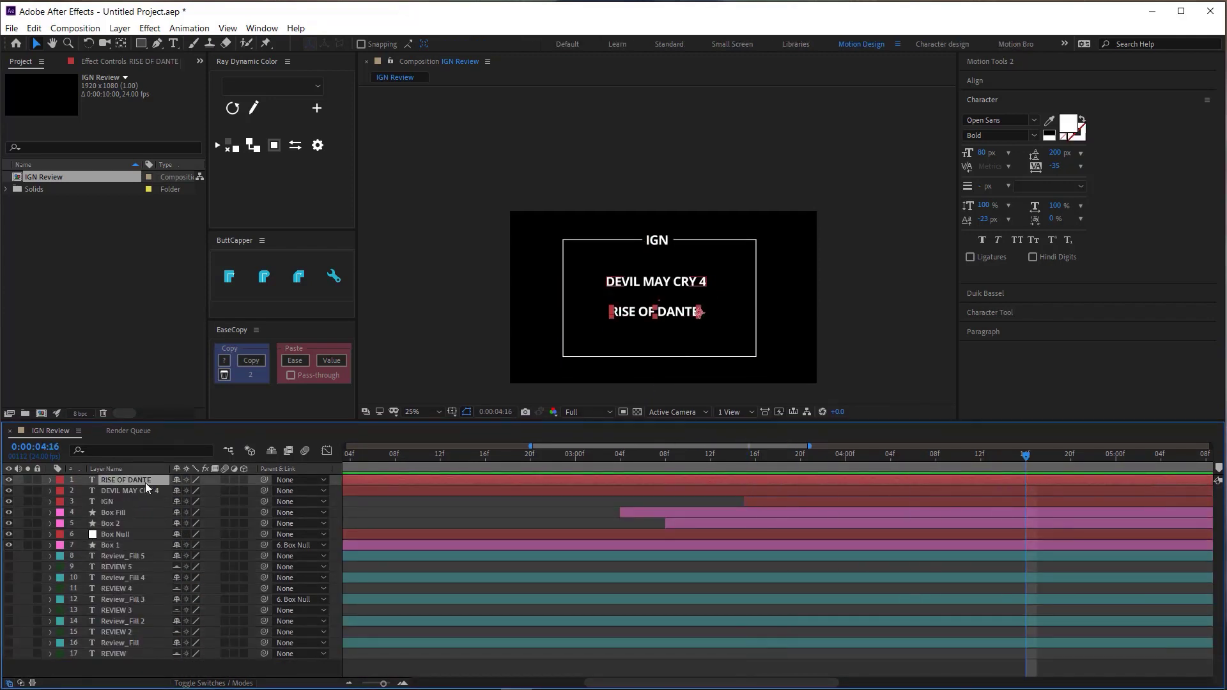
key(Delete)
key(ctrl+d)
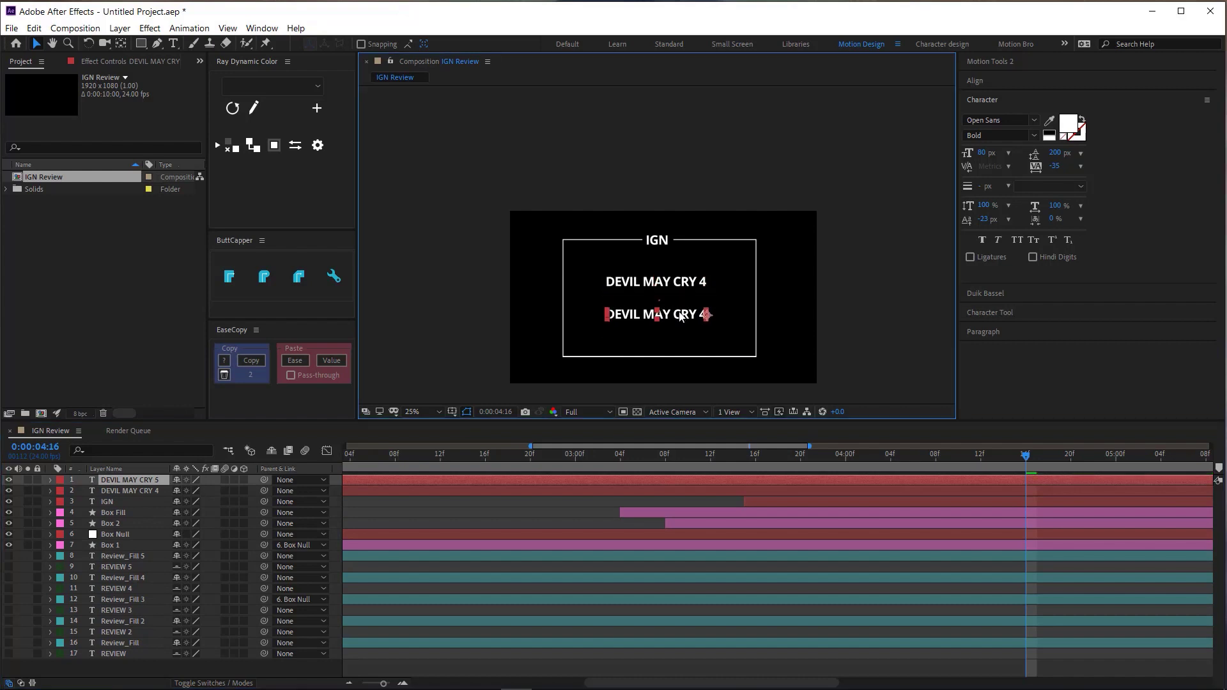
text(RISE OF DANTE)
key(Escape)
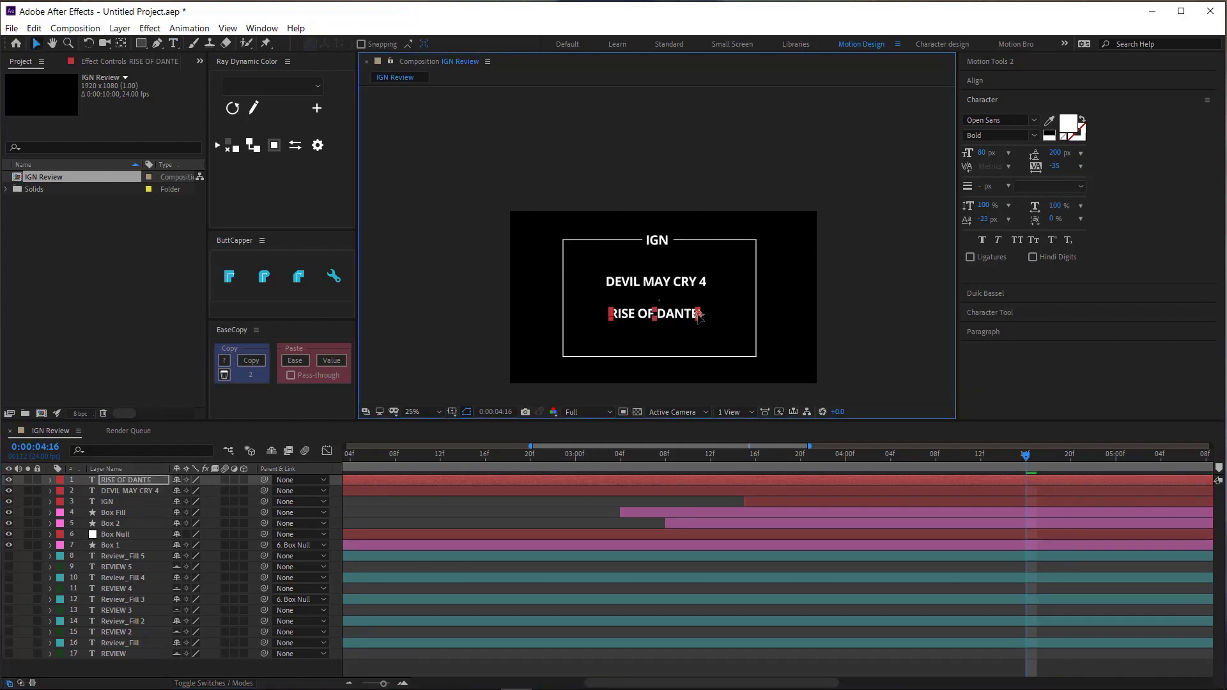
click(876, 361)
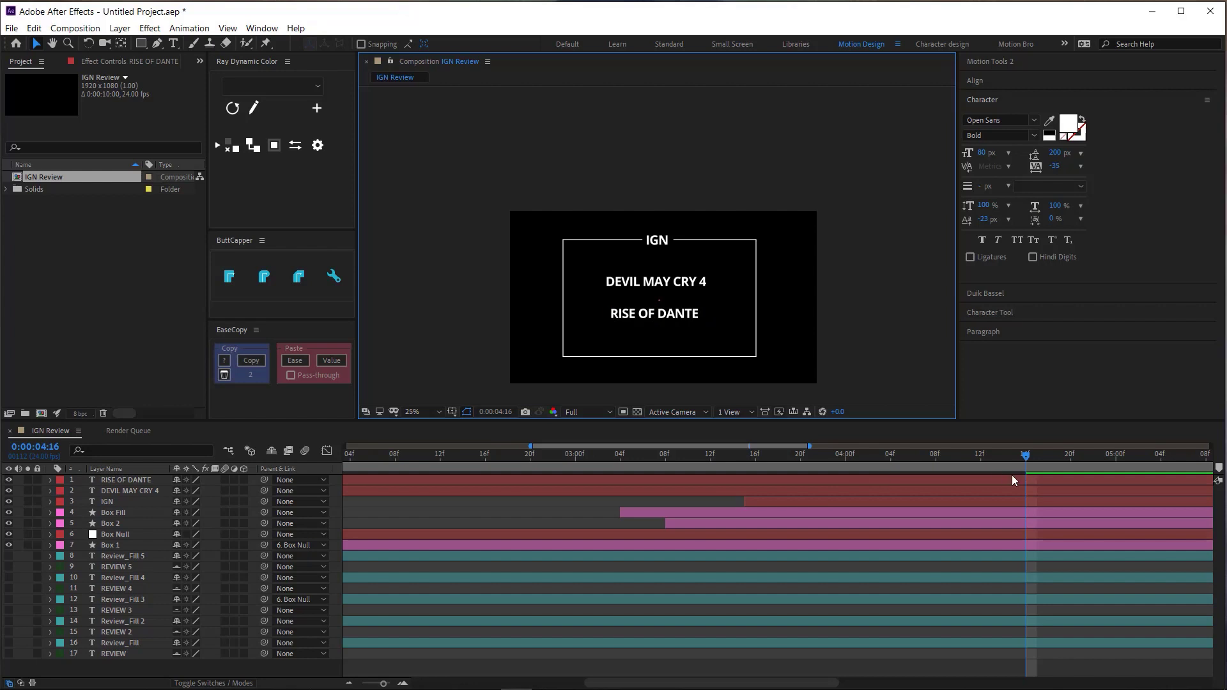
Align the RISE OF DANTE and DEVIL MAY CRY 4 layers together.
click(138, 481)
shift+click(128, 491)
click(977, 81)
click(903, 334)
Shift both titles' Range Selector Offset keyframes to start near 3:11 and preview.
click(743, 455)
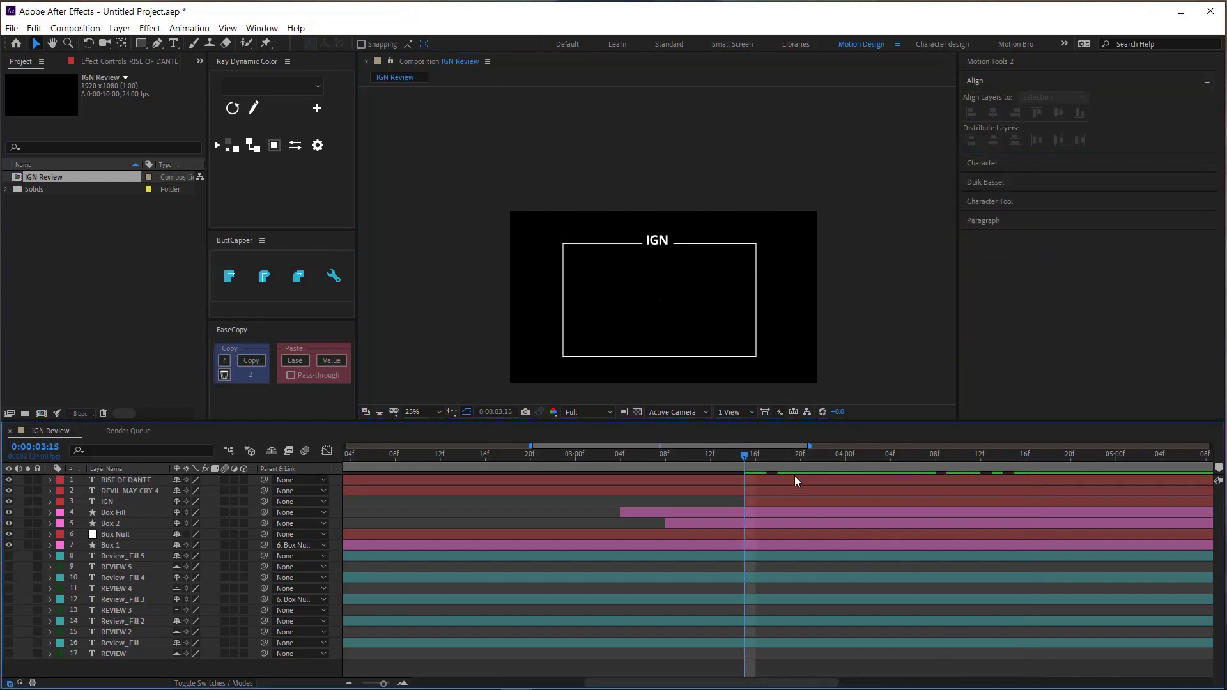
click(795, 480)
shift+click(796, 490)
key(u)
mouse_move(744, 525)
mouse_down()
mouse_move(676, 525)
mouse_move(699, 534)
mouse_up()
mouse_move(1044, 499)
mouse_down()
mouse_move(907, 545)
mouse_move(700, 534)
mouse_up()
click(575, 455)
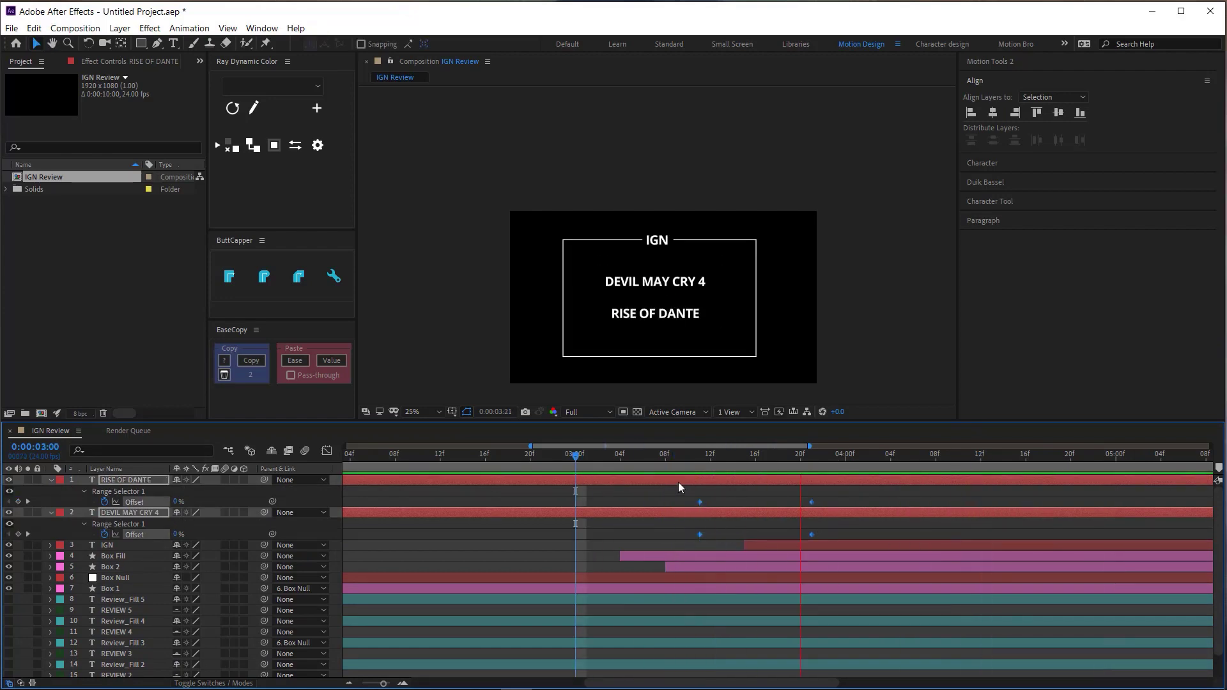
key(space)
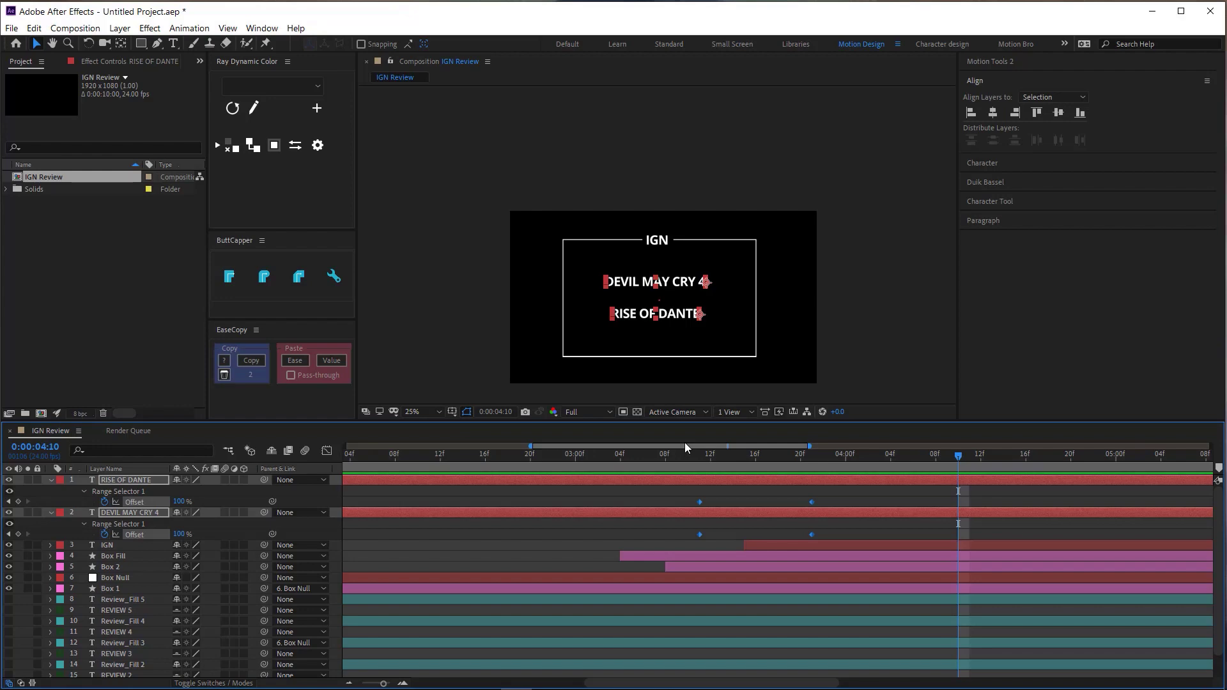
key(u)
click(152, 668)
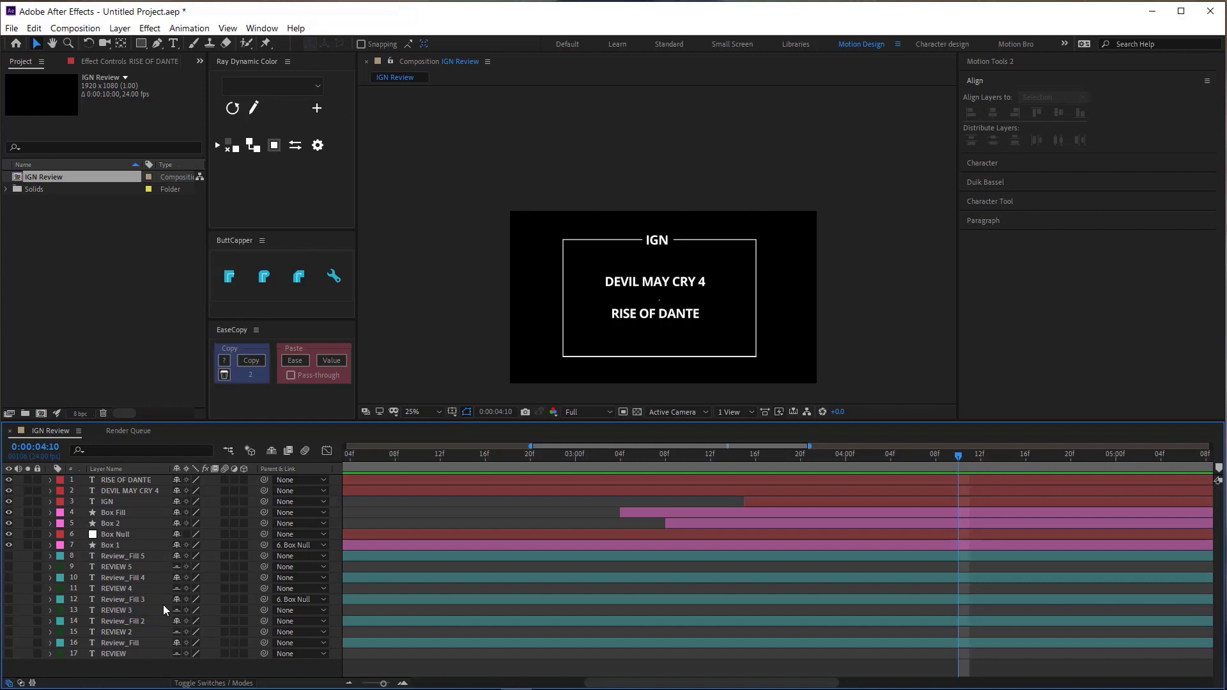
Duplicate Box Fill as a hidden, purple-labelled layer named 'Box mask'.
click(126, 525)
click(115, 512)
key(ctrl+d)
click(59, 512)
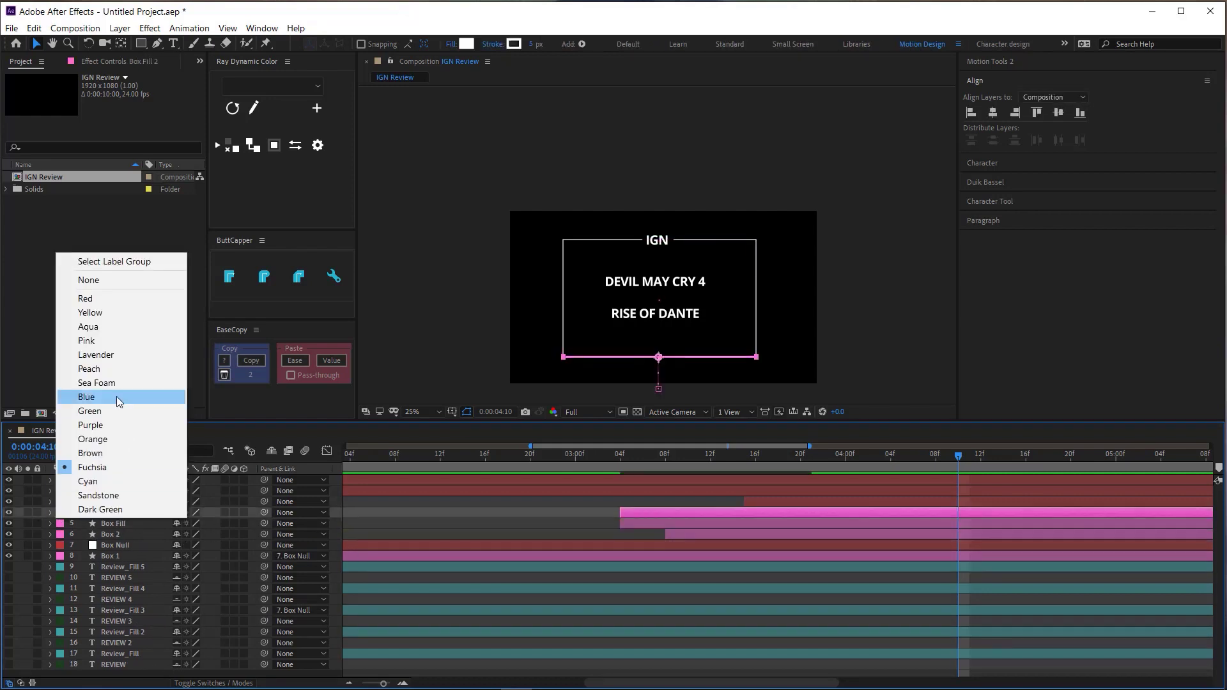
click(121, 425)
key(Return)
text(Box mask)
key(Return)
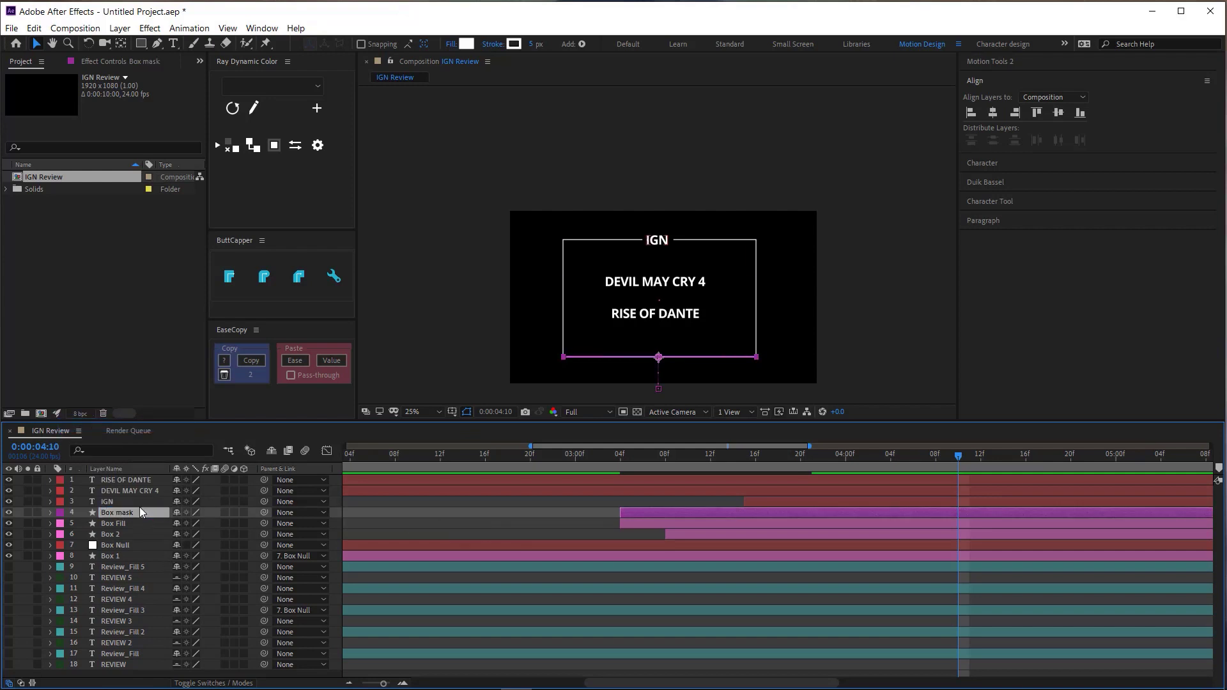
key(s)
click(50, 512)
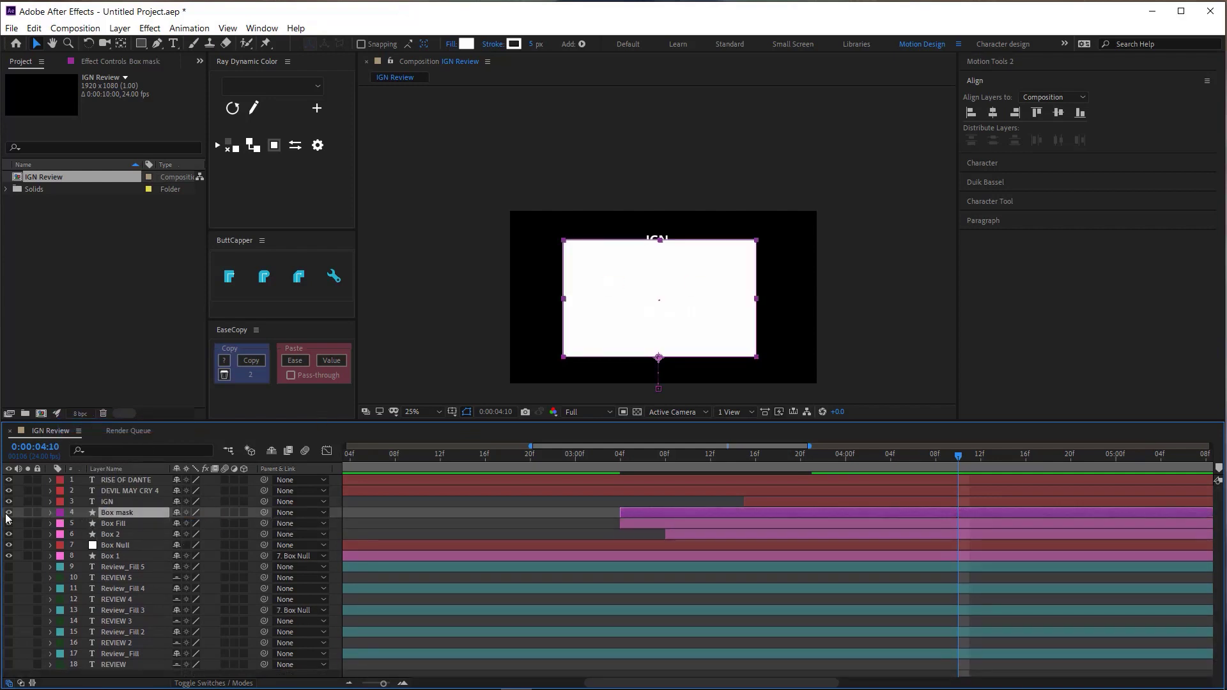
Apply Set Matte to DEVIL MAY CRY 4 and RISE OF DANTE, taking the matte from Box mask.
click(8, 513)
click(127, 490)
click(135, 99)
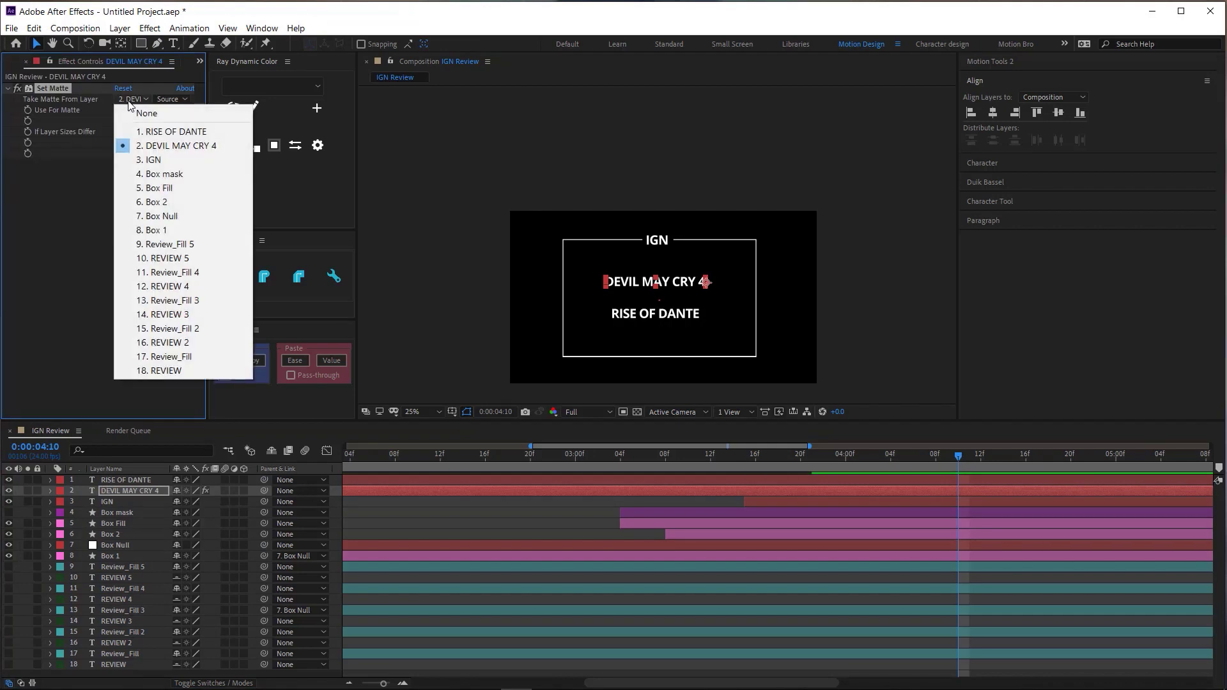
click(140, 176)
click(126, 480)
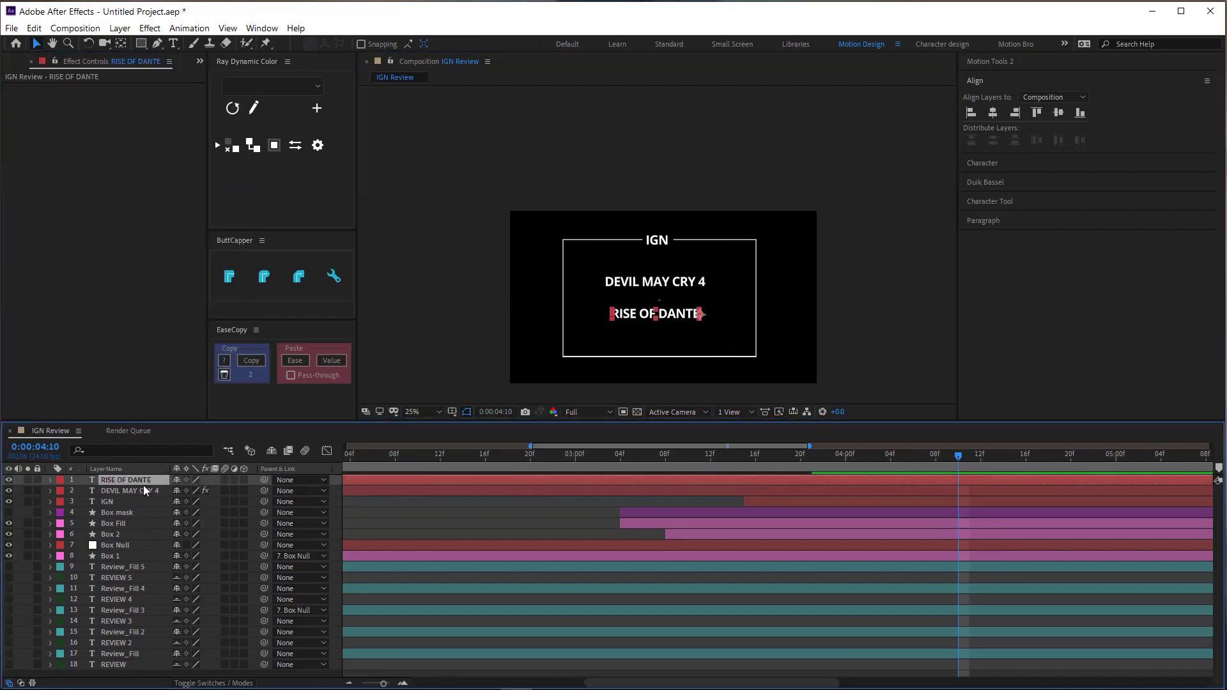
key(ctrl+space)
text(set)
click(118, 522)
click(134, 99)
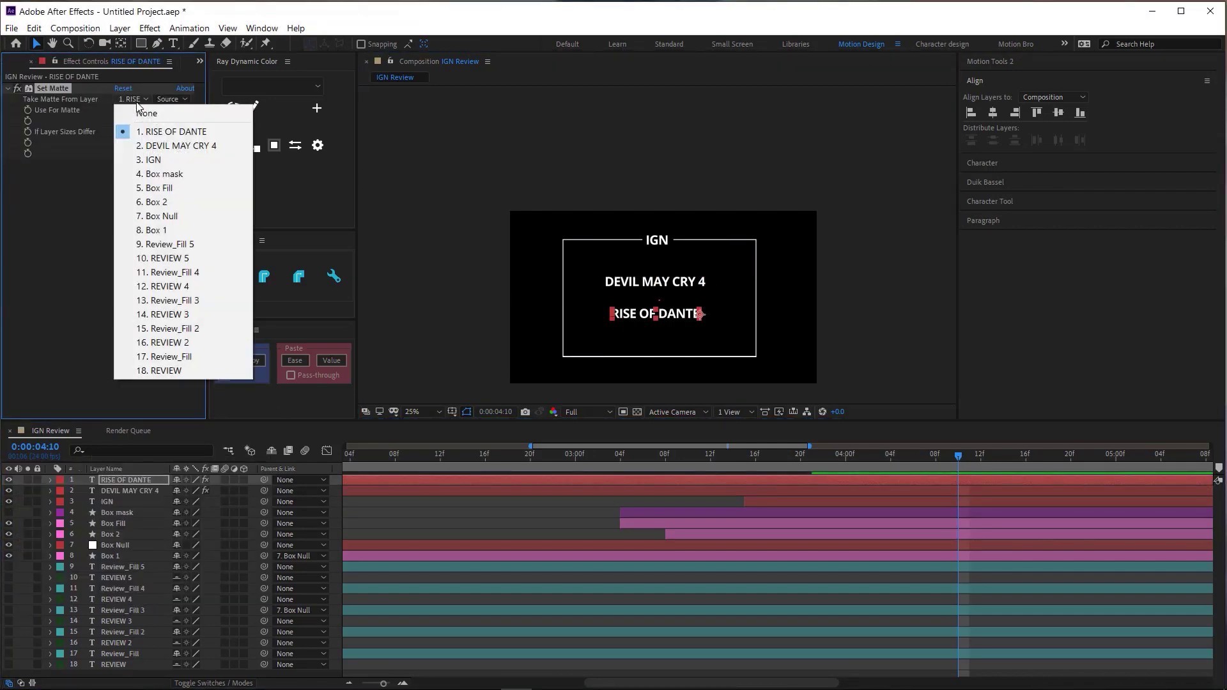
click(143, 172)
click(818, 322)
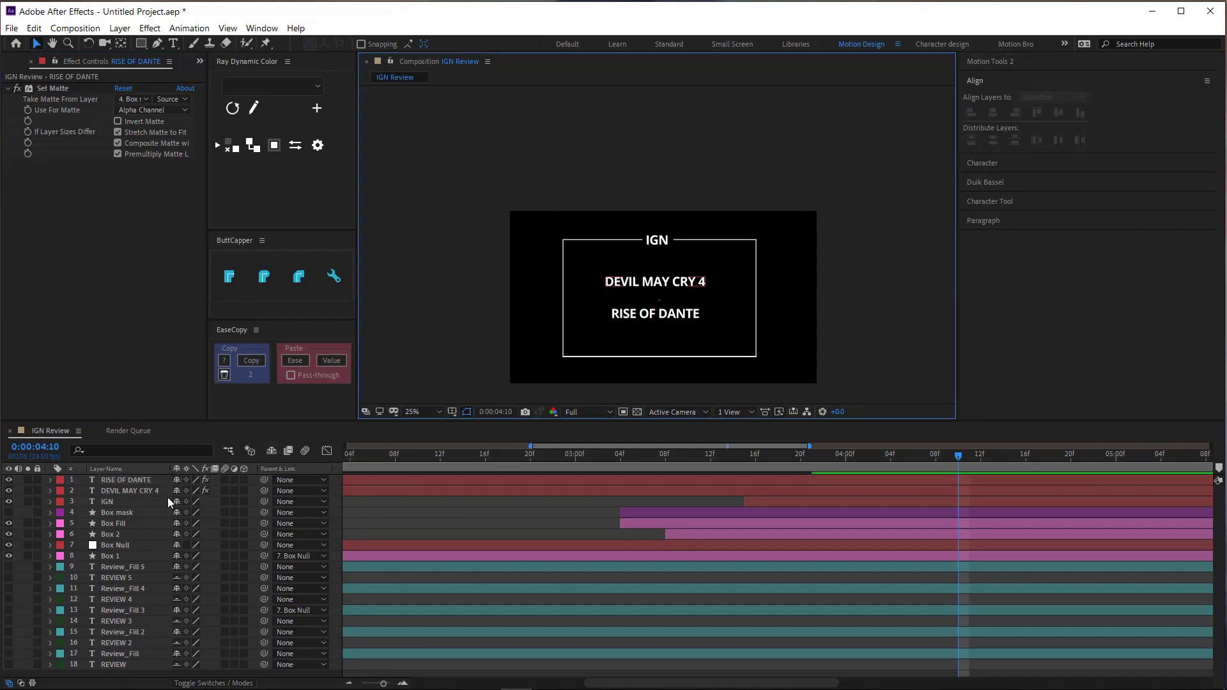
Parent the Box mask layer to Box 2.
click(117, 512)
drag(264, 512, 121, 534)
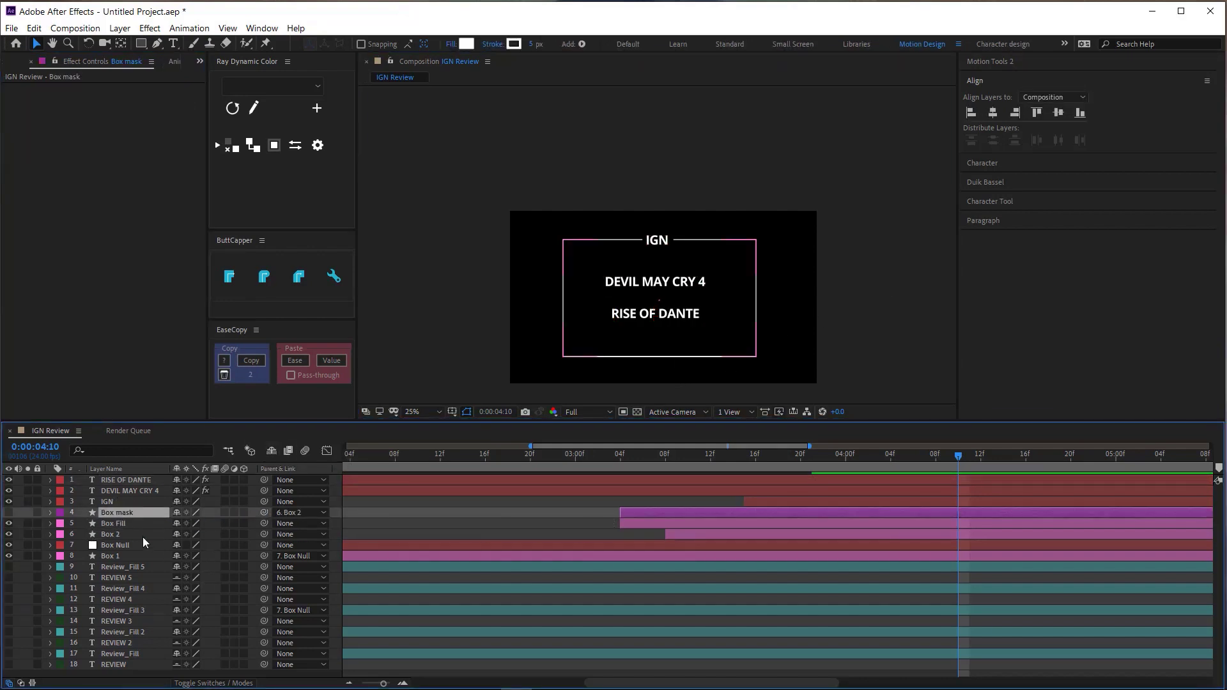
click(115, 534)
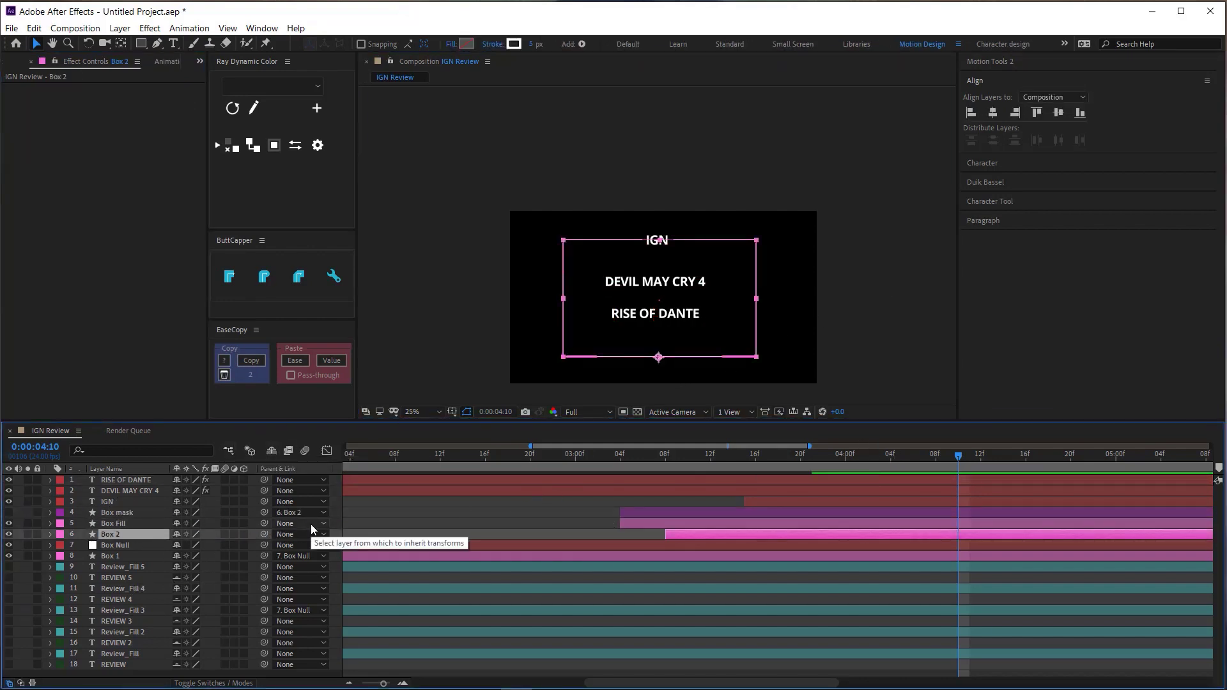
Keyframe Box 2's Scale at 4:10 and squash it to a flat line at 4:17.
key(u)
click(112, 545)
key(ctrl+v)
key(space)
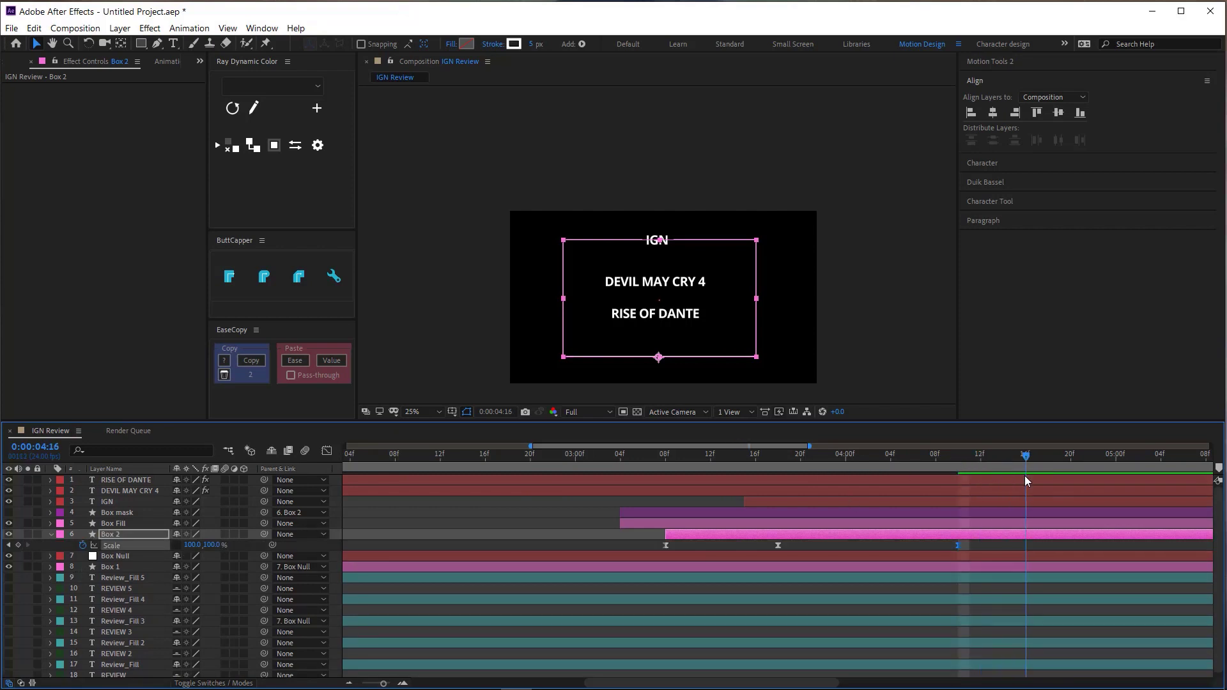
drag(212, 548, 208, 548)
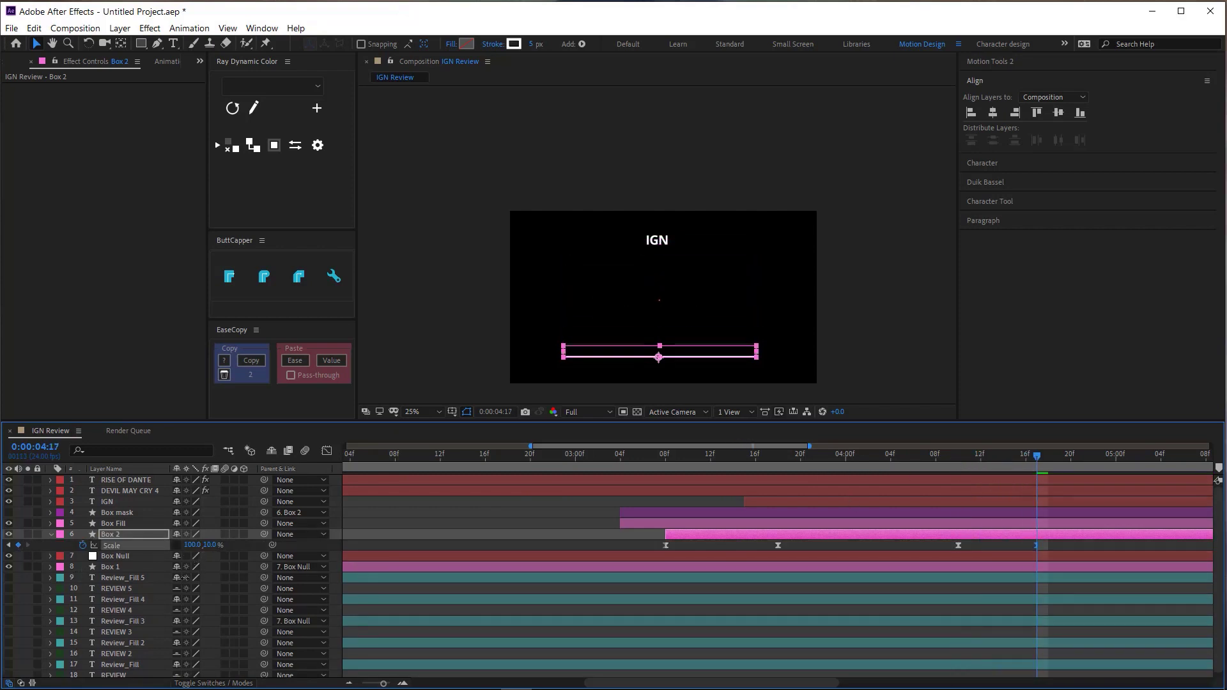
text(0)
key(Return)
key(Page_Up)
key(Page_Up)
key(Page_Up)
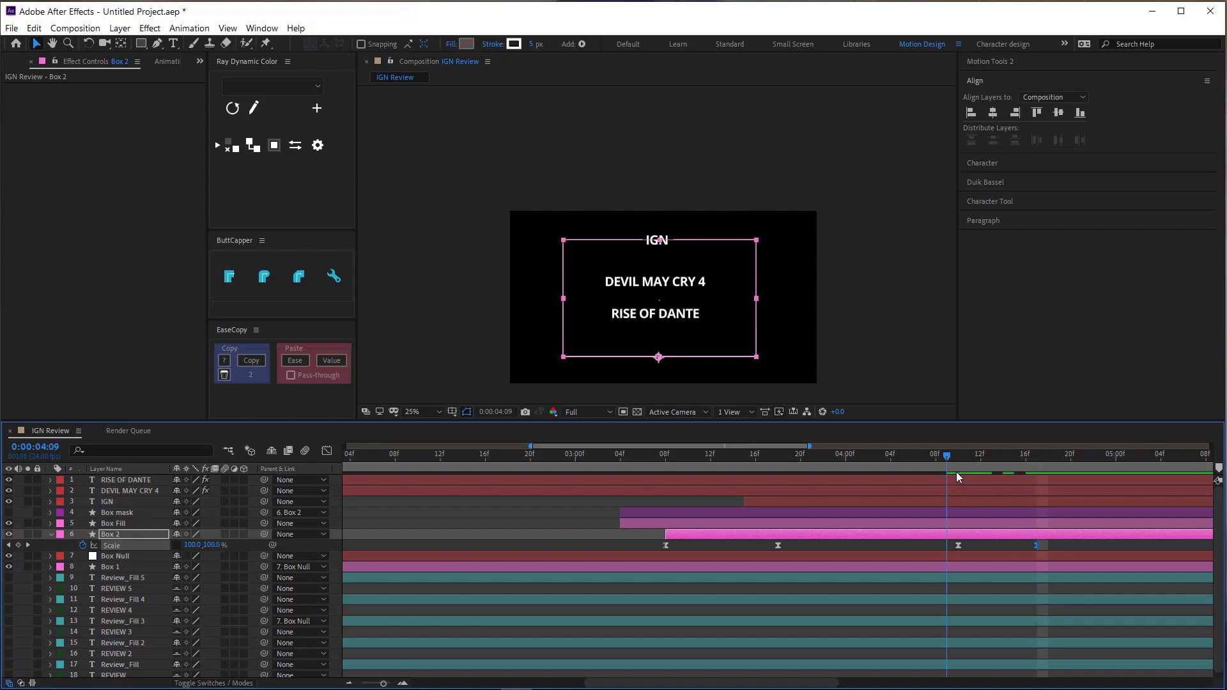
Try moving and trimming the IGN layer's start, then undo the change.
click(657, 244)
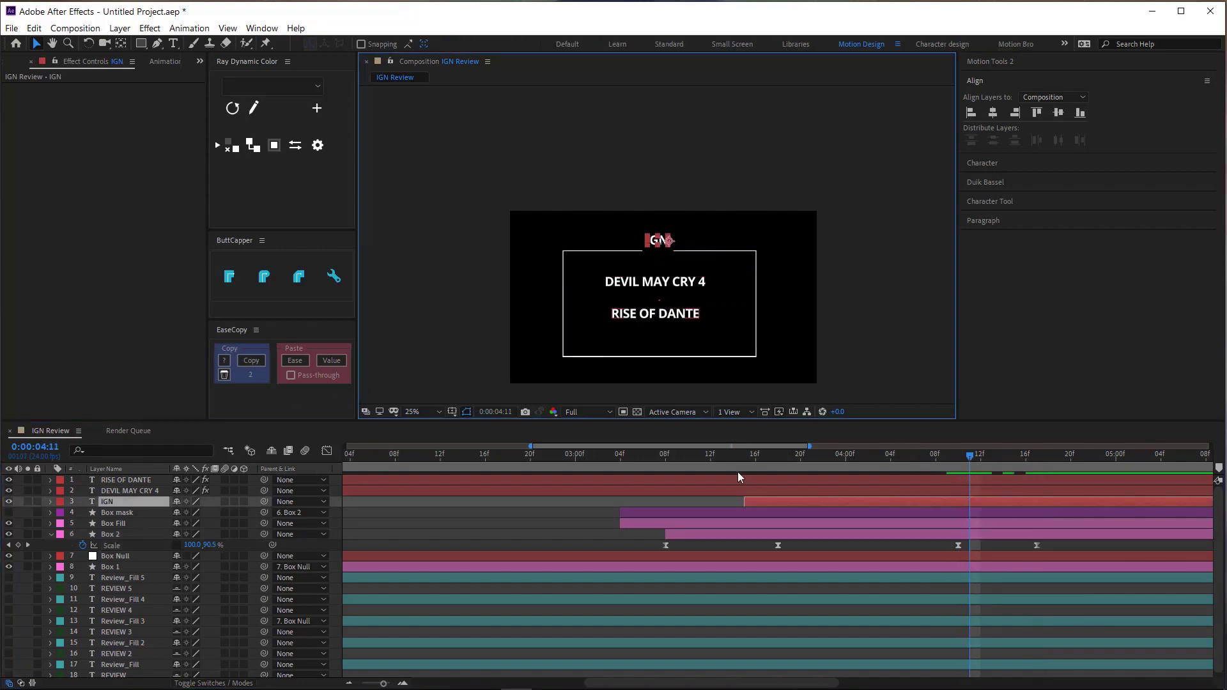
click(808, 502)
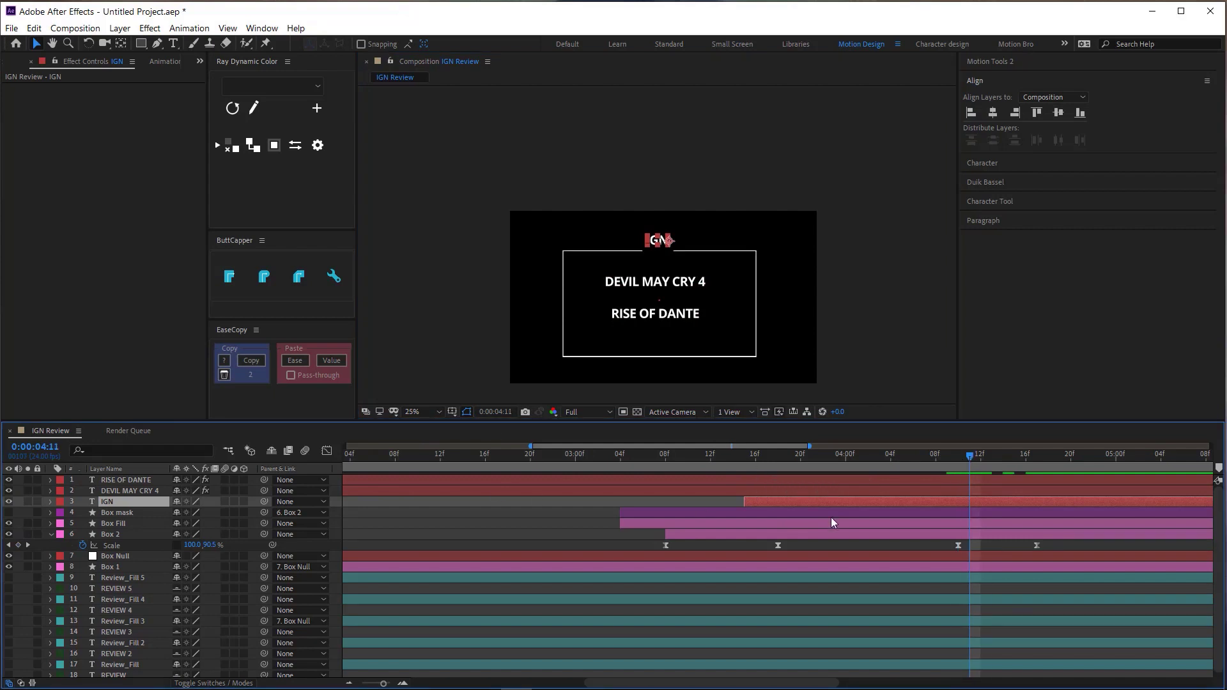
key(space)
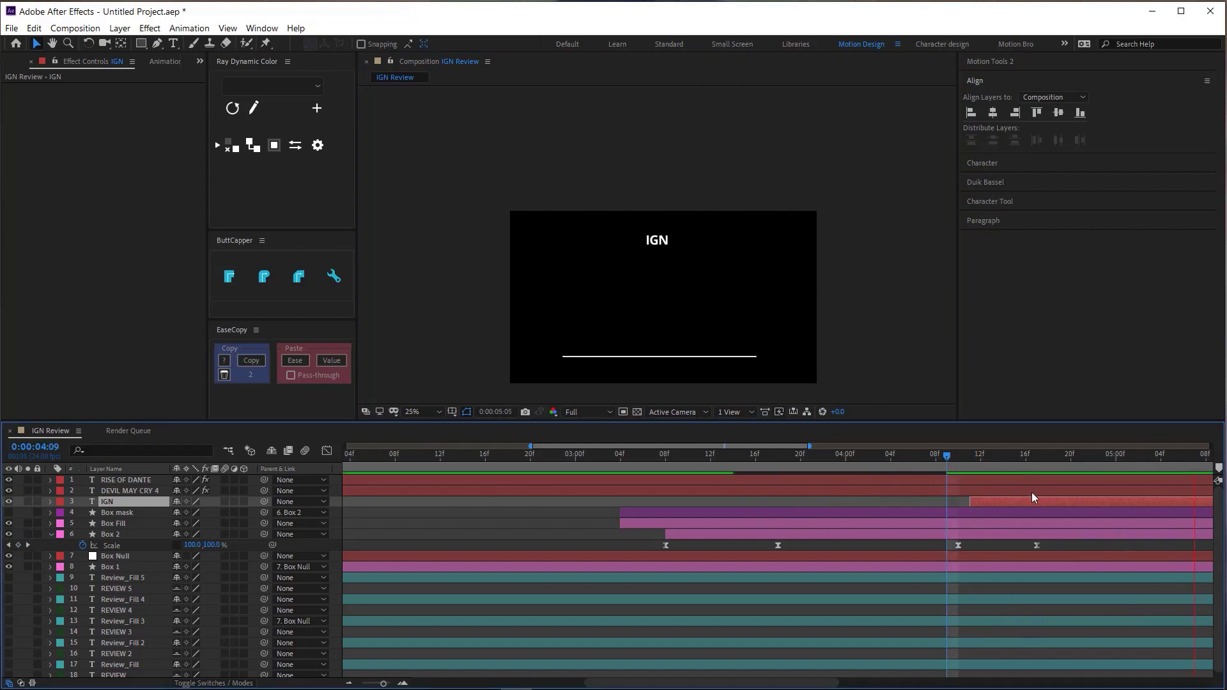
key(space)
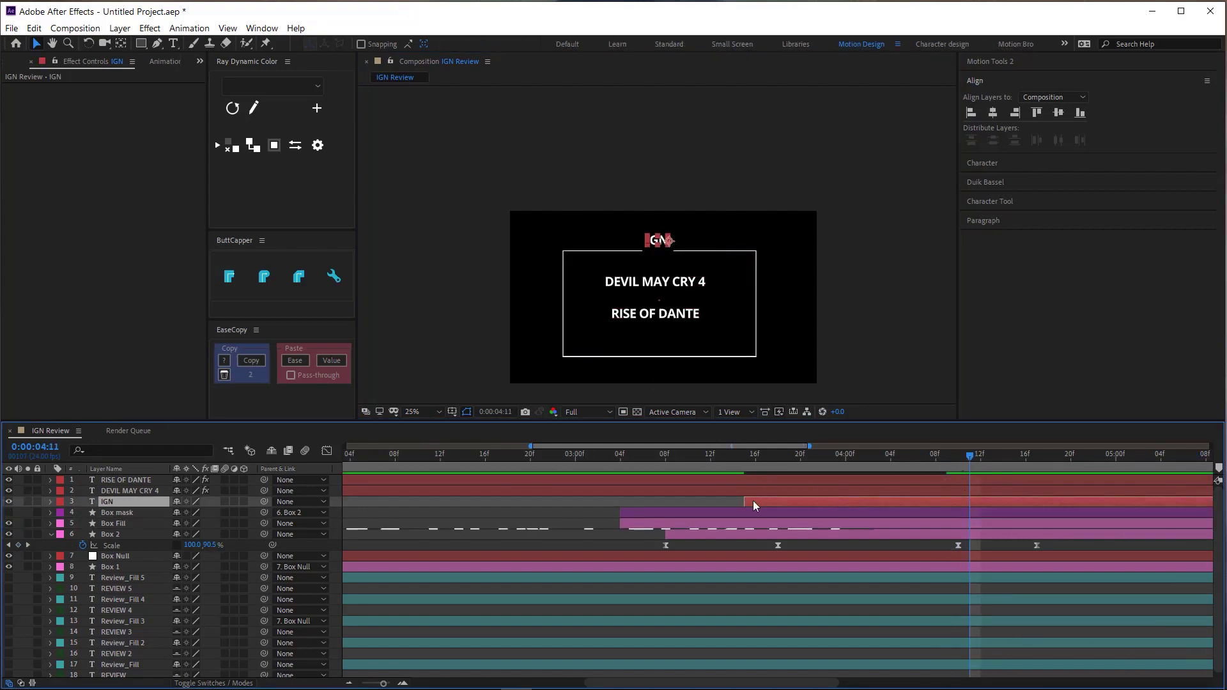
mouse_move(744, 501)
mouse_down()
mouse_move(983, 504)
mouse_move(972, 503)
mouse_up()
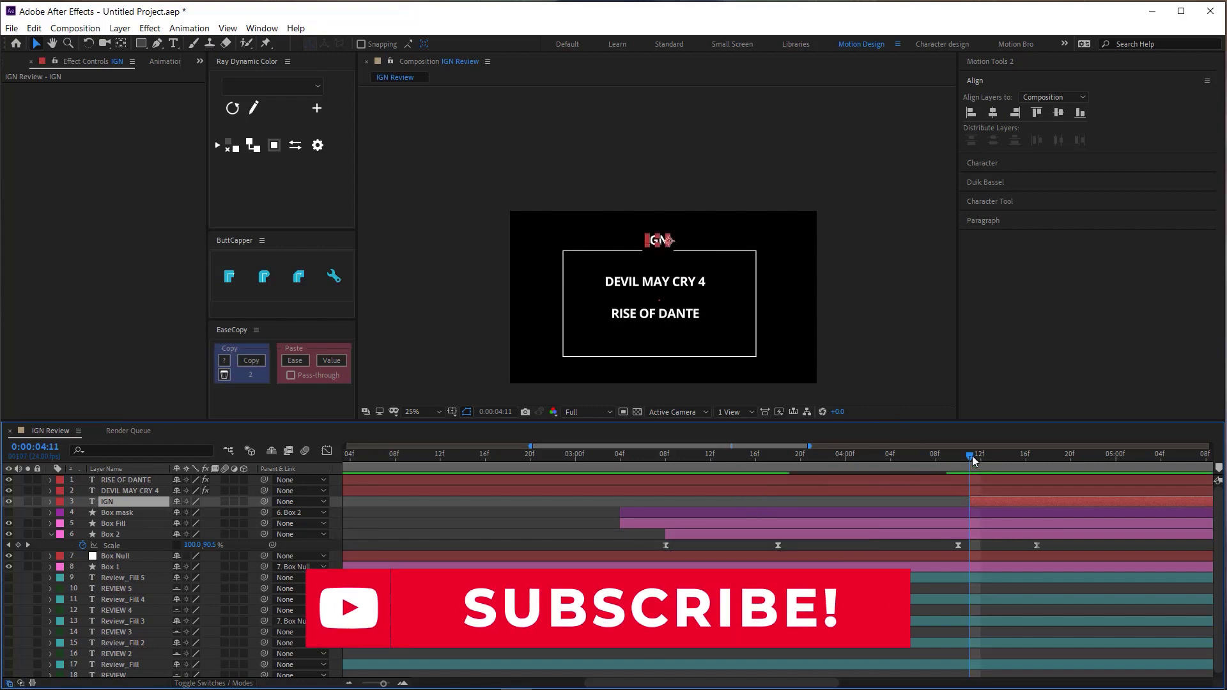
click(1004, 457)
drag(1007, 459, 1026, 456)
click(657, 241)
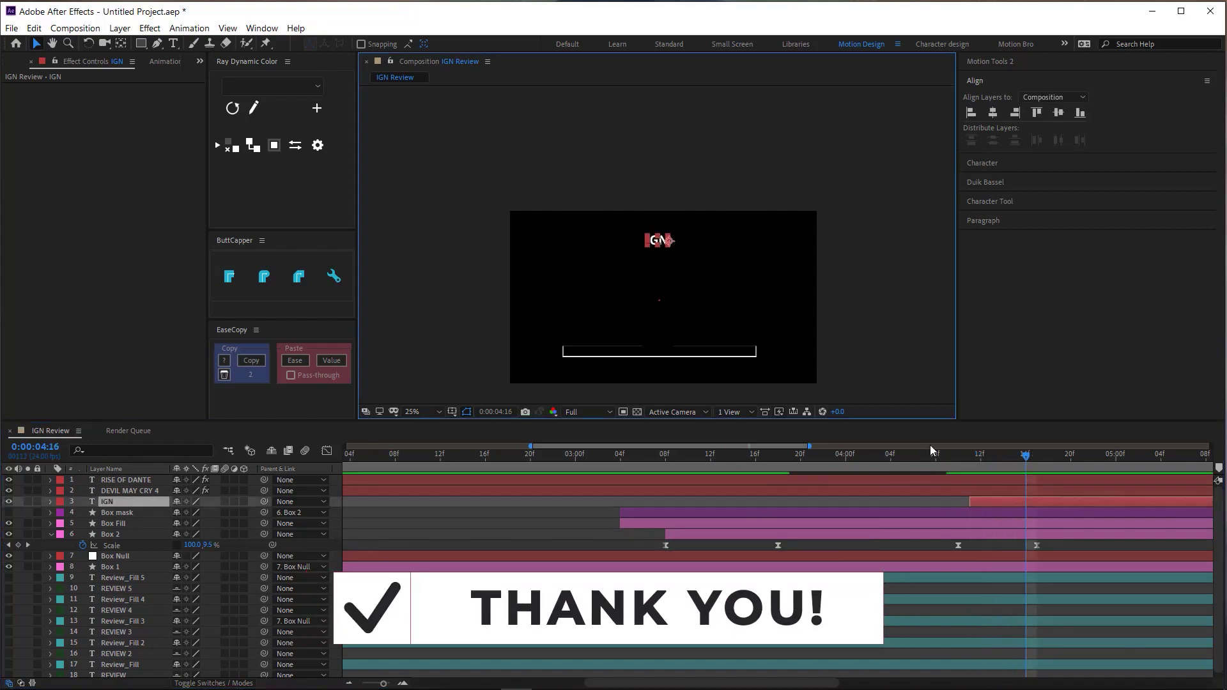
key(j)
key(ctrl+z)
key(ctrl+z)
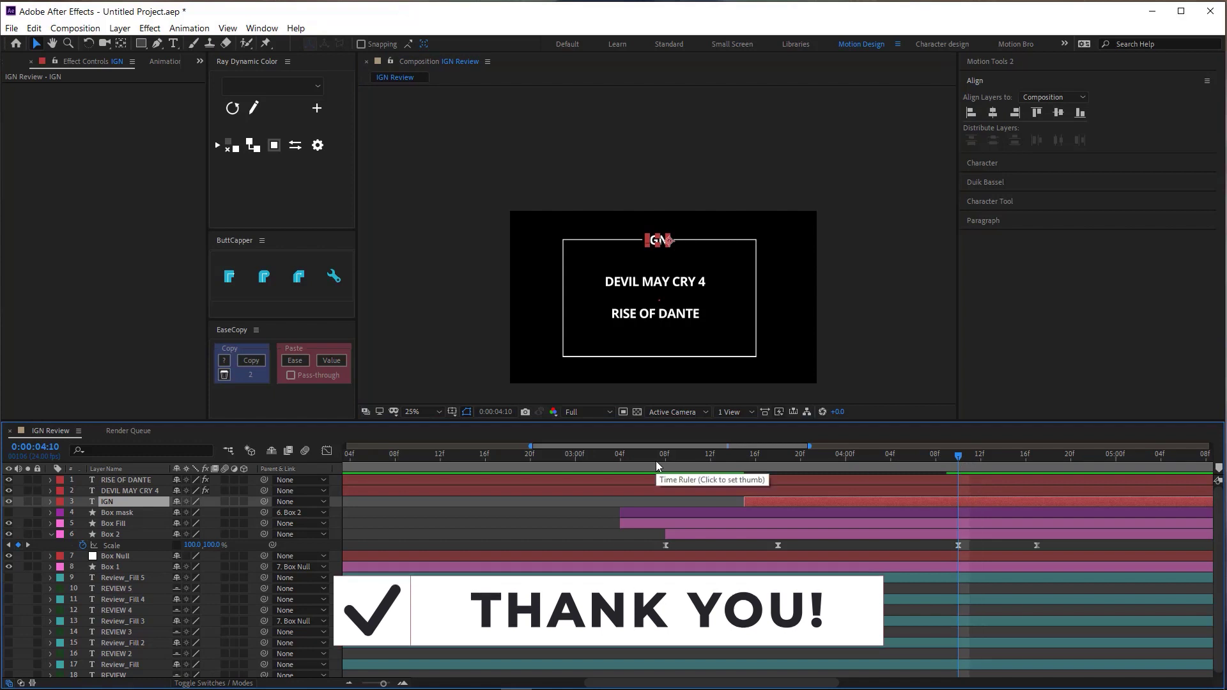
Copy IGN's Position and Opacity keyframes and paste them at 4:11.
key(u)
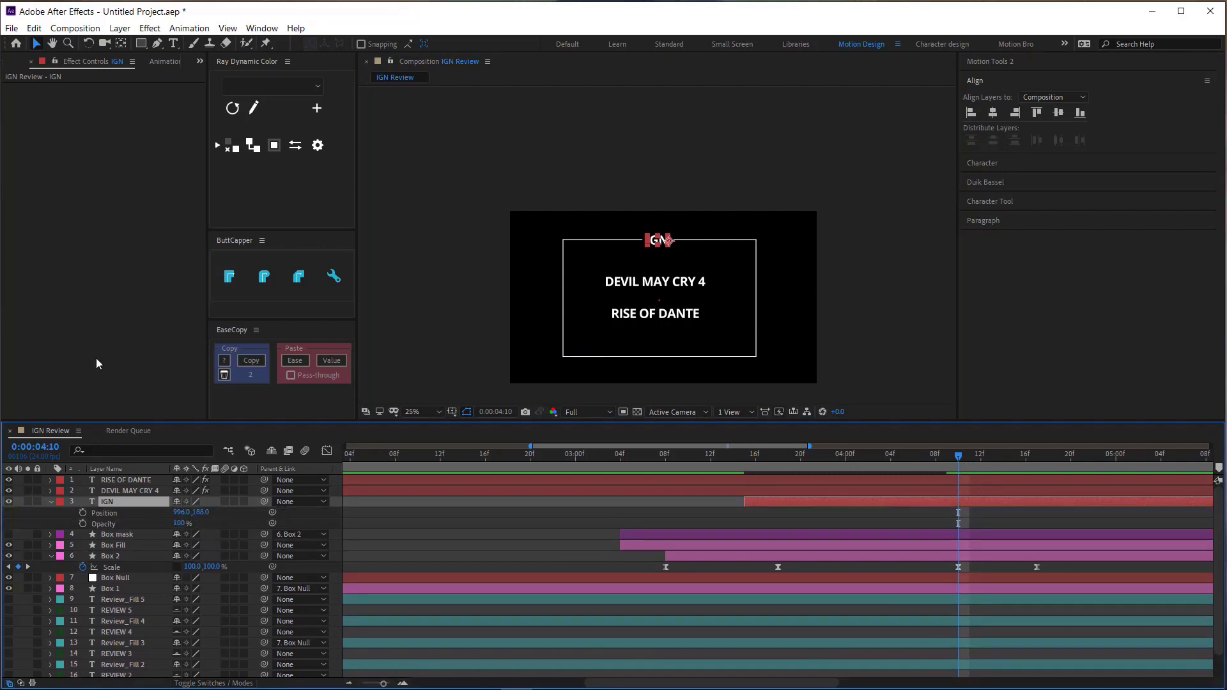
shift+click(99, 523)
click(970, 457)
key(ctrl+c)
key(ctrl+v)
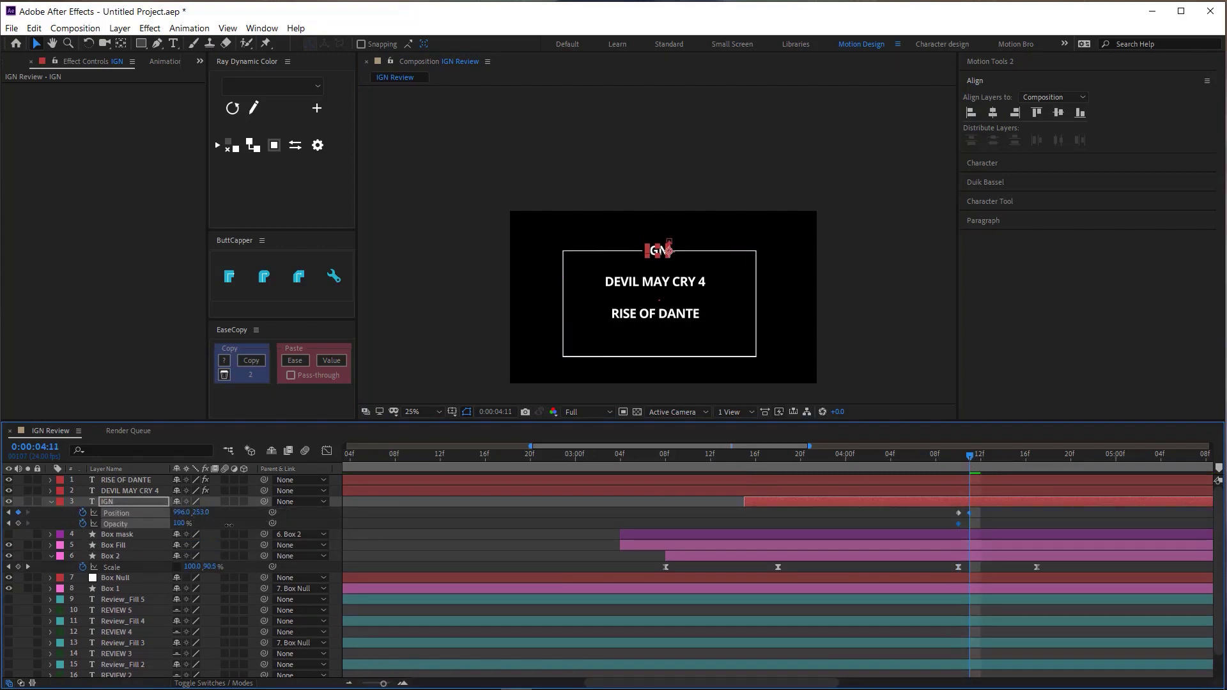
Preview the exit animation, then replay the full 10-second timeline from the start.
key(space)
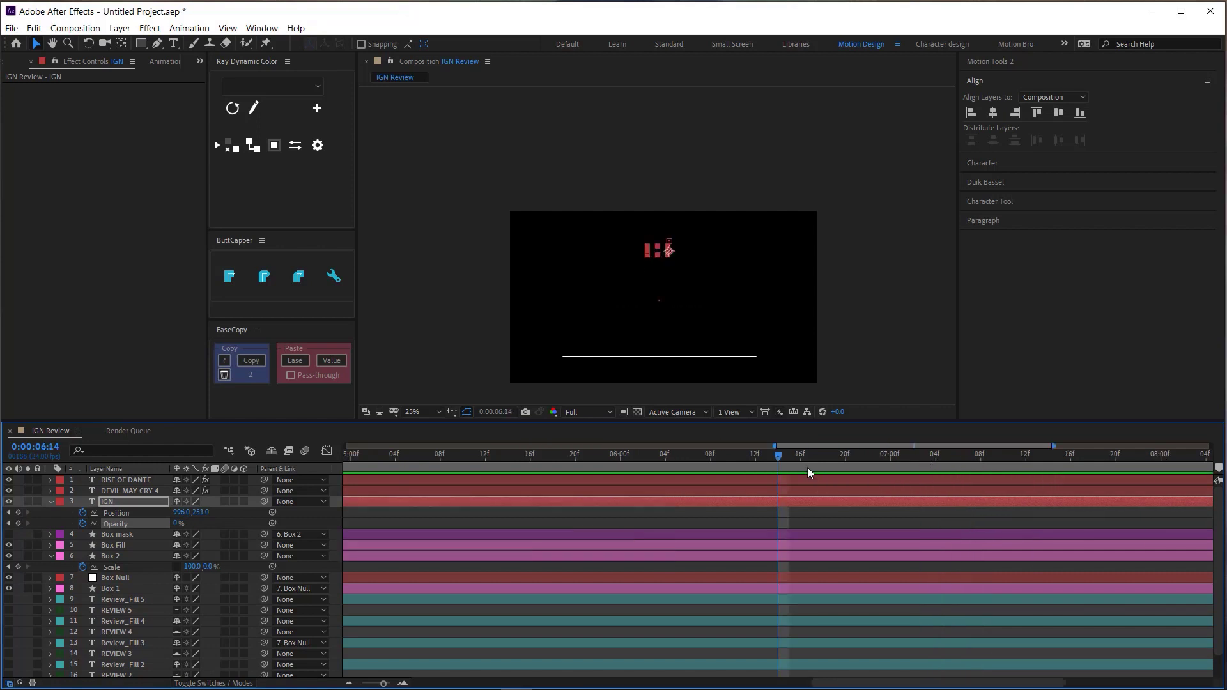
key(ctrl+a)
key(semicolon)
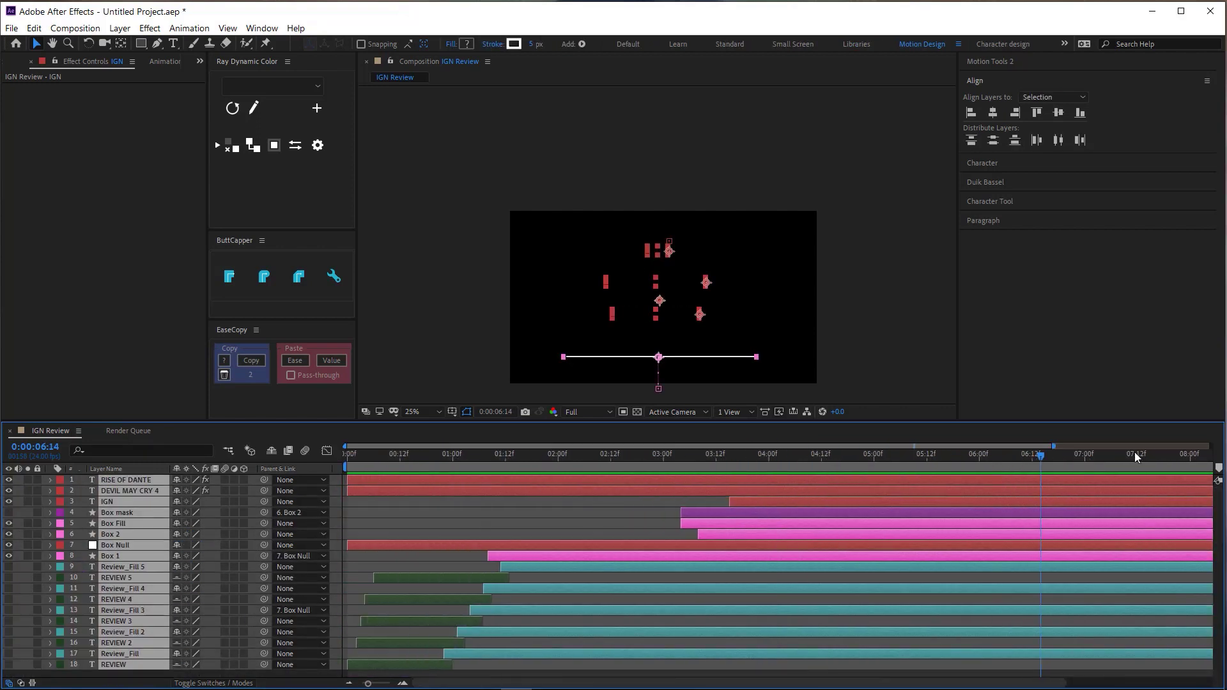
key(Home)
key(space)
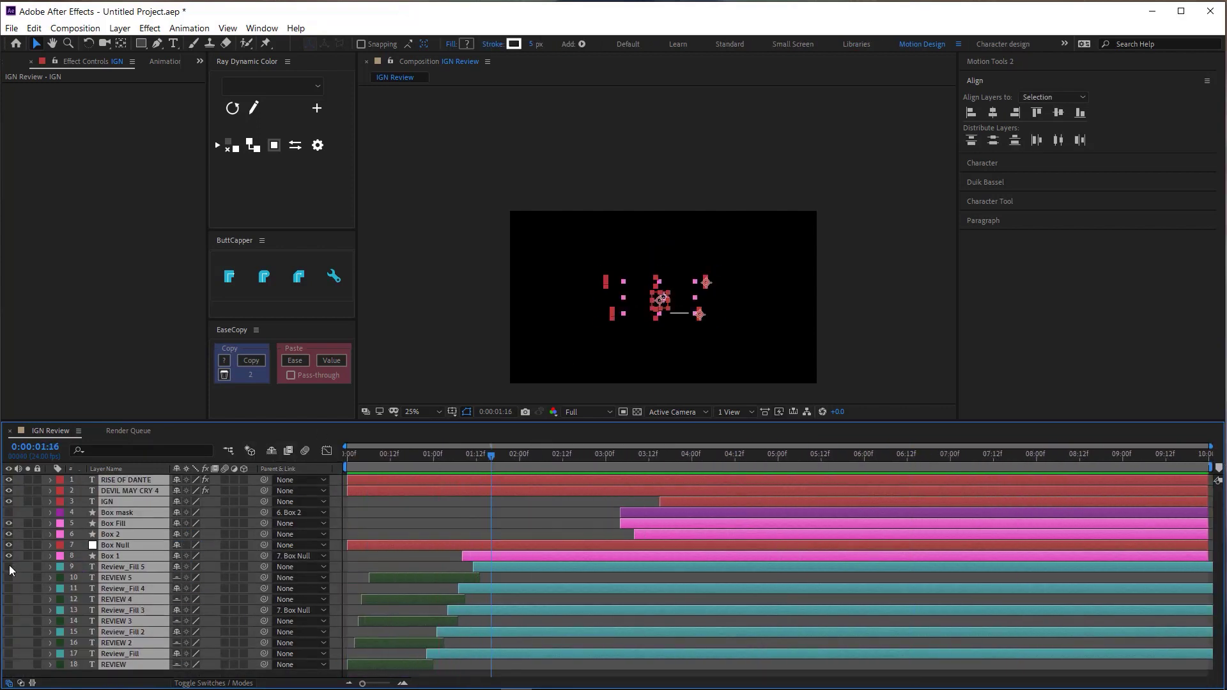